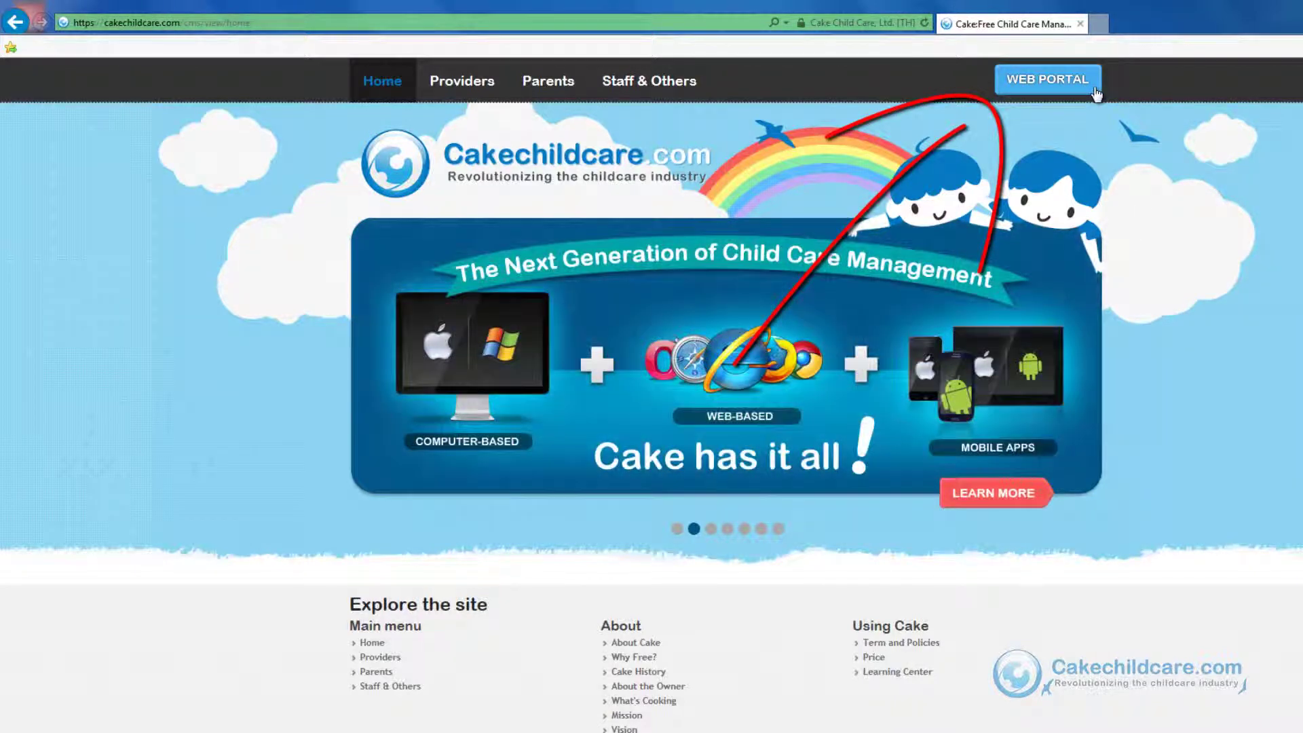
Log in to the web portal with the saved e-mail and account password, keeping me logged in.
{"action": "left_click", "coordinate": [1095, 93]}
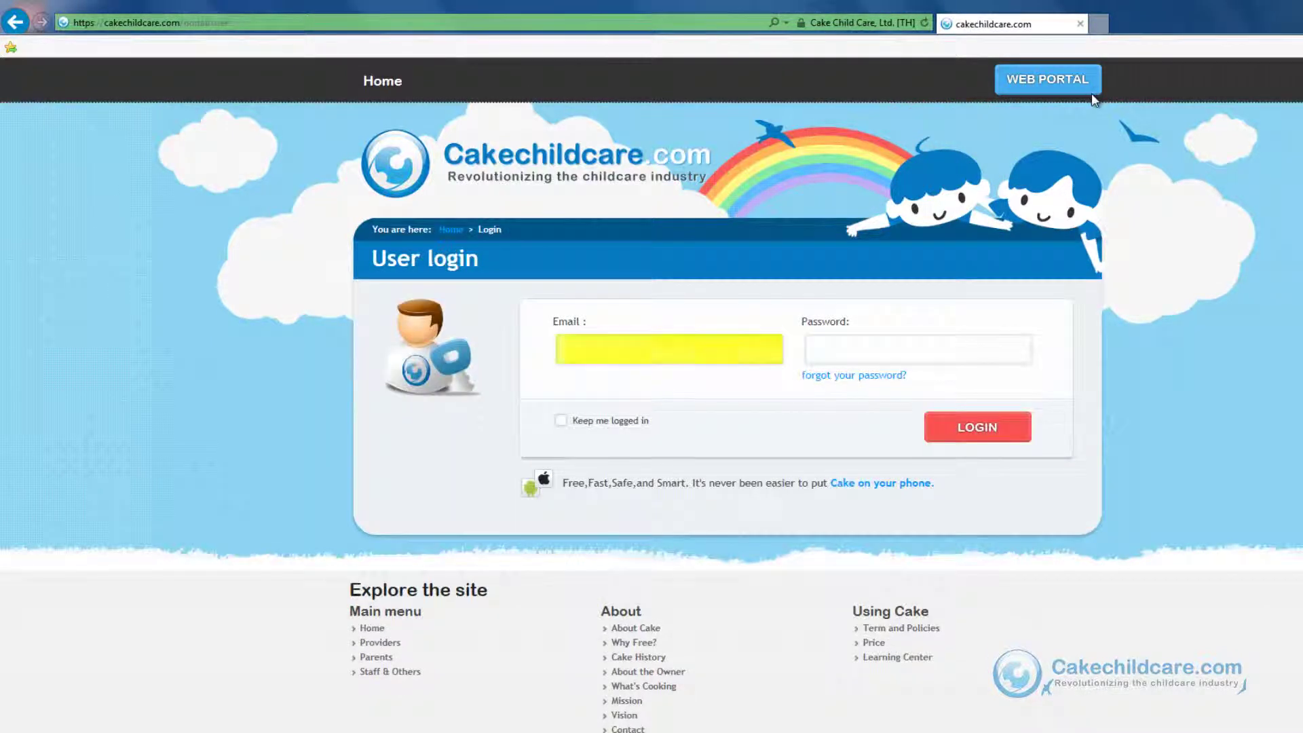
{"action": "key", "text": "ctrl+v"}
{"action": "key", "text": "Tab"}
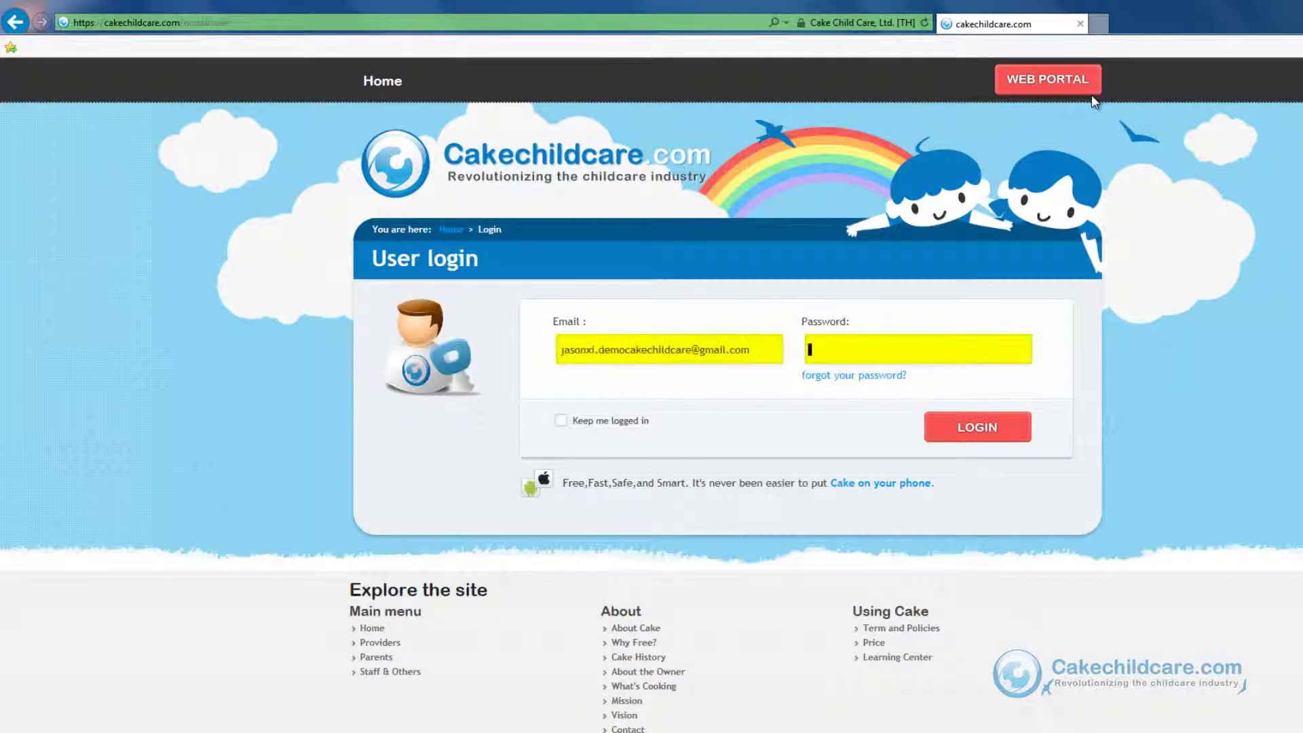
{"action": "type", "text": "•••••••••"}
{"action": "left_click", "coordinate": [616, 420]}
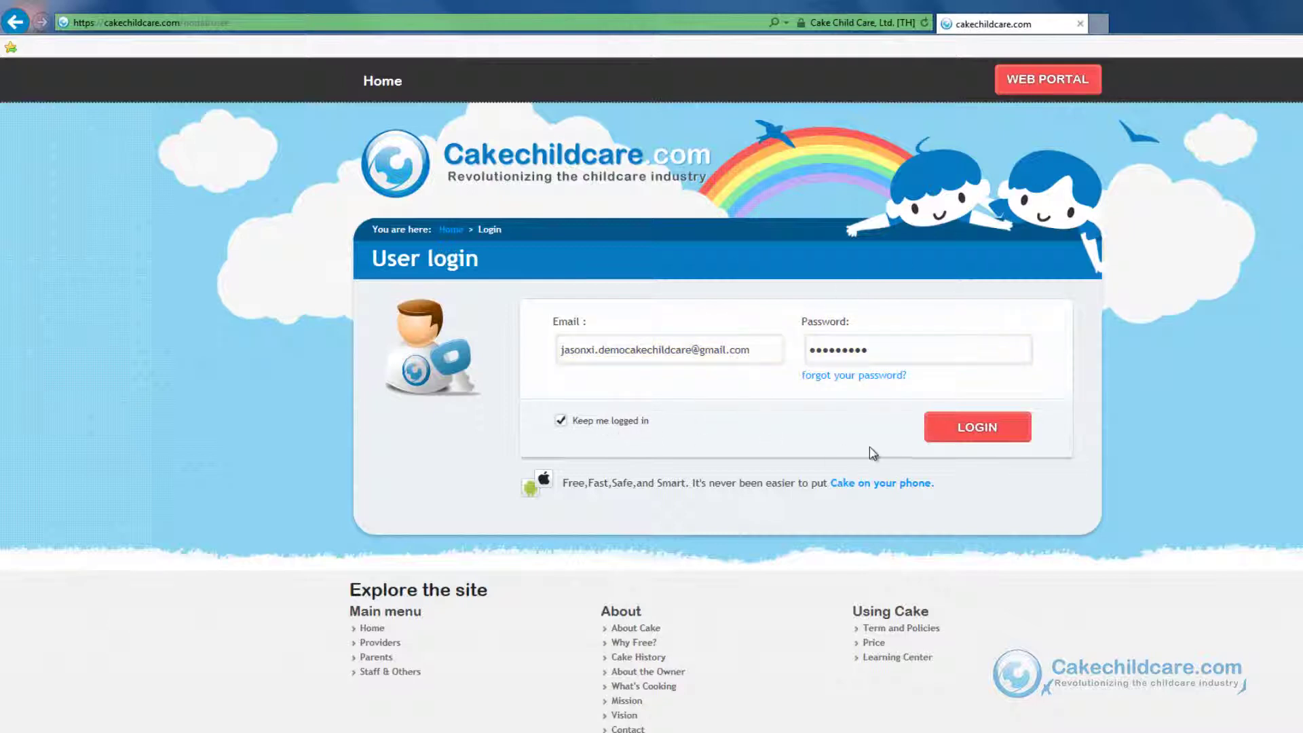
{"action": "left_click", "coordinate": [981, 445]}
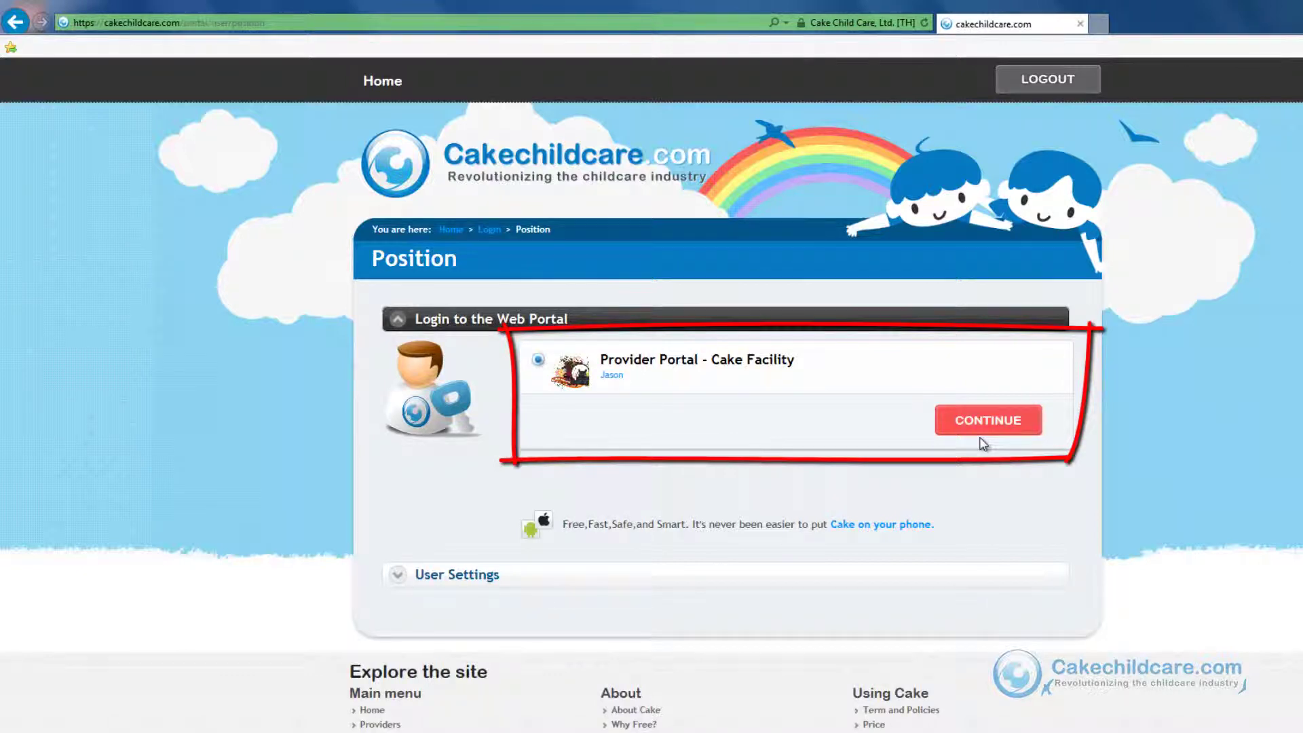
Check the Change Password user setting, then continue into Provider Portal - Cake Facility.
{"action": "left_click", "coordinate": [422, 575]}
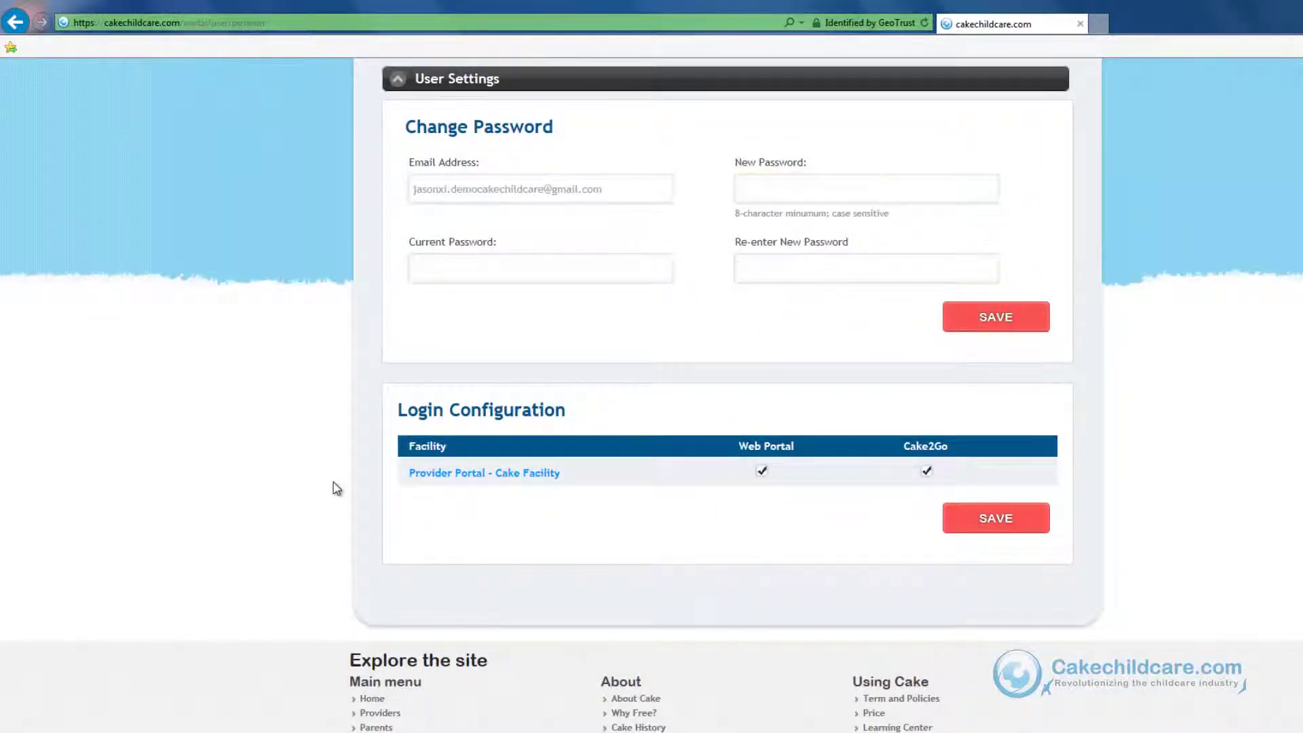
{"action": "scroll", "coordinate": [334, 486], "scroll_direction": "up", "scroll_amount": 4}
{"action": "left_click", "coordinate": [450, 320]}
{"action": "scroll", "coordinate": [679, 346], "scroll_direction": "down", "scroll_amount": 1}
{"action": "left_click", "coordinate": [1020, 295]}
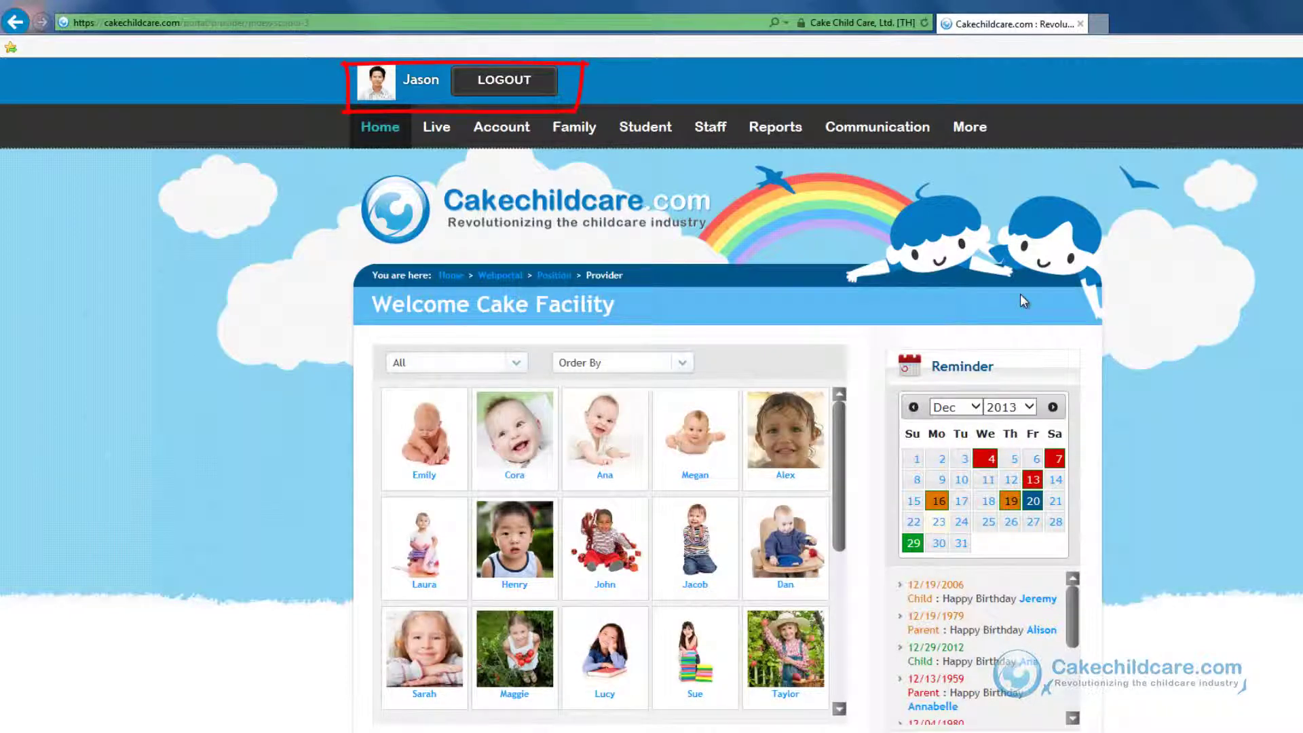
{"action": "scroll", "coordinate": [1127, 438], "scroll_direction": "down", "scroll_amount": 2}
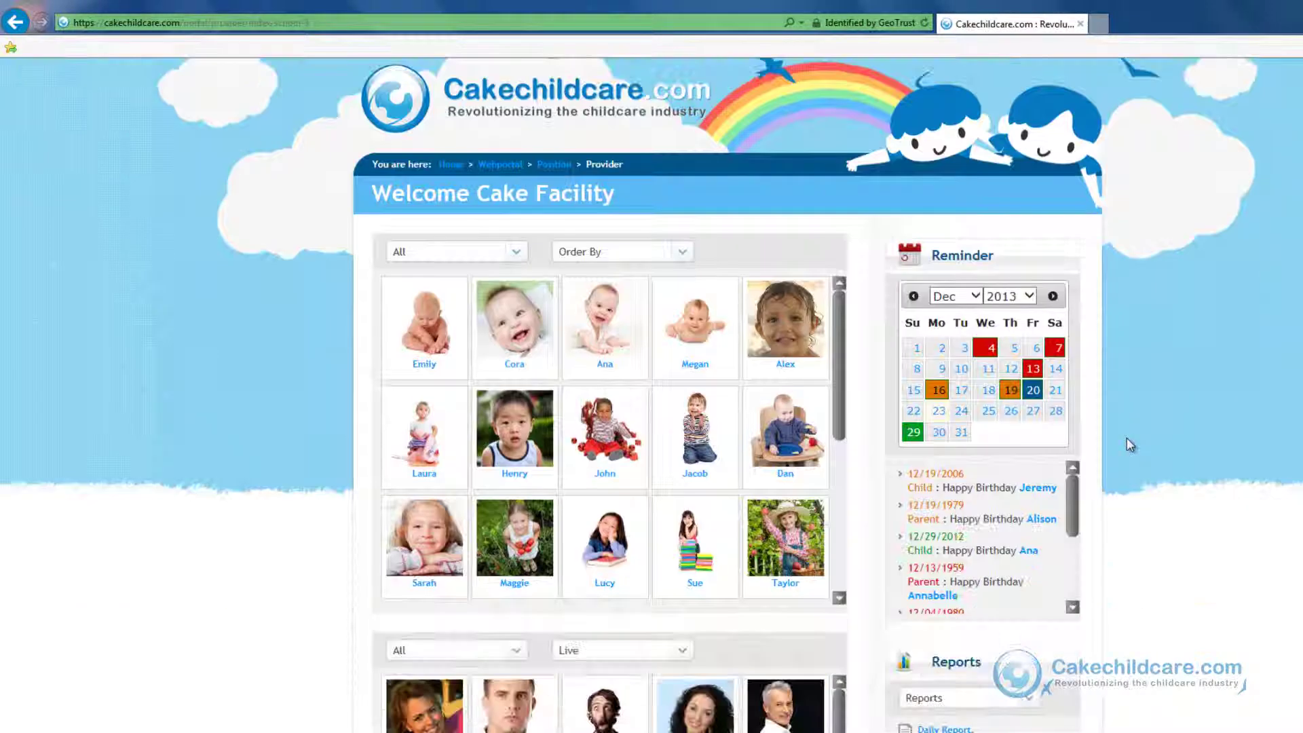
{"action": "scroll", "coordinate": [1129, 444], "scroll_direction": "down", "scroll_amount": 8}
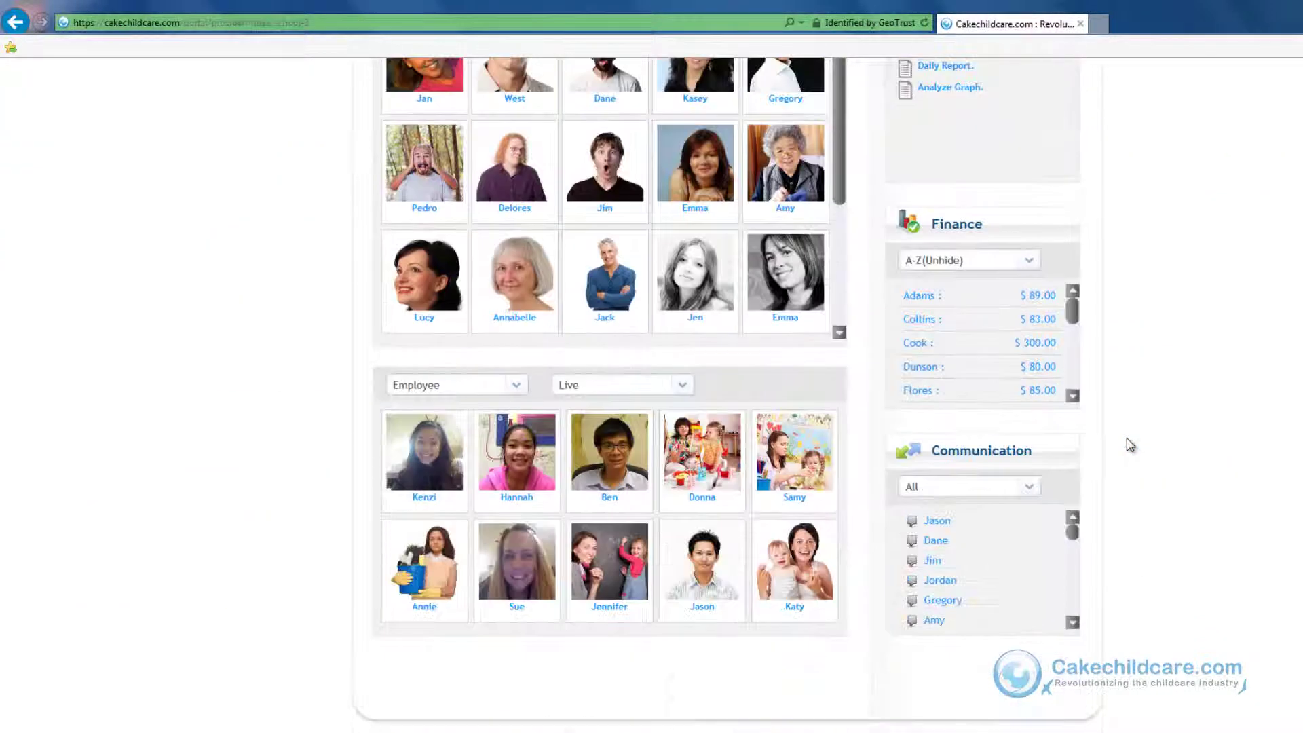
{"action": "scroll", "coordinate": [1130, 444], "scroll_direction": "up", "scroll_amount": 7}
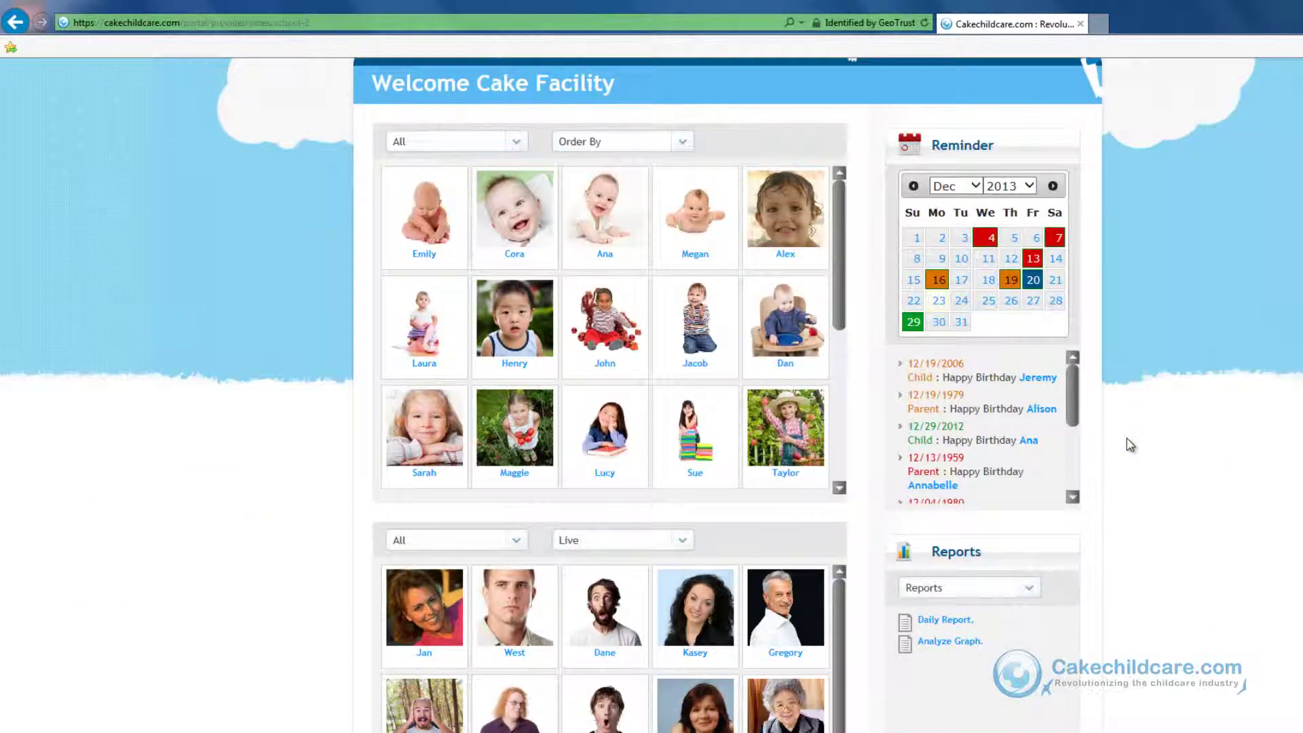
{"action": "left_click", "coordinate": [518, 147]}
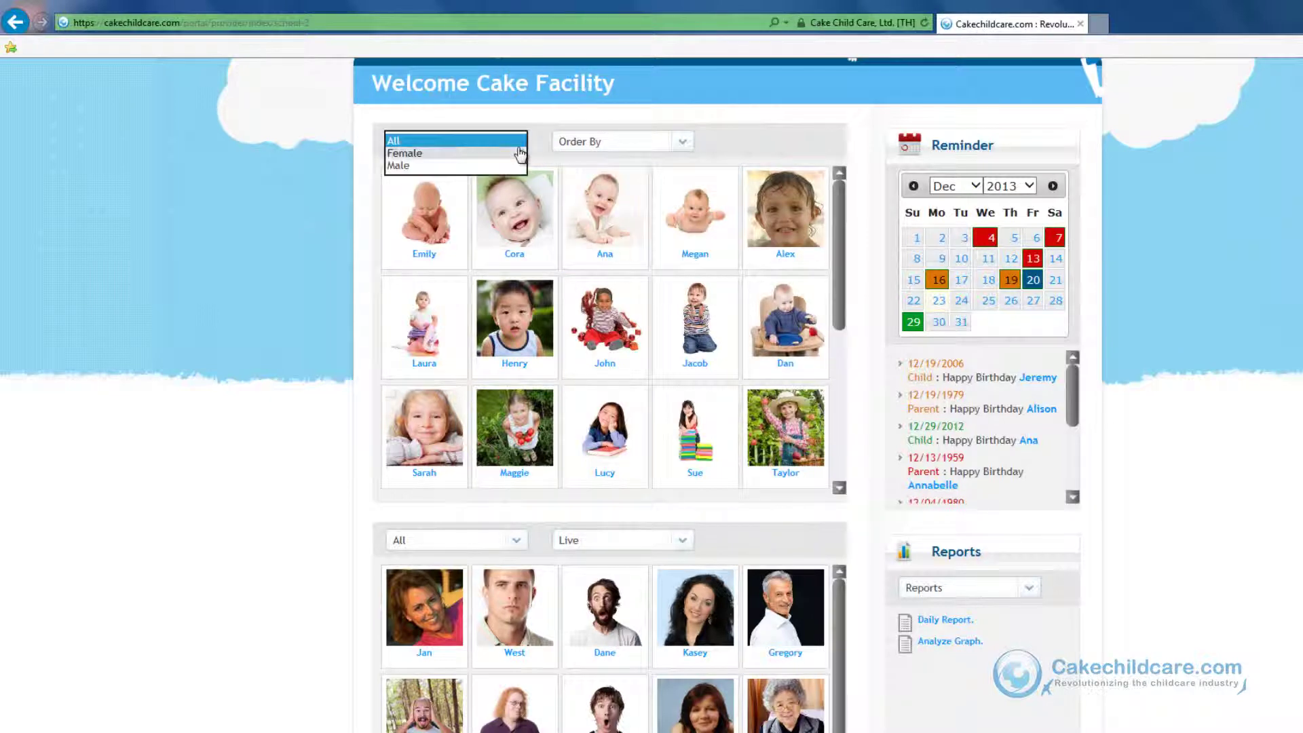
{"action": "left_click", "coordinate": [681, 150]}
{"action": "left_click", "coordinate": [515, 541]}
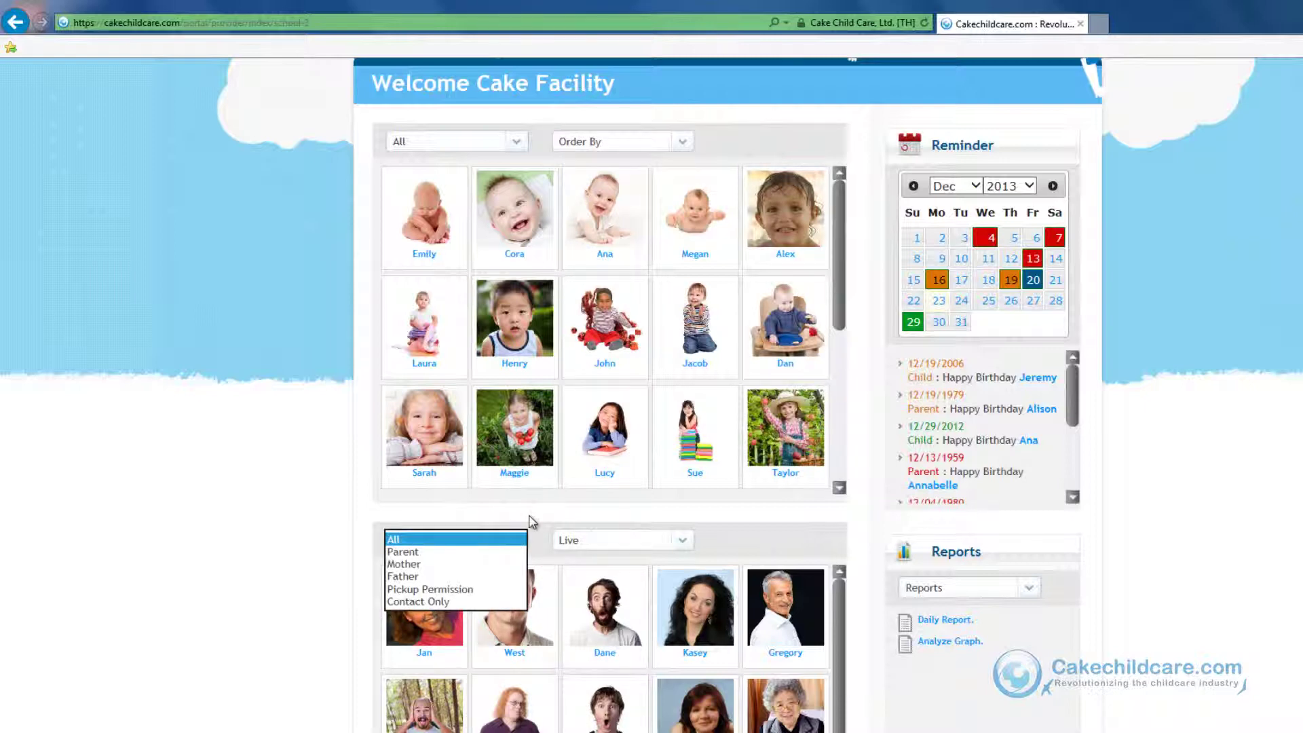
{"action": "left_click", "coordinate": [530, 520]}
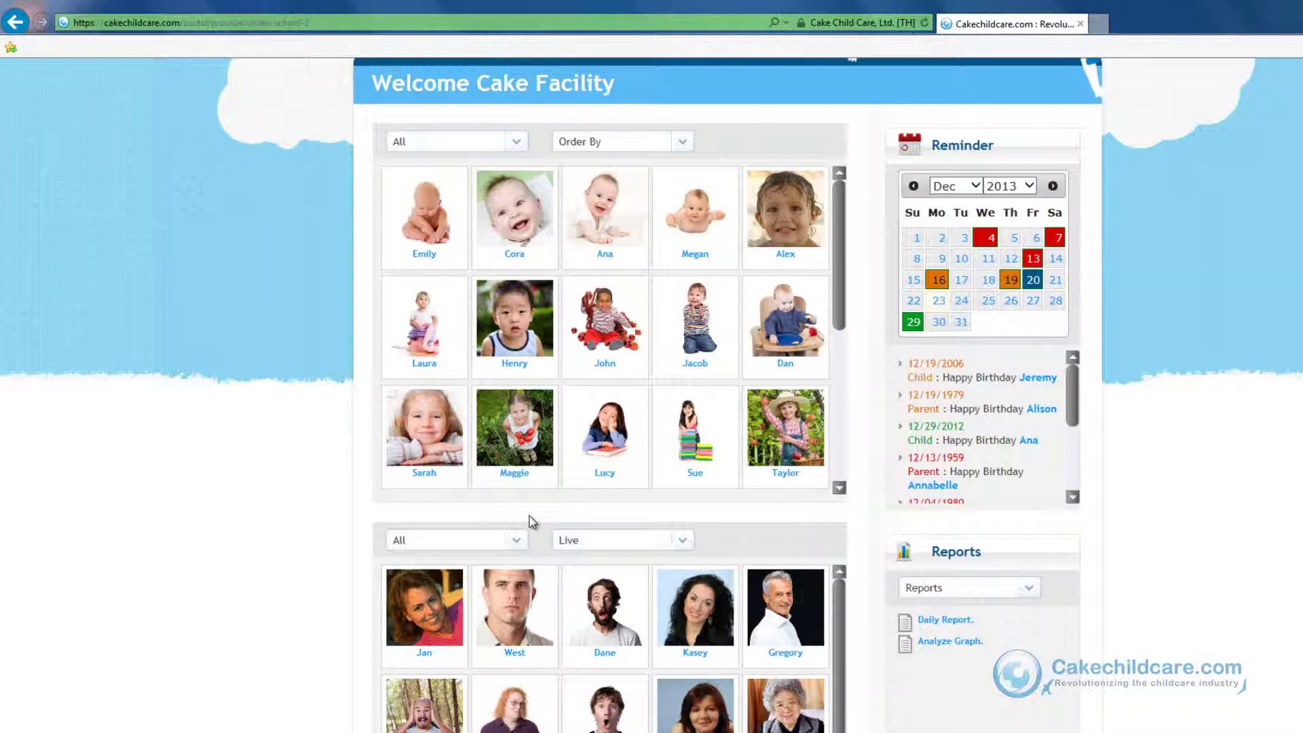
{"action": "scroll", "coordinate": [1147, 676], "scroll_direction": "down", "scroll_amount": 7}
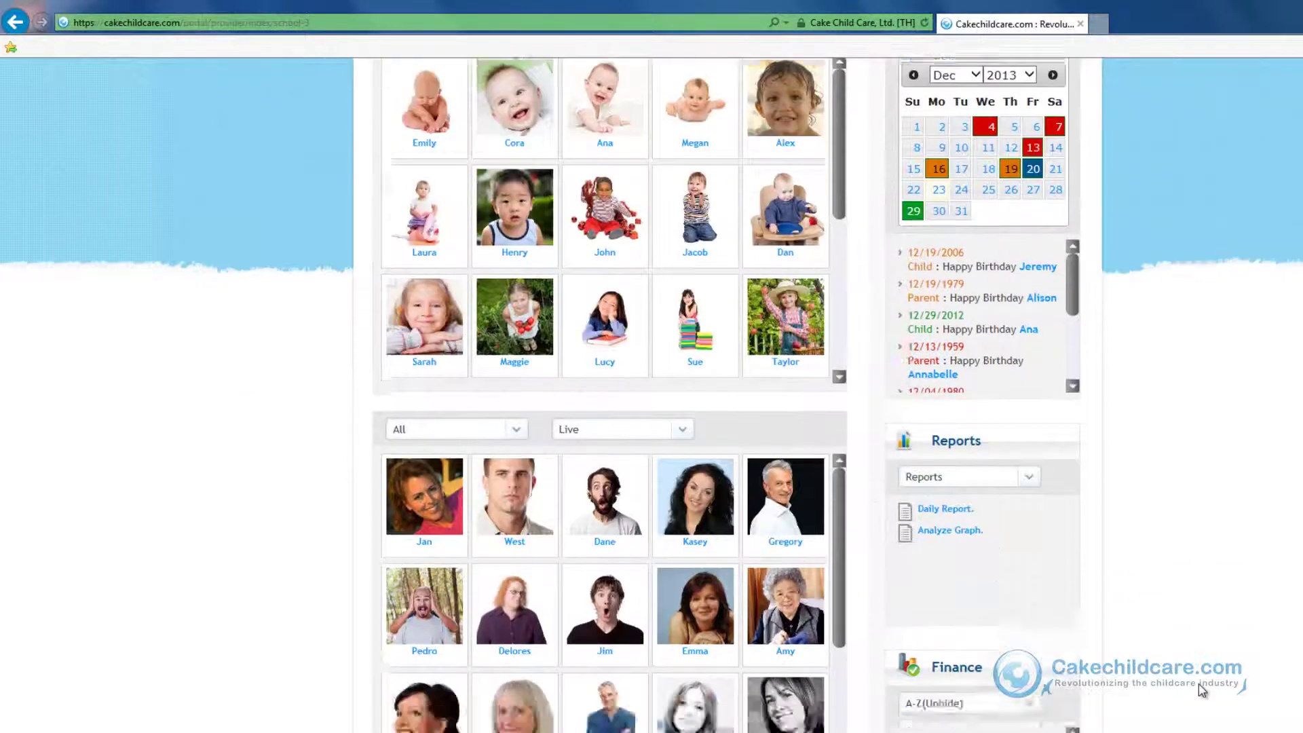
{"action": "left_click", "coordinate": [839, 443]}
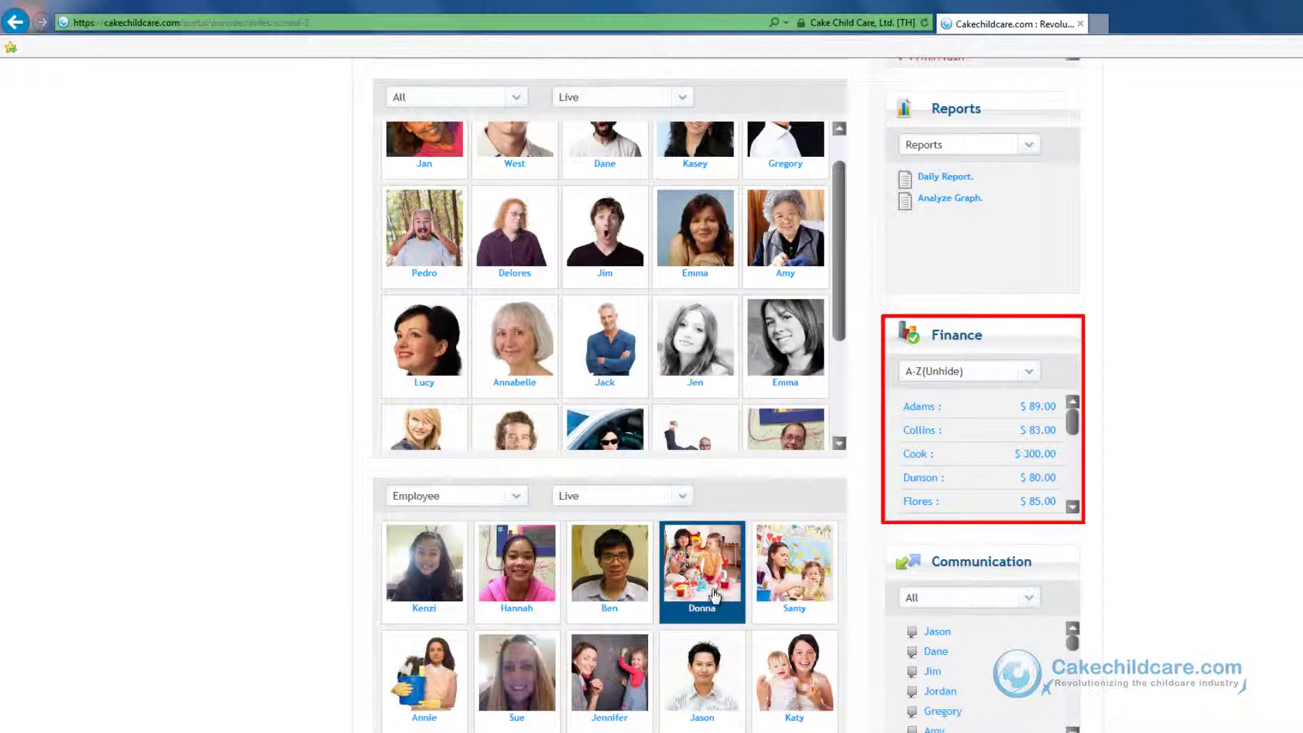
{"action": "scroll", "coordinate": [1018, 434], "scroll_direction": "down", "scroll_amount": 3}
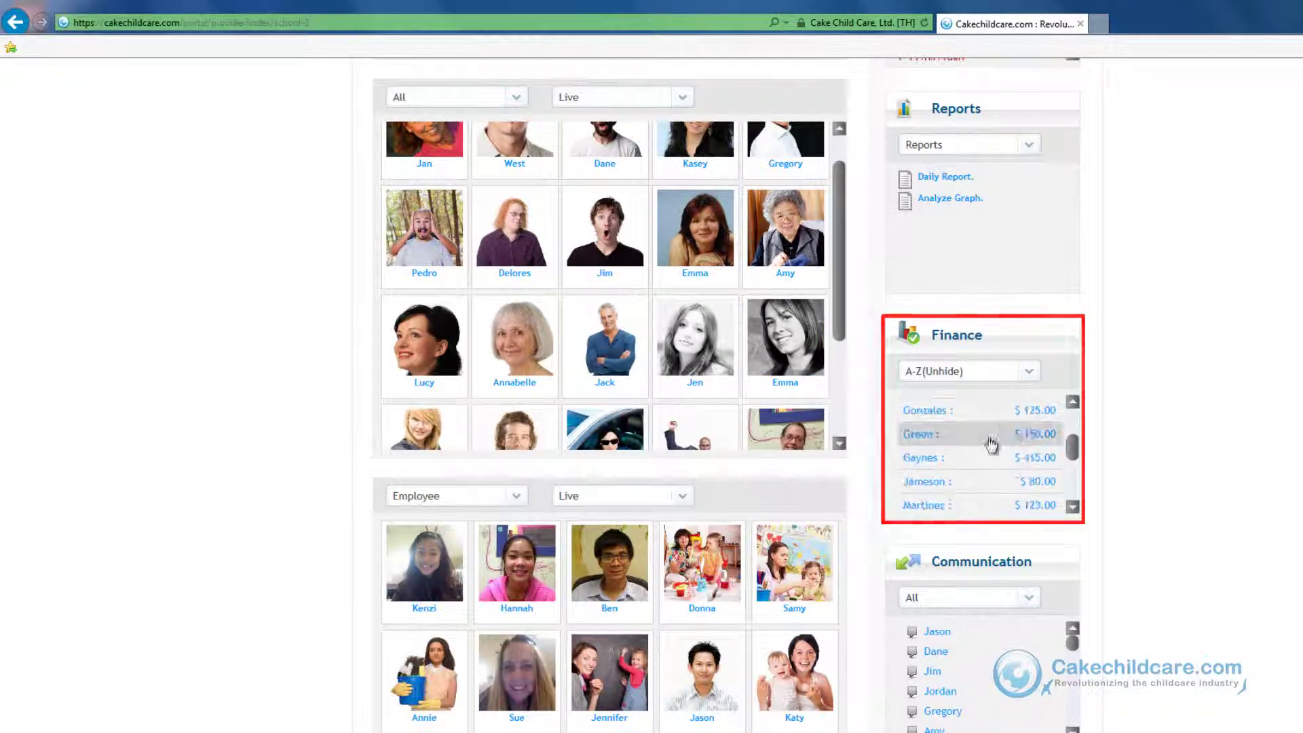
{"action": "left_click", "coordinate": [980, 458]}
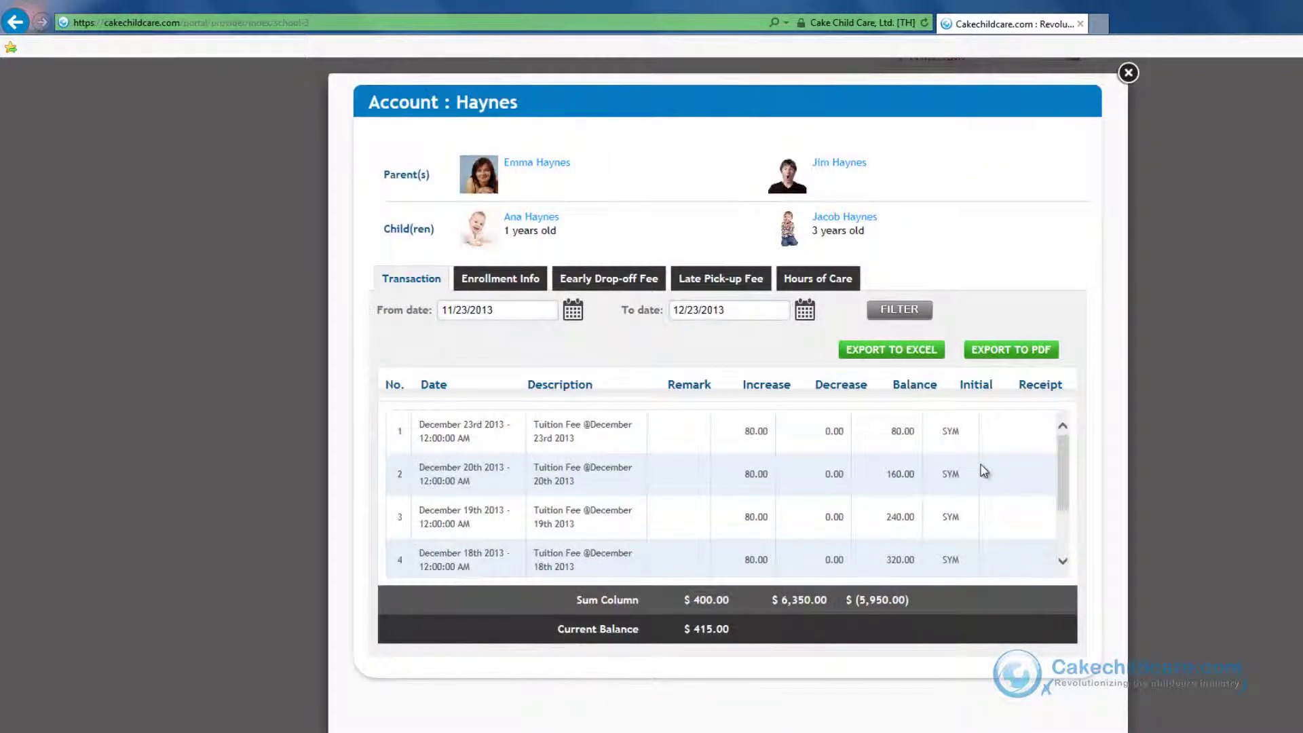
{"action": "left_click", "coordinate": [1128, 73]}
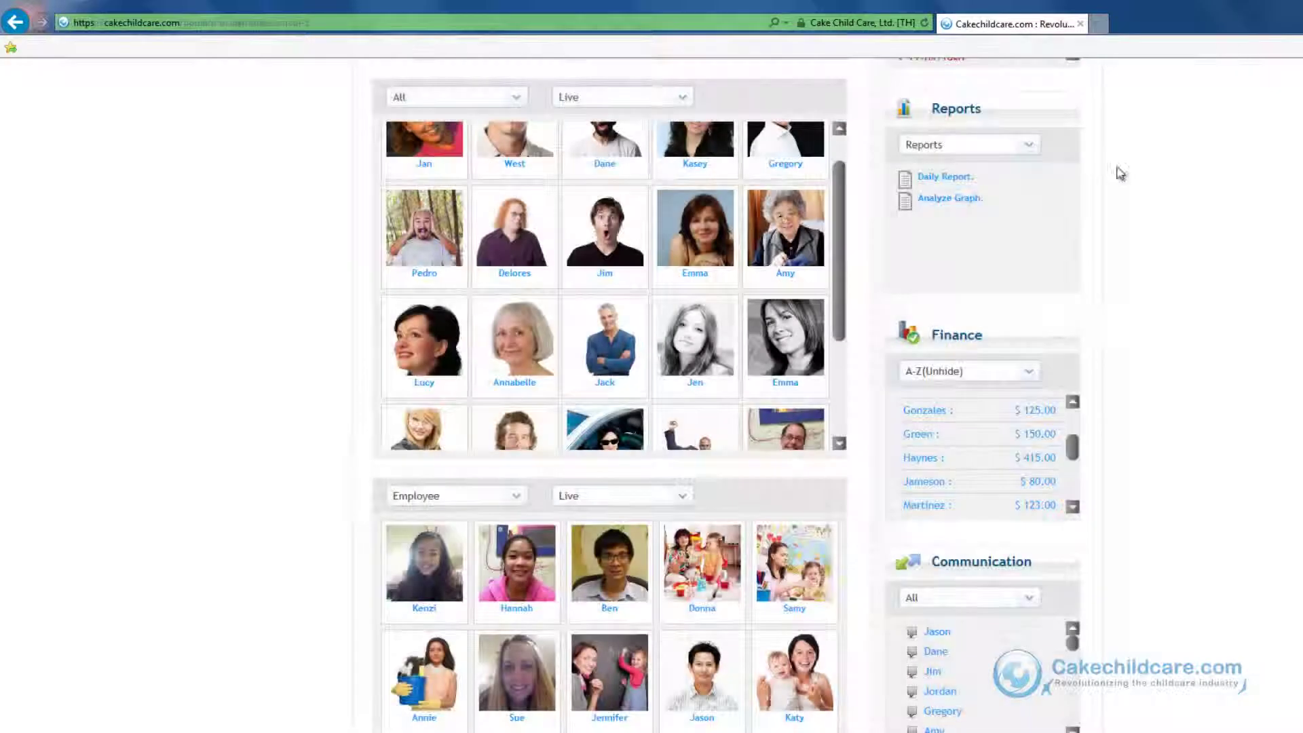
{"action": "left_click", "coordinate": [1029, 375]}
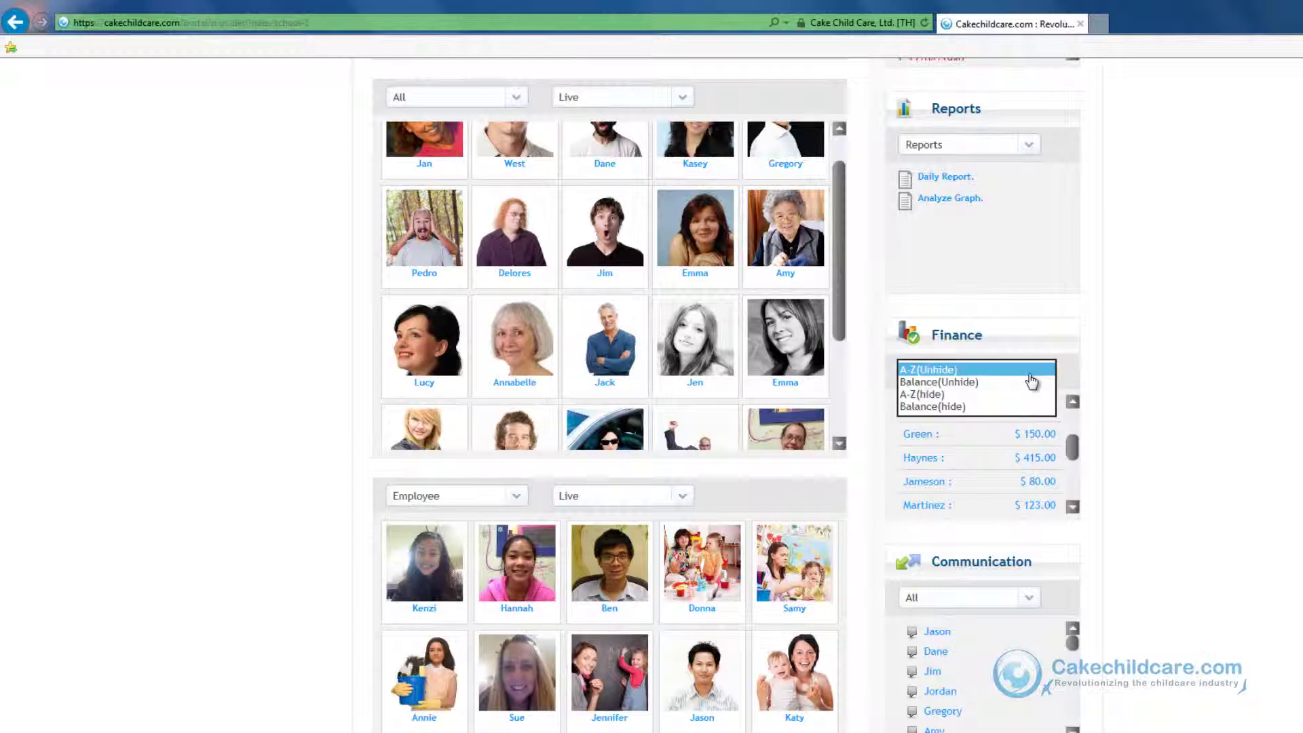
{"action": "left_click", "coordinate": [1102, 393]}
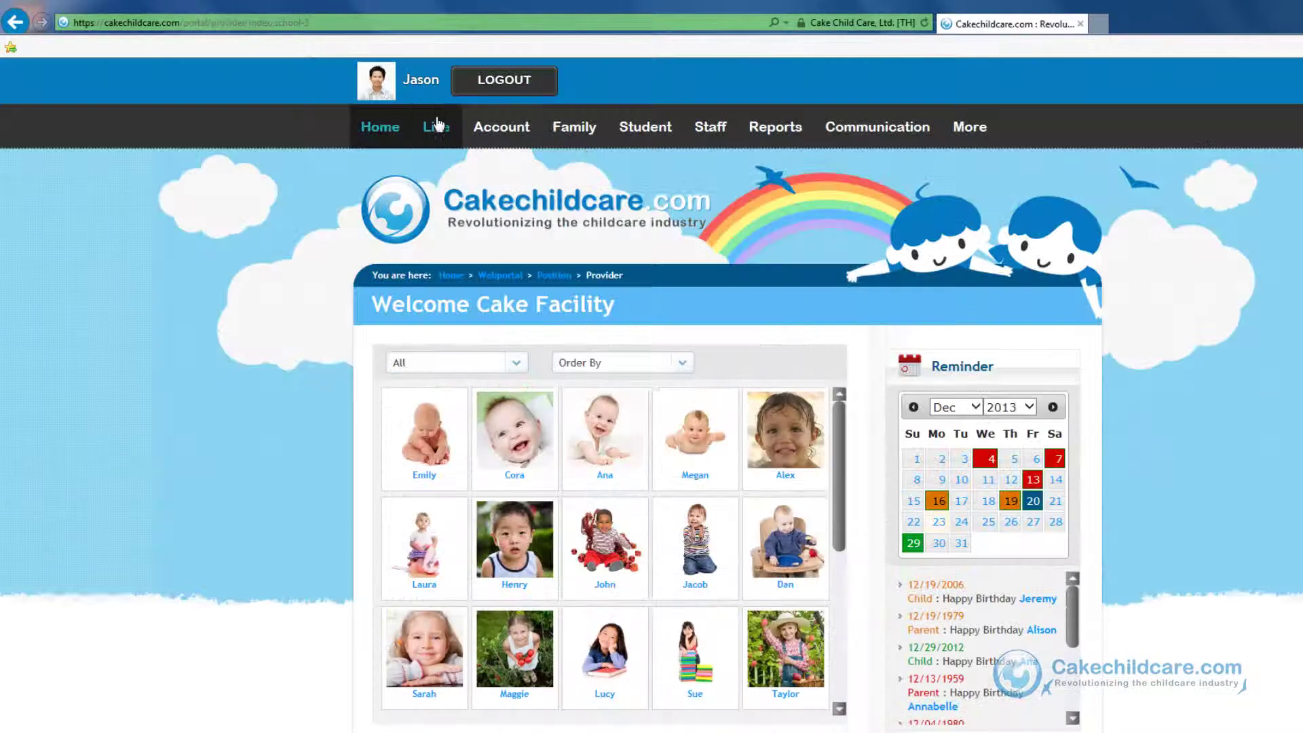
{"action": "left_click", "coordinate": [439, 125]}
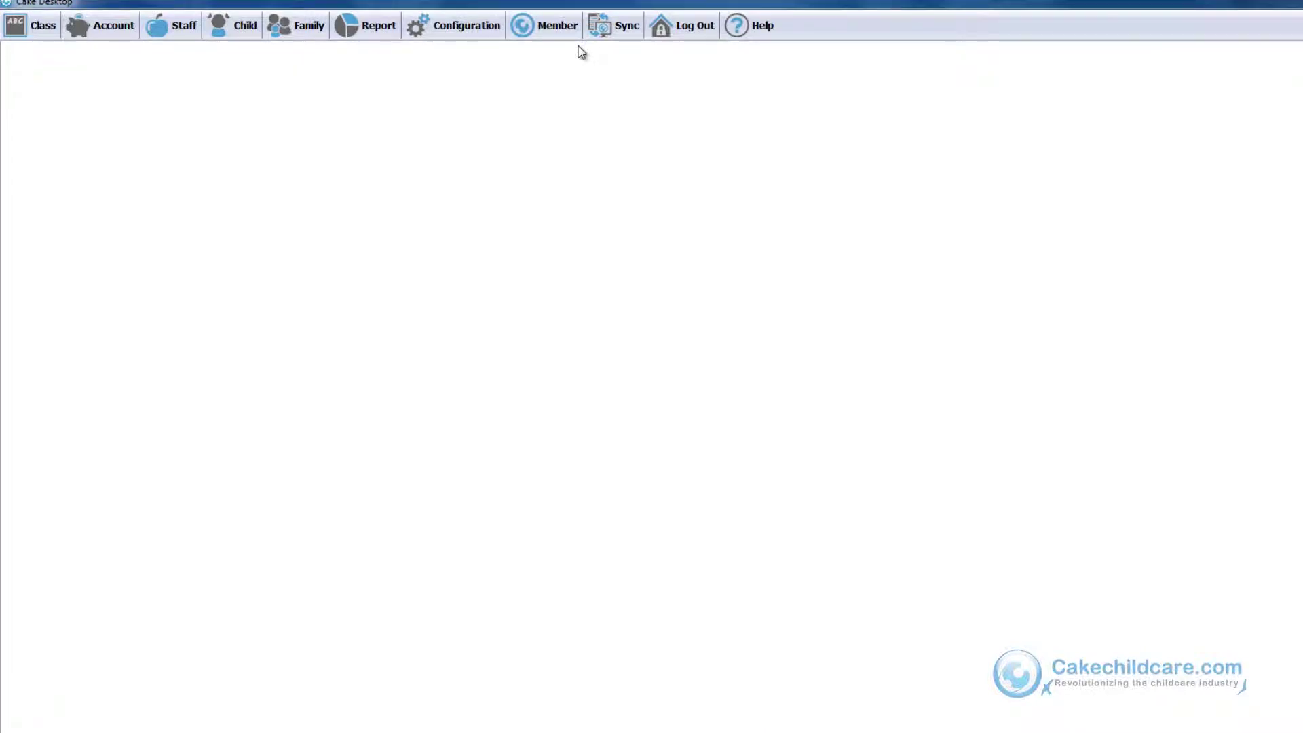
{"action": "left_click", "coordinate": [576, 21]}
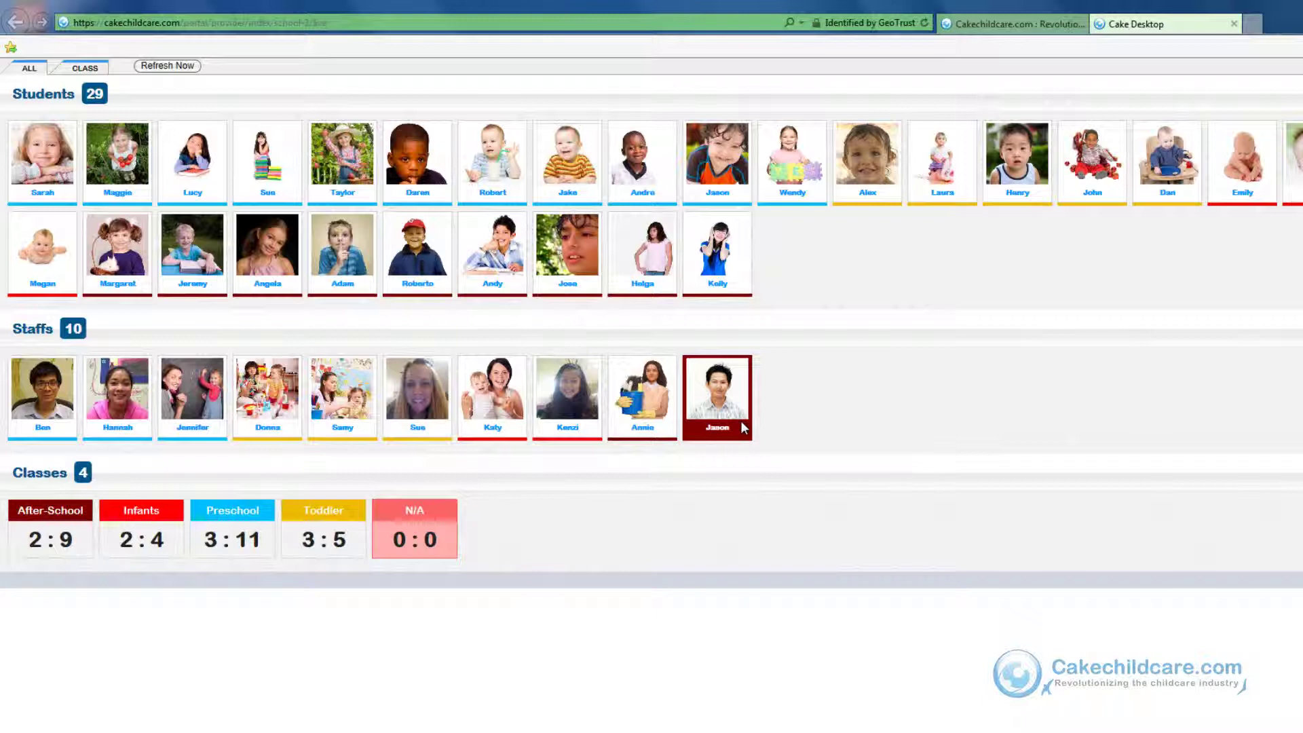
{"action": "left_click", "coordinate": [87, 69]}
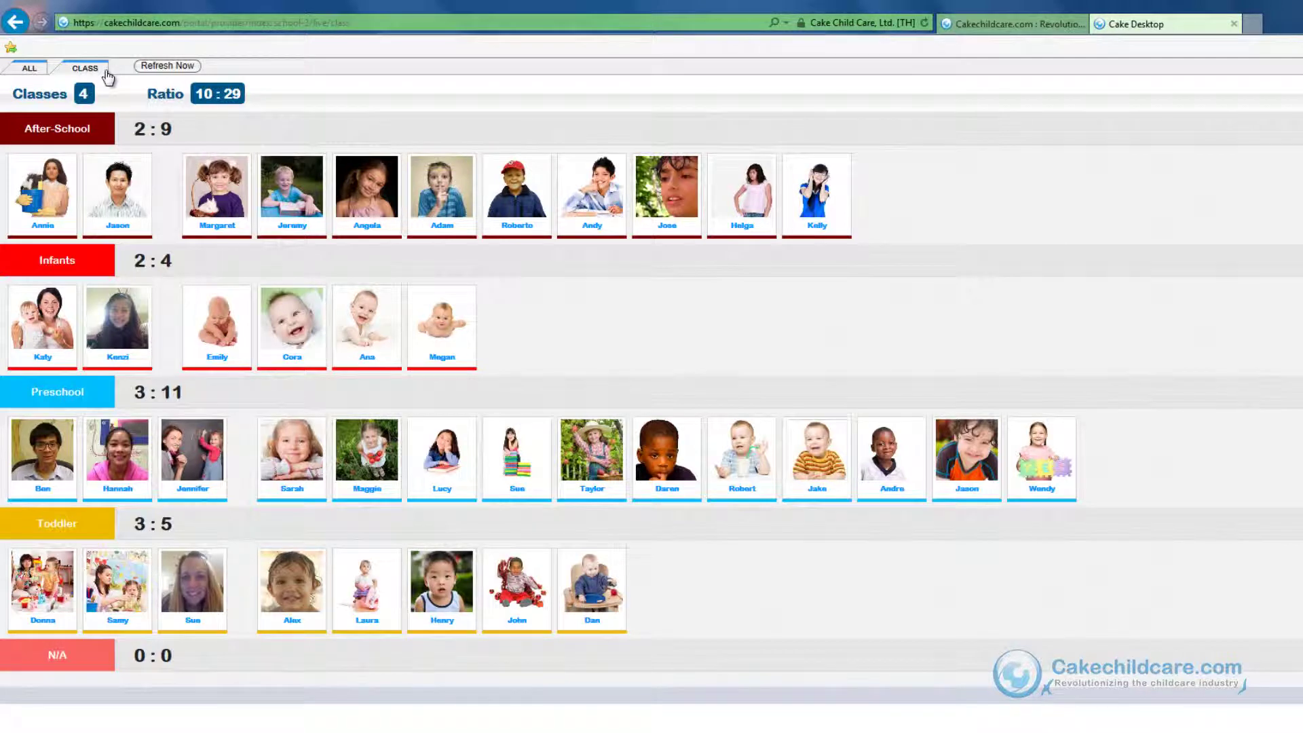
{"action": "left_click", "coordinate": [106, 72]}
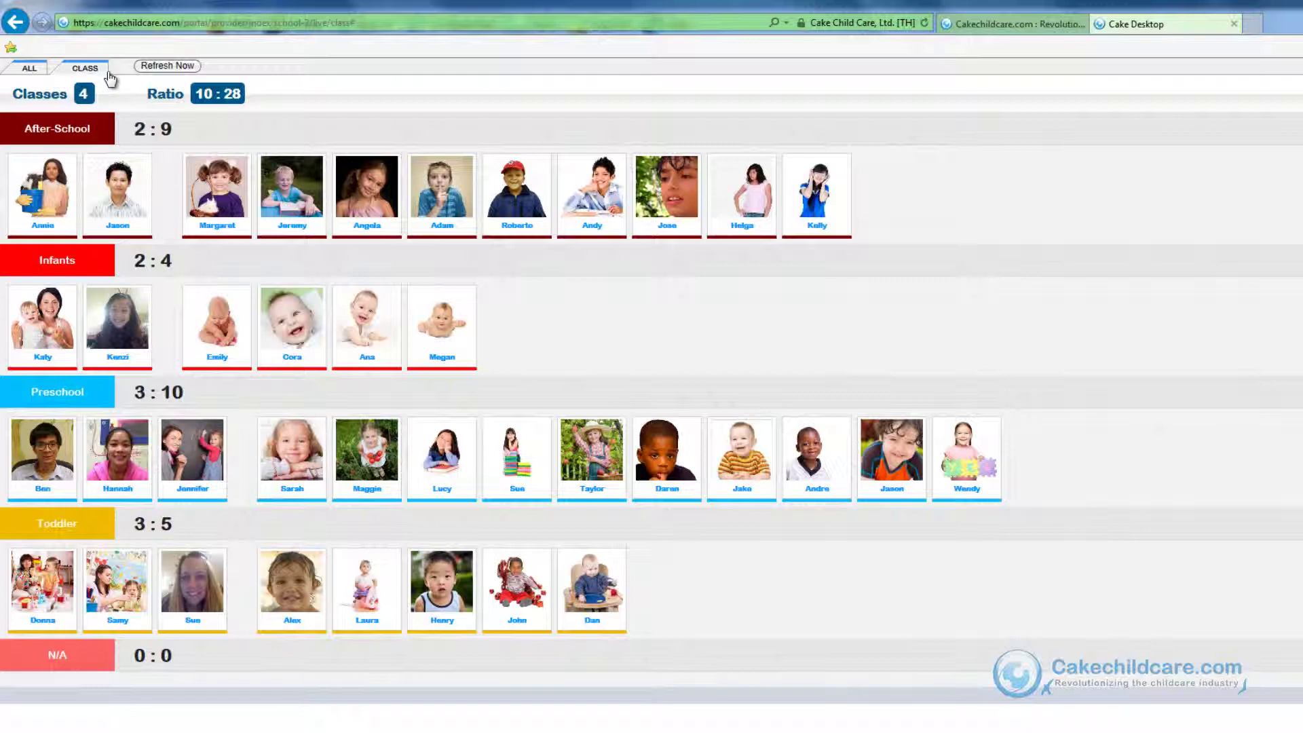
{"action": "left_click", "coordinate": [1233, 24]}
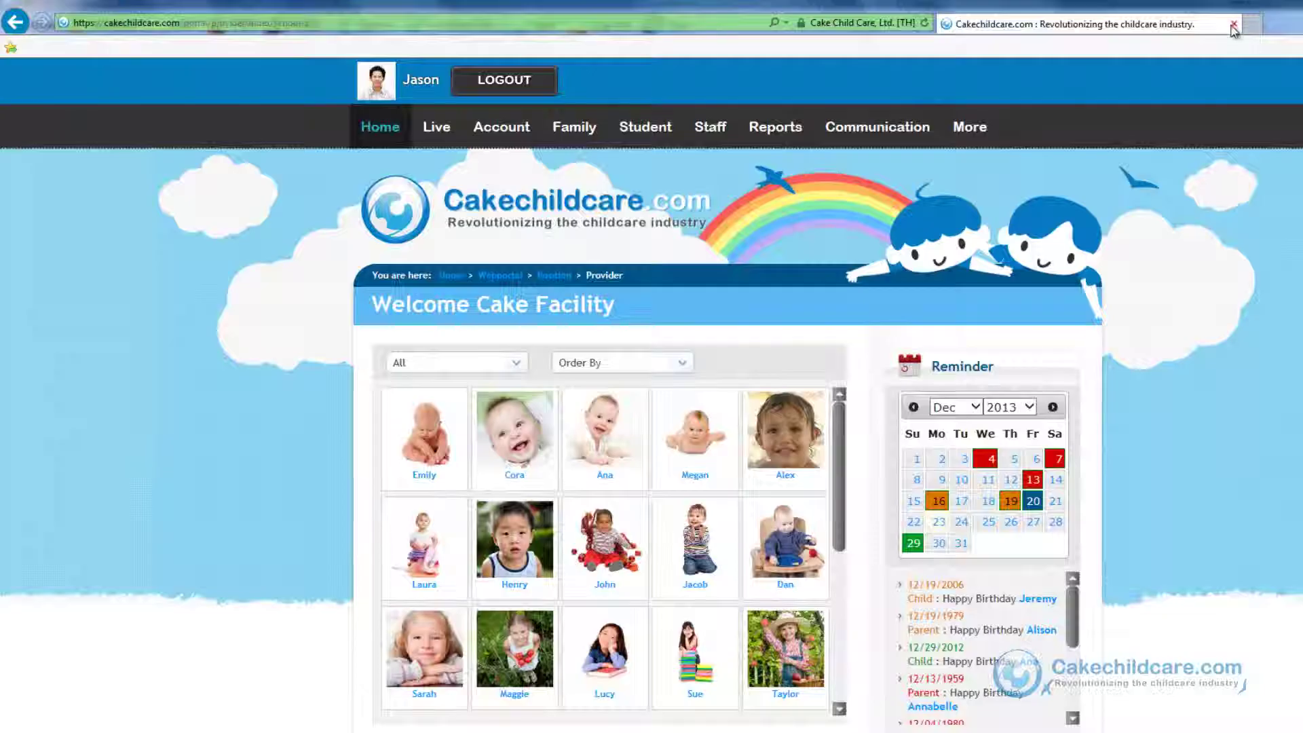
In the Account list, expand the Flores, Collins and Haynes families and view the Haynes transactions.
{"action": "left_click", "coordinate": [499, 126]}
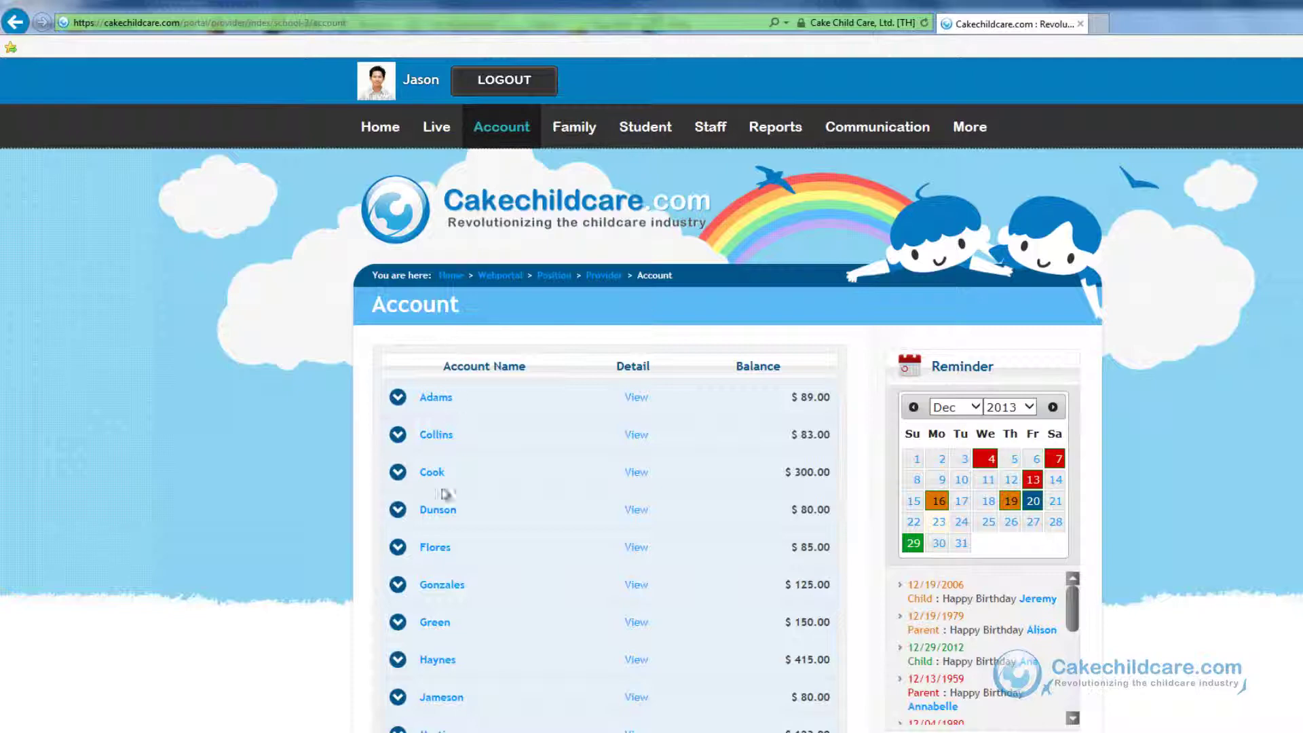
{"action": "left_click", "coordinate": [399, 550]}
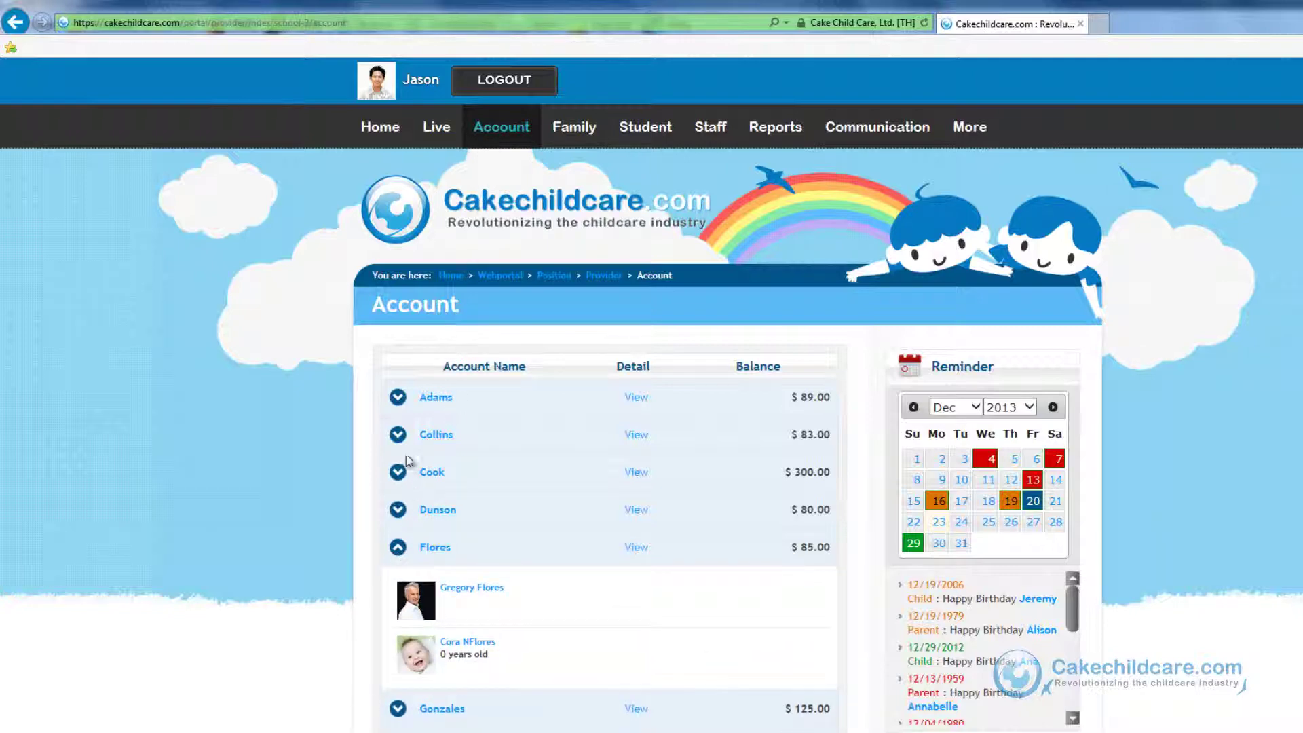
{"action": "left_click", "coordinate": [398, 434]}
{"action": "scroll", "coordinate": [363, 492], "scroll_direction": "down", "scroll_amount": 3}
{"action": "scroll", "coordinate": [369, 611], "scroll_direction": "down", "scroll_amount": 3}
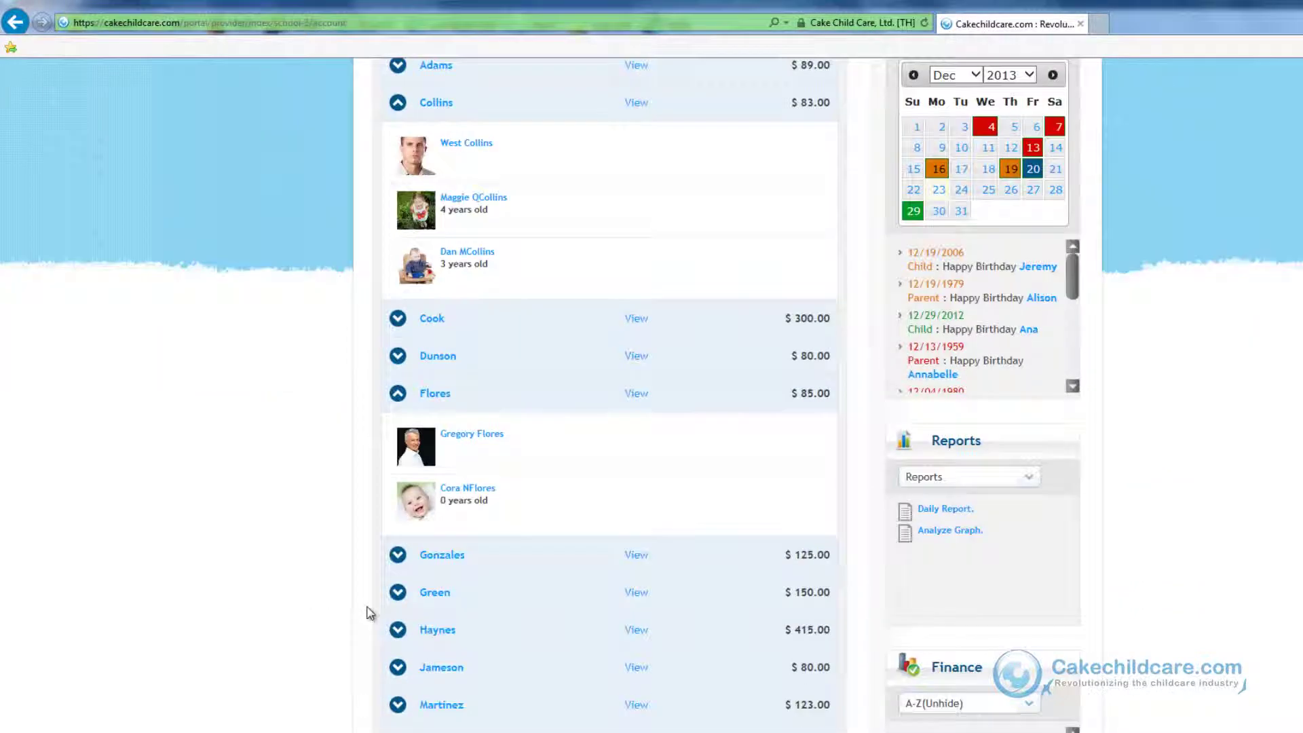
{"action": "left_click", "coordinate": [399, 521]}
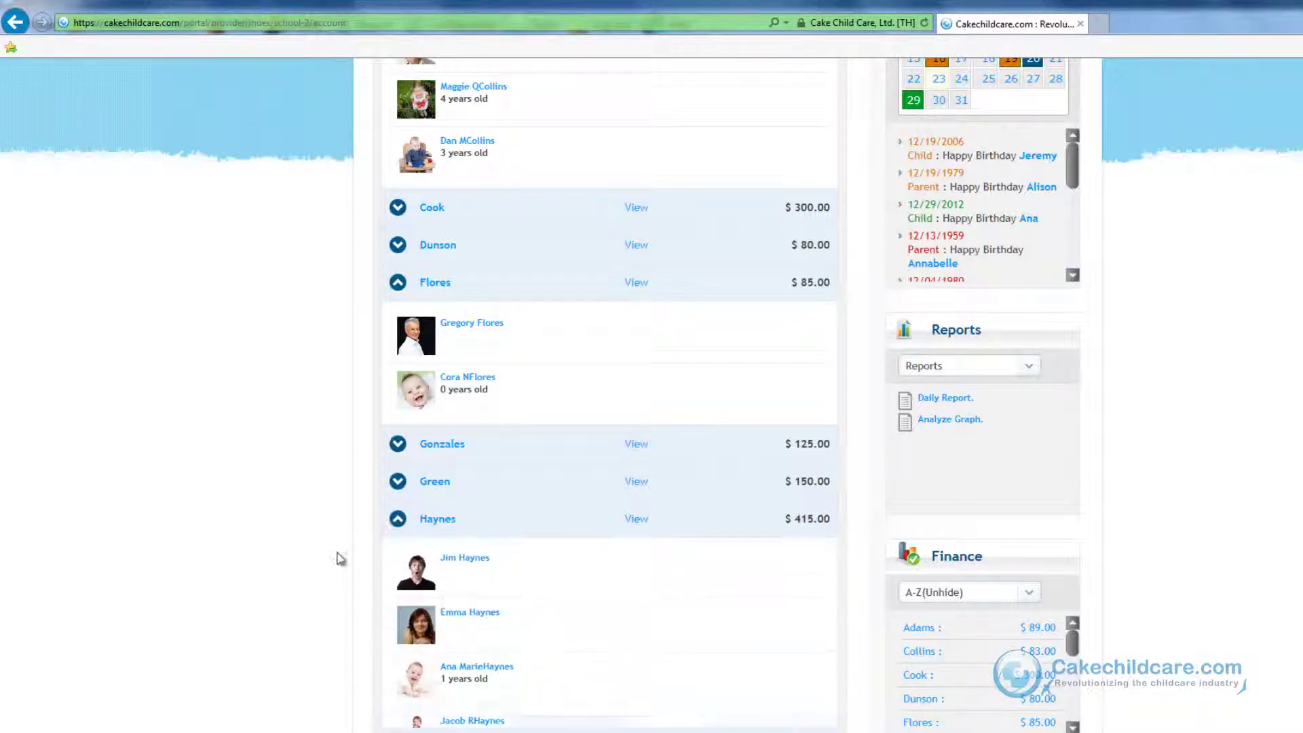
{"action": "scroll", "coordinate": [325, 584], "scroll_direction": "down", "scroll_amount": 2}
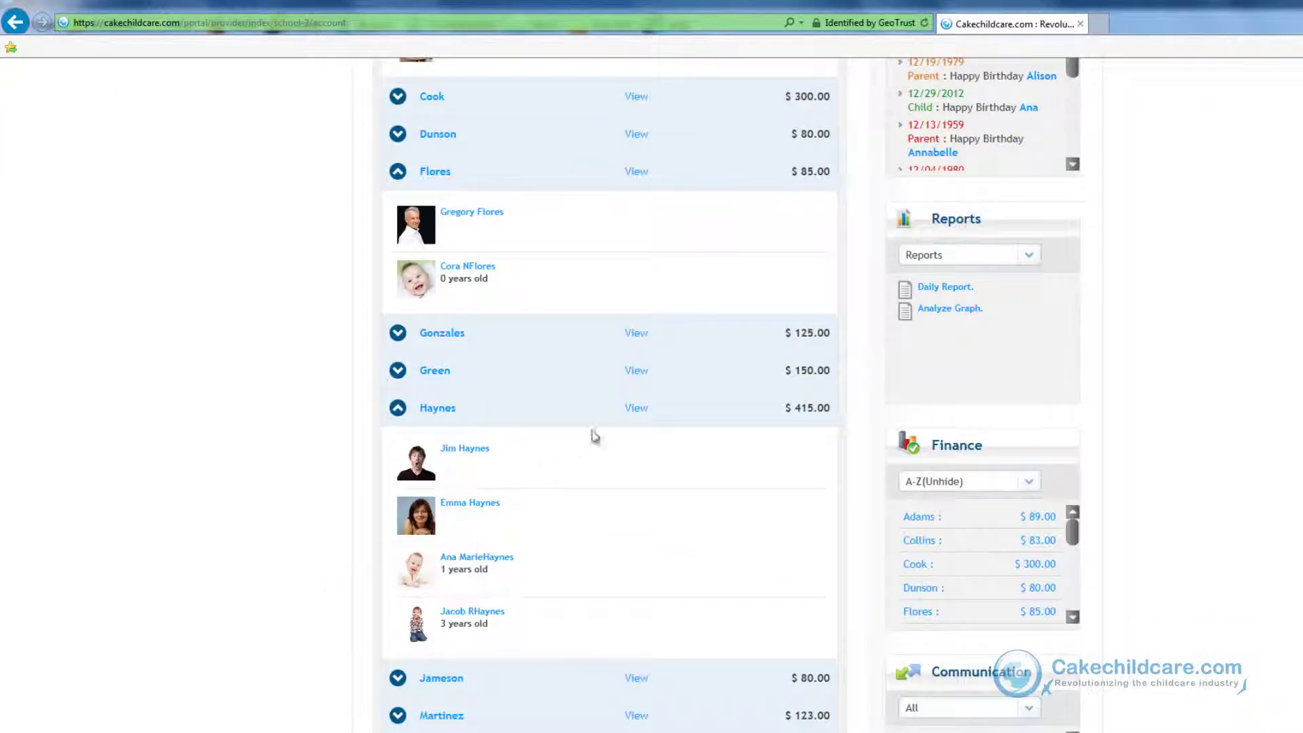
{"action": "left_click", "coordinate": [638, 407]}
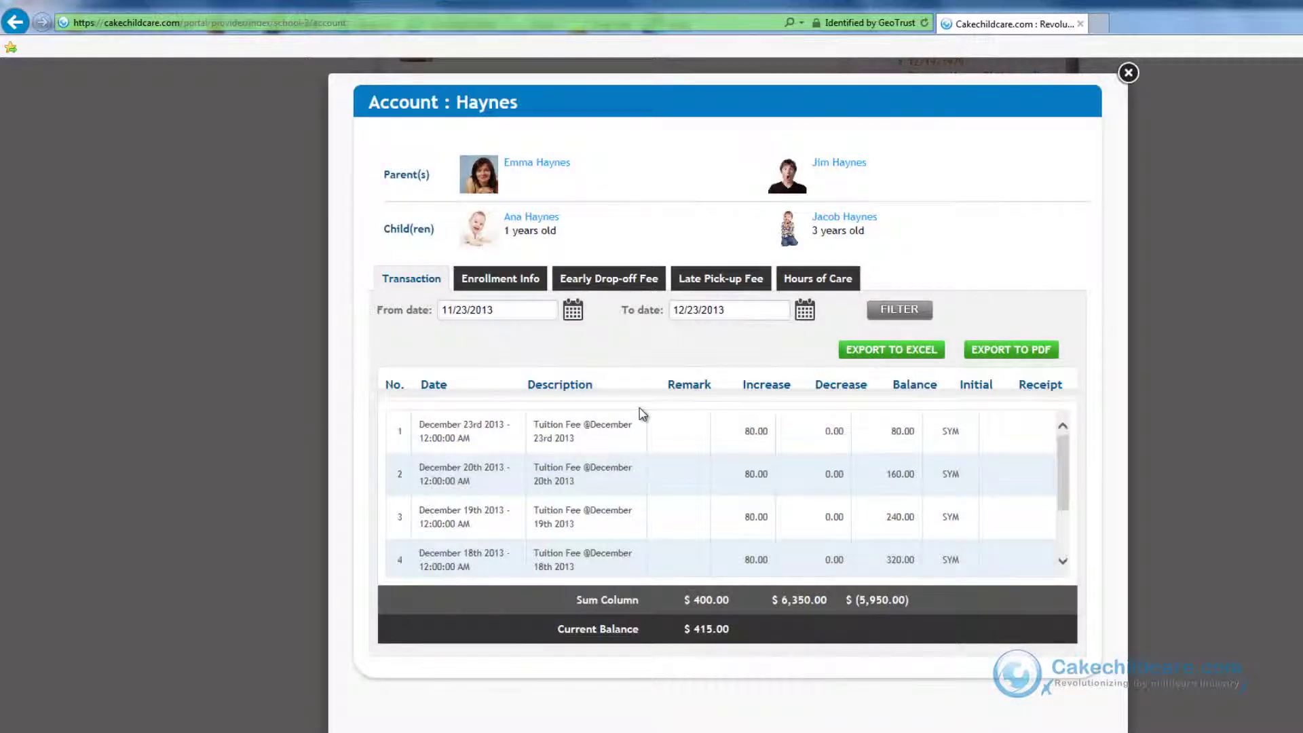
Filter the Haynes transactions to start from 09/11/2013.
{"action": "left_click", "coordinate": [573, 310]}
{"action": "left_click", "coordinate": [455, 339]}
{"action": "left_click", "coordinate": [455, 339]}
{"action": "left_click", "coordinate": [541, 417]}
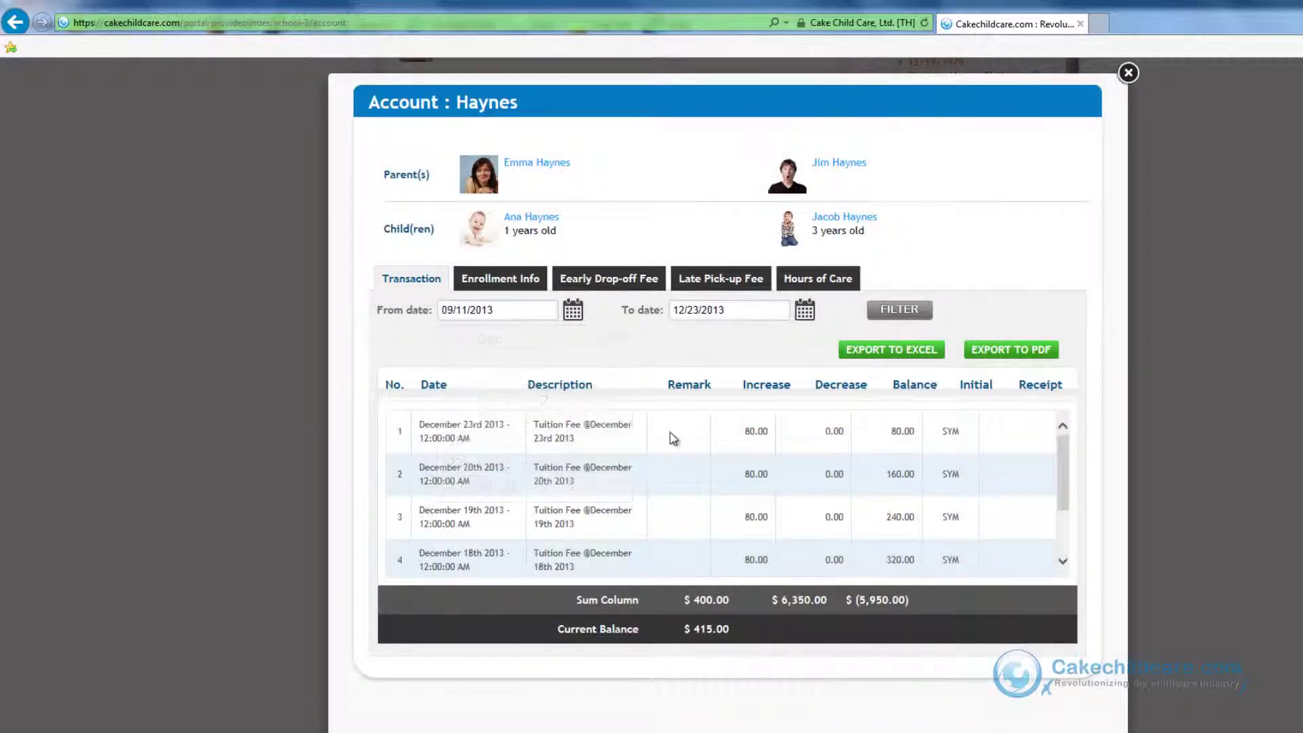
{"action": "left_click", "coordinate": [913, 319]}
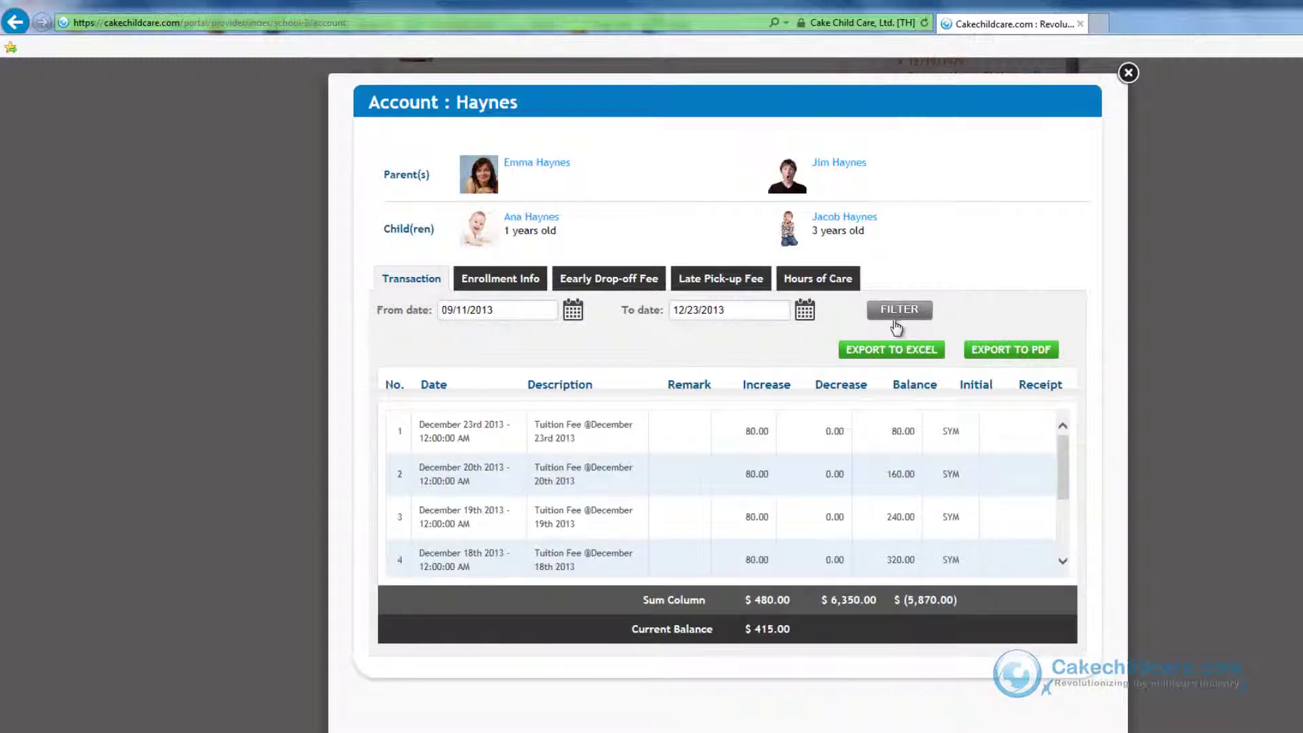
Review the Enrollment Info, Early Drop-off Fee, Late Pick-up Fee and Hours of Care tabs, then close the account.
{"action": "left_click", "coordinate": [489, 286]}
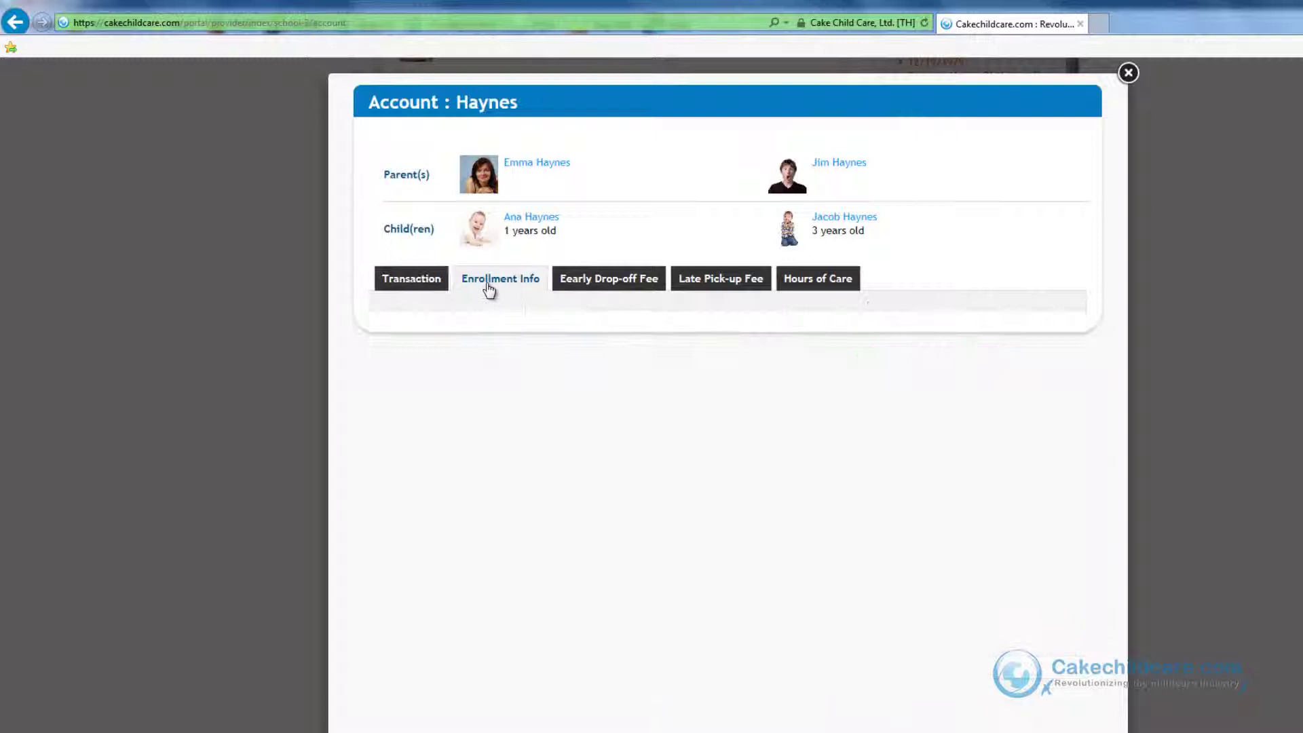
{"action": "left_click", "coordinate": [585, 291]}
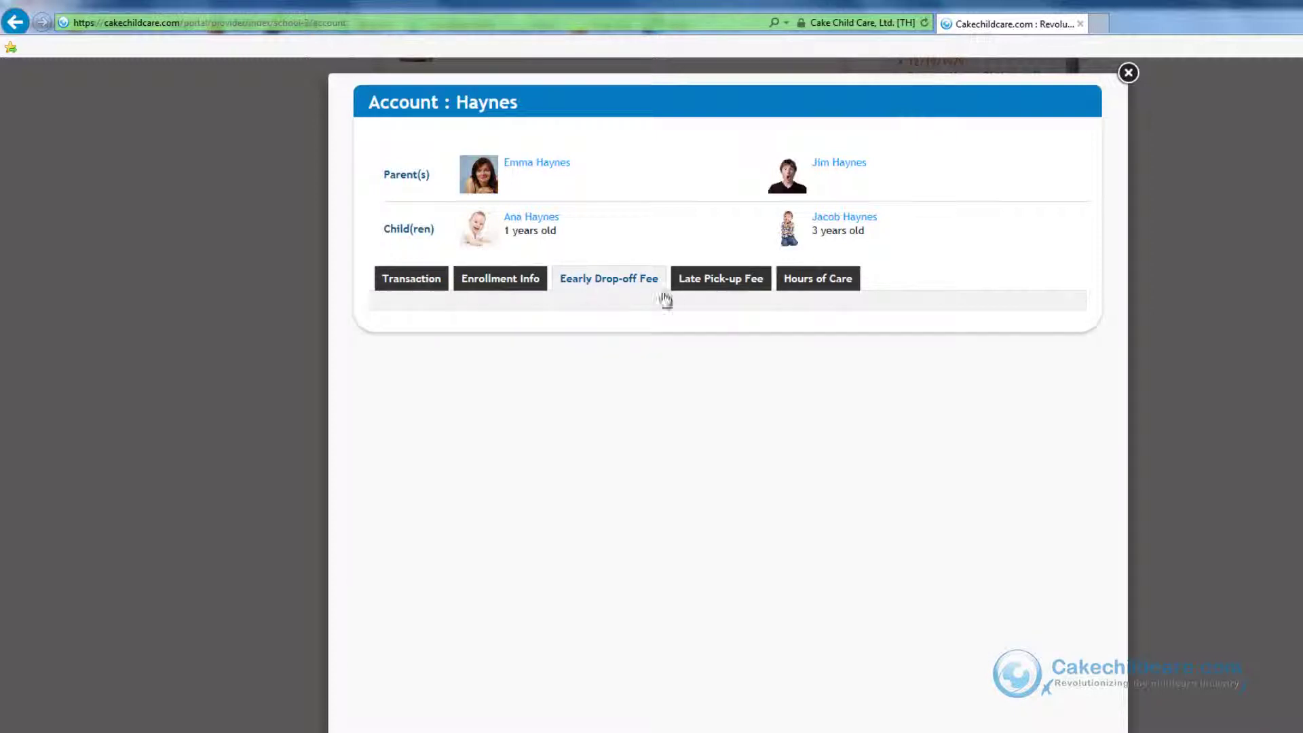
{"action": "left_click", "coordinate": [727, 291]}
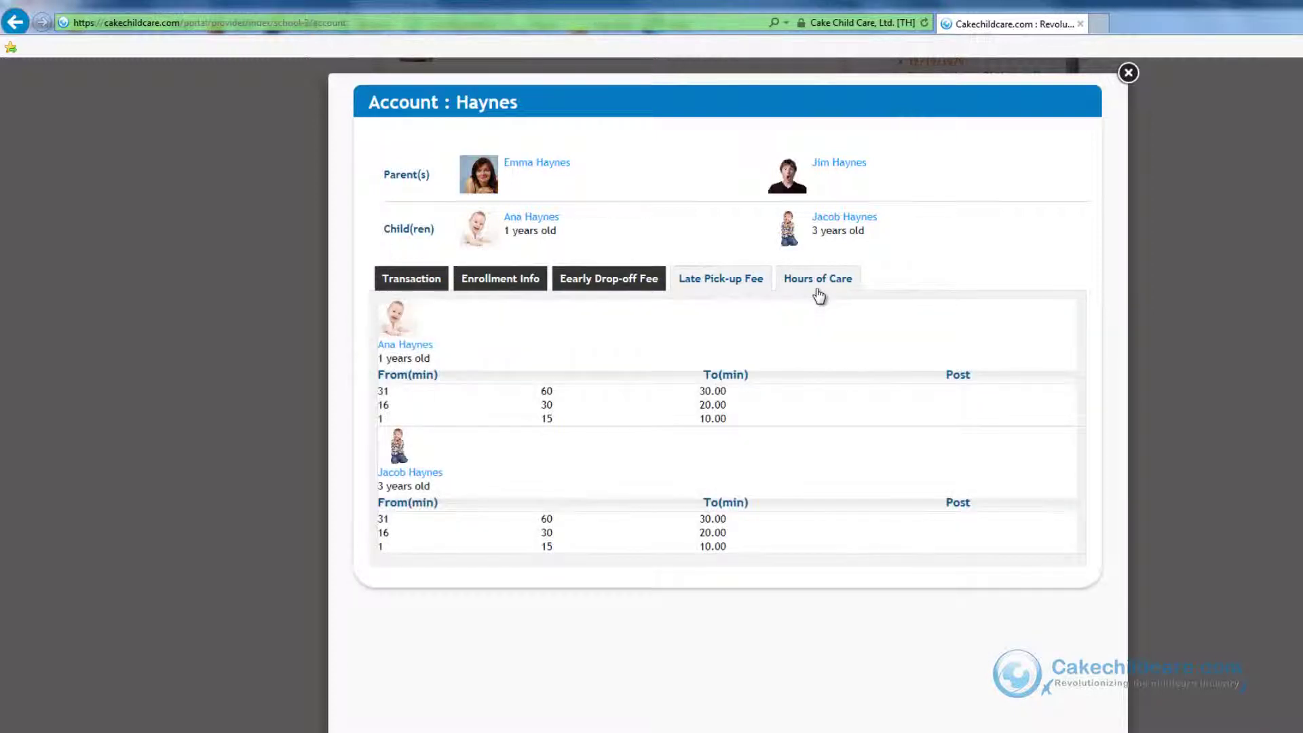
{"action": "left_click", "coordinate": [817, 293]}
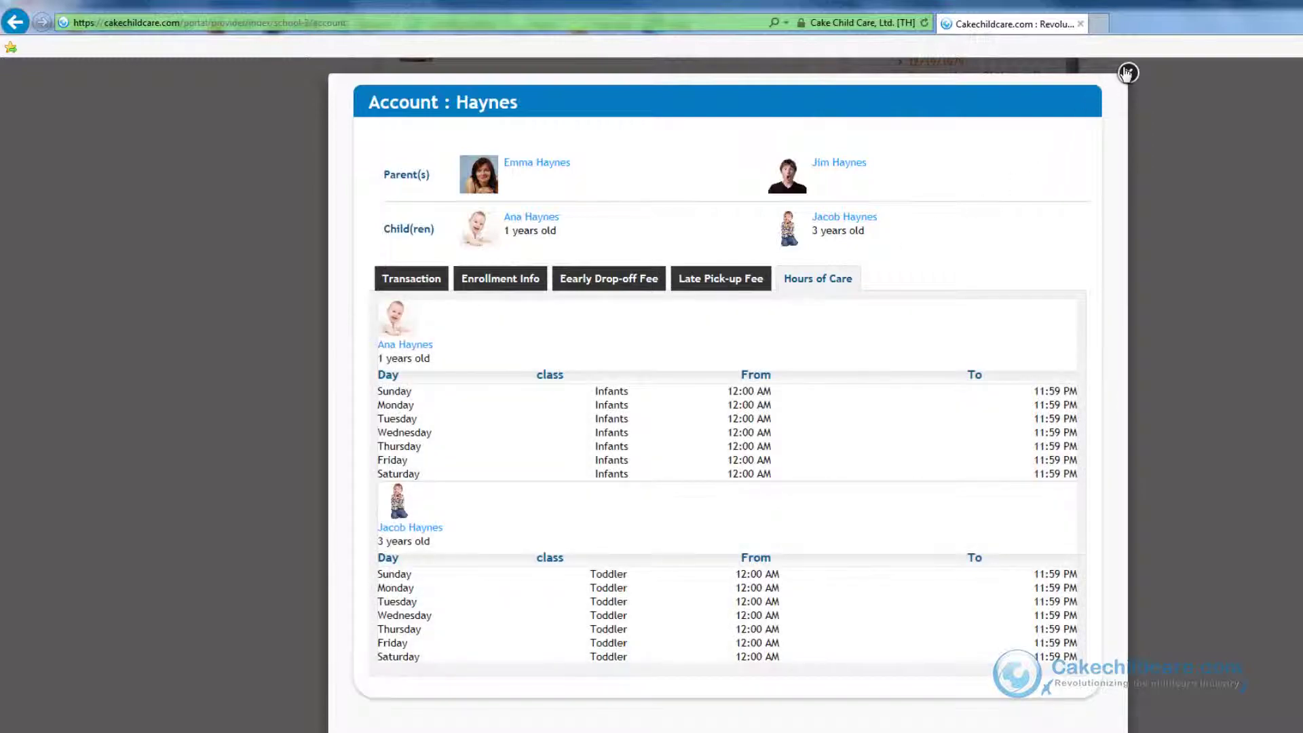
{"action": "left_click", "coordinate": [1127, 72]}
{"action": "scroll", "coordinate": [1147, 421], "scroll_direction": "up", "scroll_amount": 6}
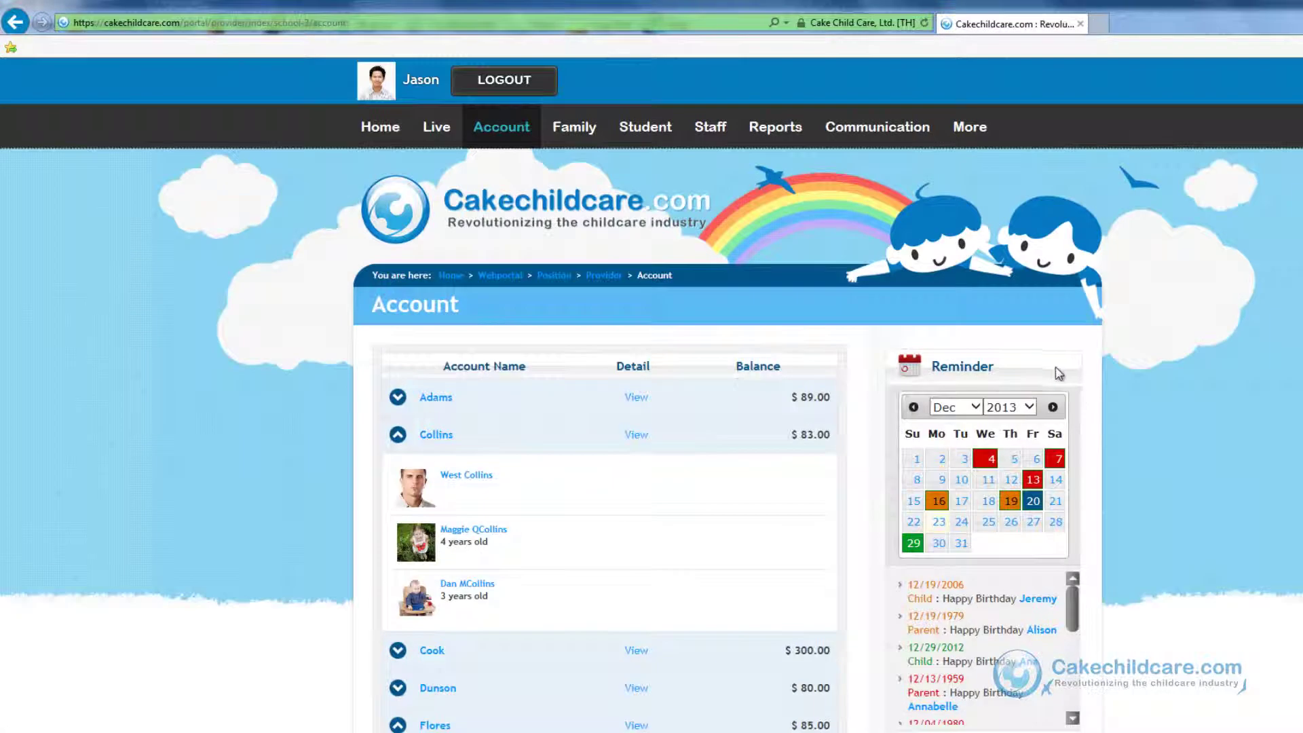
Open the Family list and show its filter options.
{"action": "left_click", "coordinate": [585, 136]}
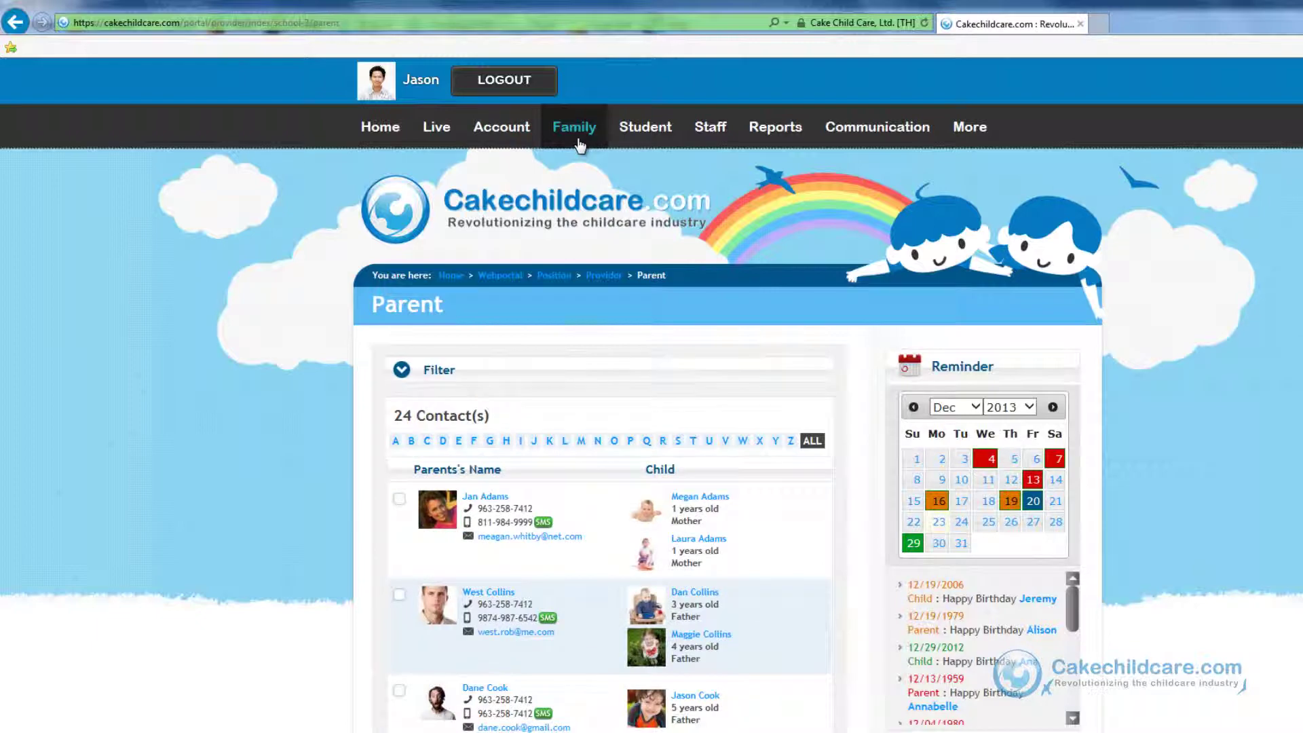
{"action": "scroll", "coordinate": [598, 215], "scroll_direction": "down", "scroll_amount": 5}
{"action": "scroll", "coordinate": [607, 226], "scroll_direction": "up", "scroll_amount": 3}
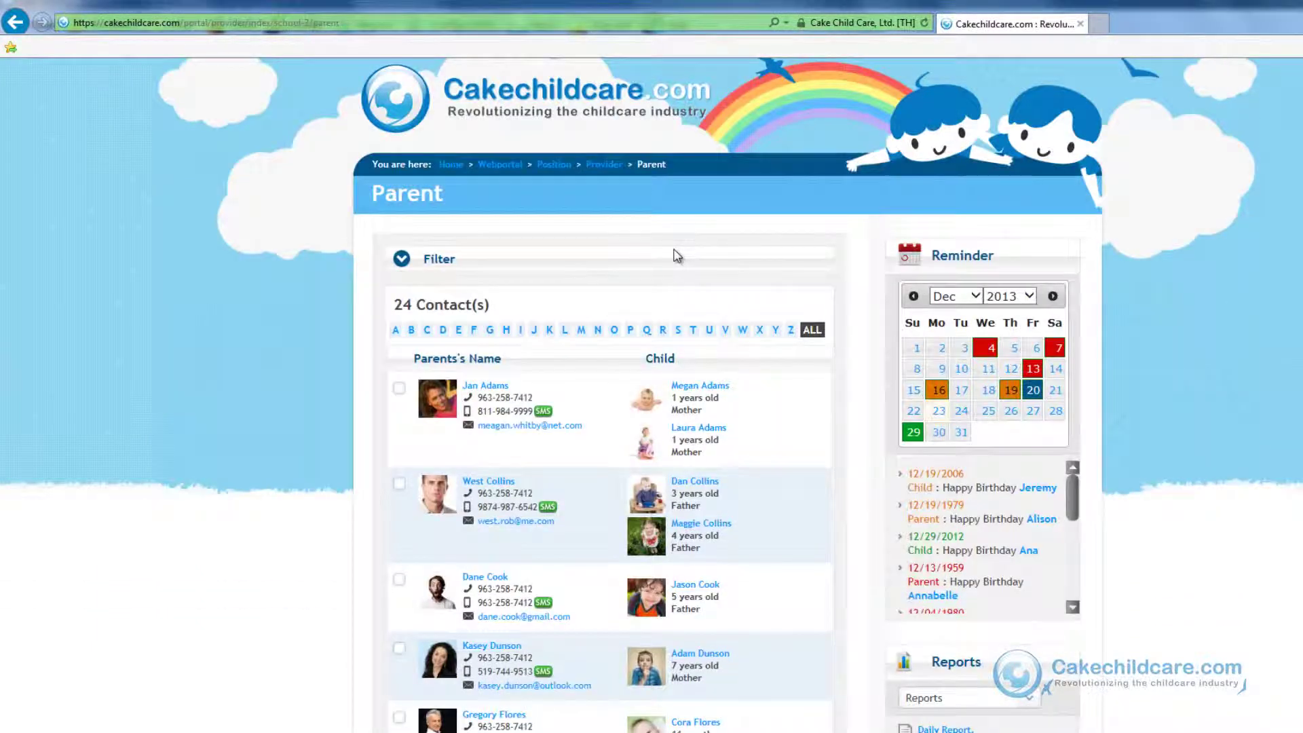
{"action": "left_click", "coordinate": [399, 257]}
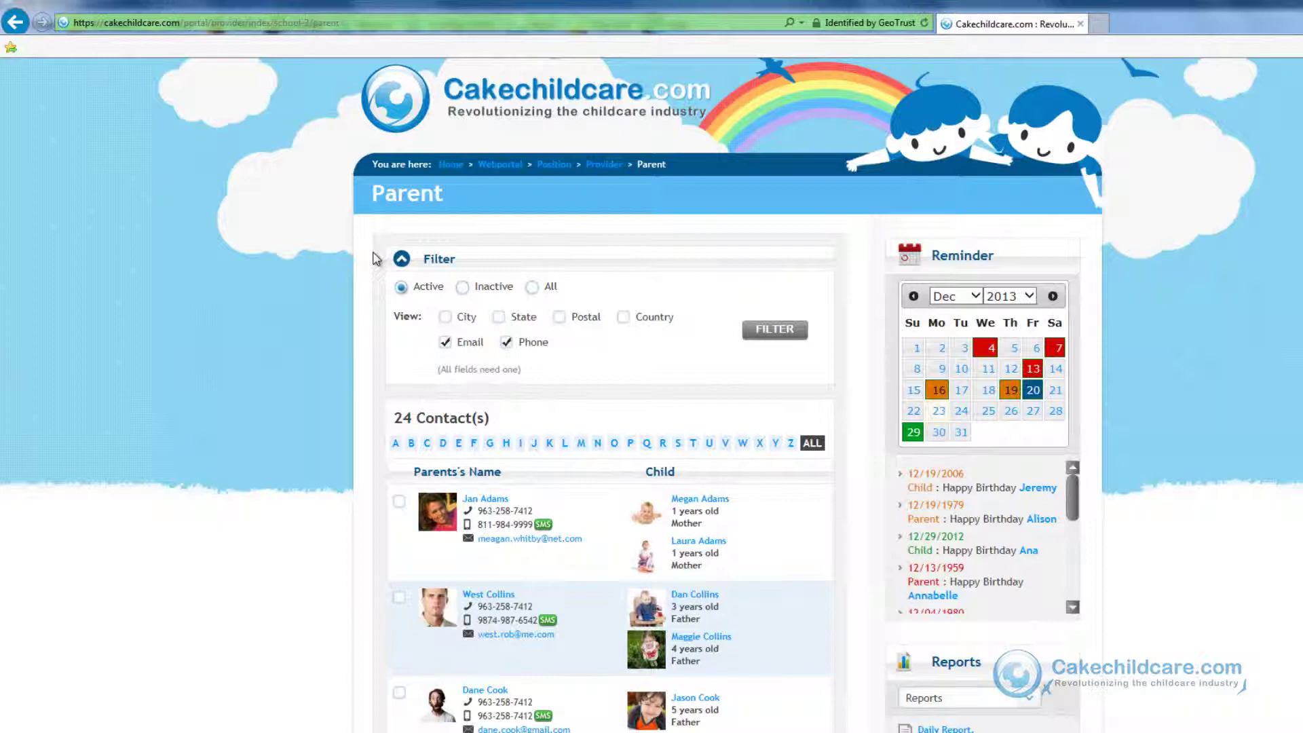
{"action": "scroll", "coordinate": [376, 258], "scroll_direction": "down", "scroll_amount": 10}
{"action": "scroll", "coordinate": [378, 492], "scroll_direction": "up", "scroll_amount": 3}
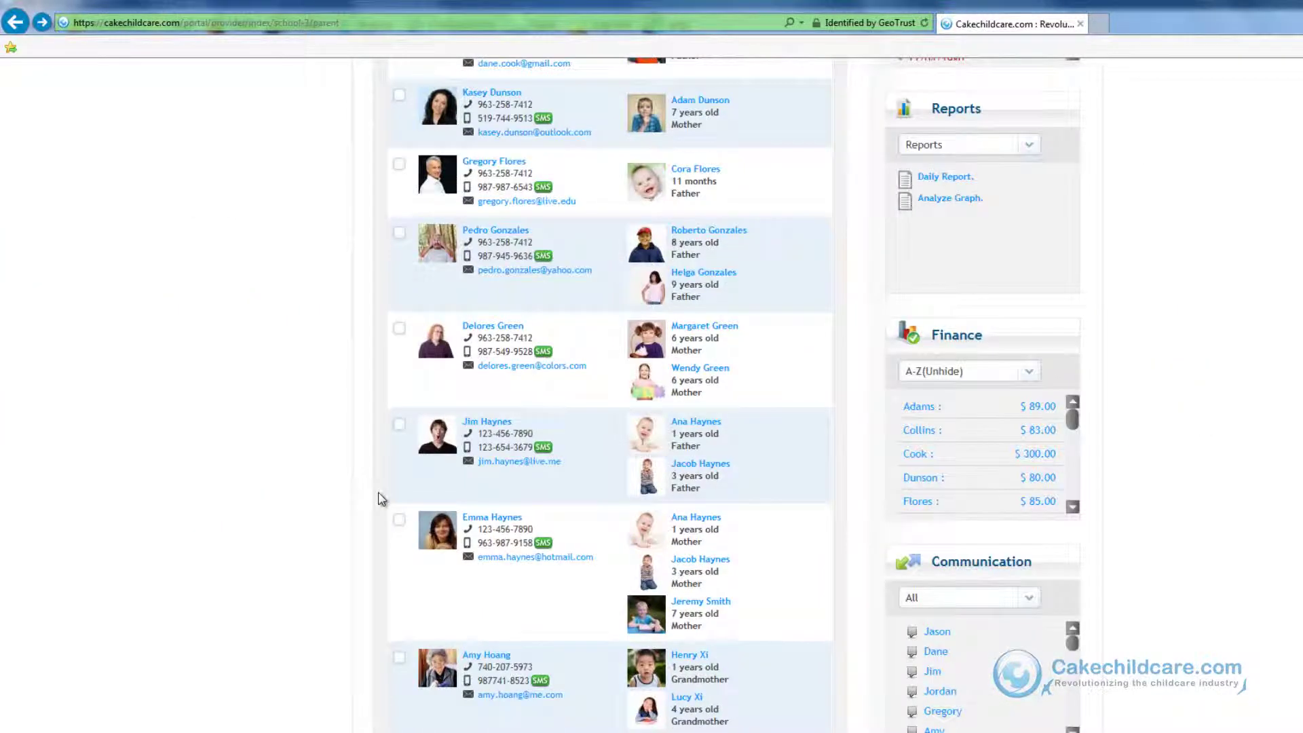
Open a parent's profile and review their pick-up history and $415.00 account balance.
{"action": "left_click", "coordinate": [486, 523]}
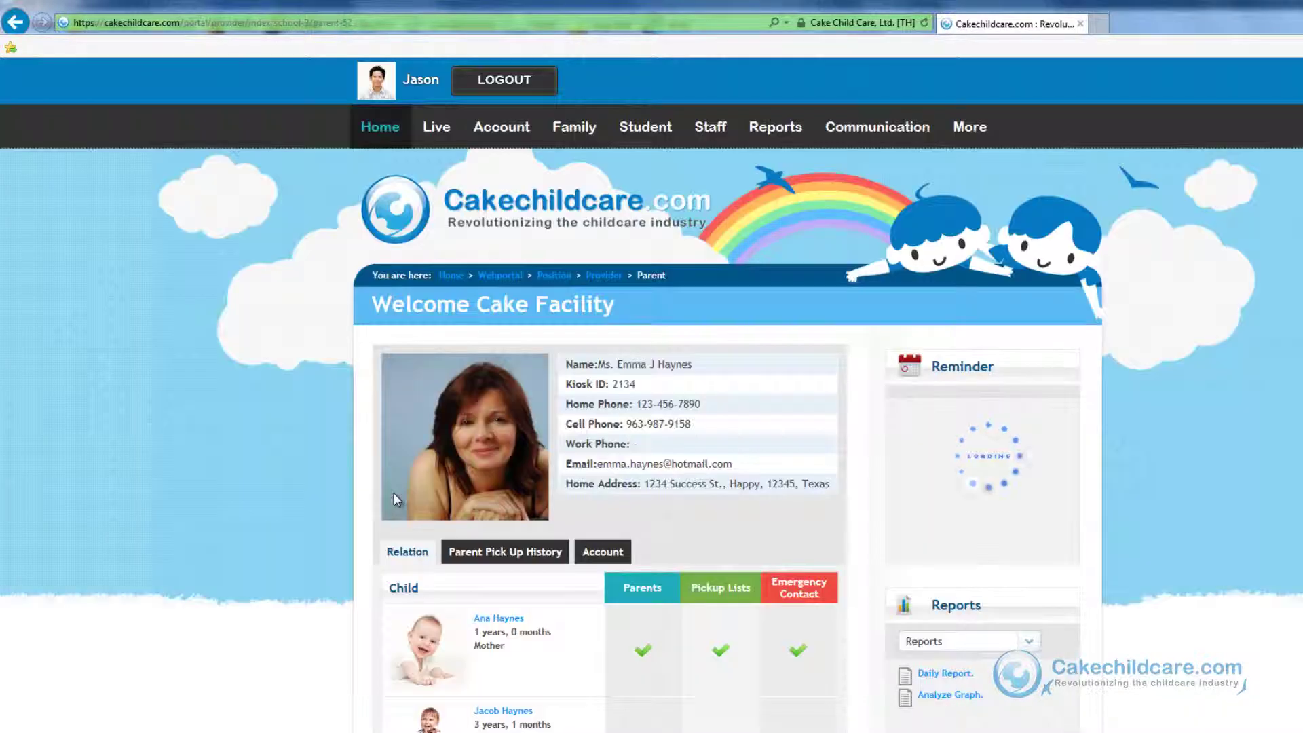
{"action": "scroll", "coordinate": [394, 500], "scroll_direction": "down", "scroll_amount": 3}
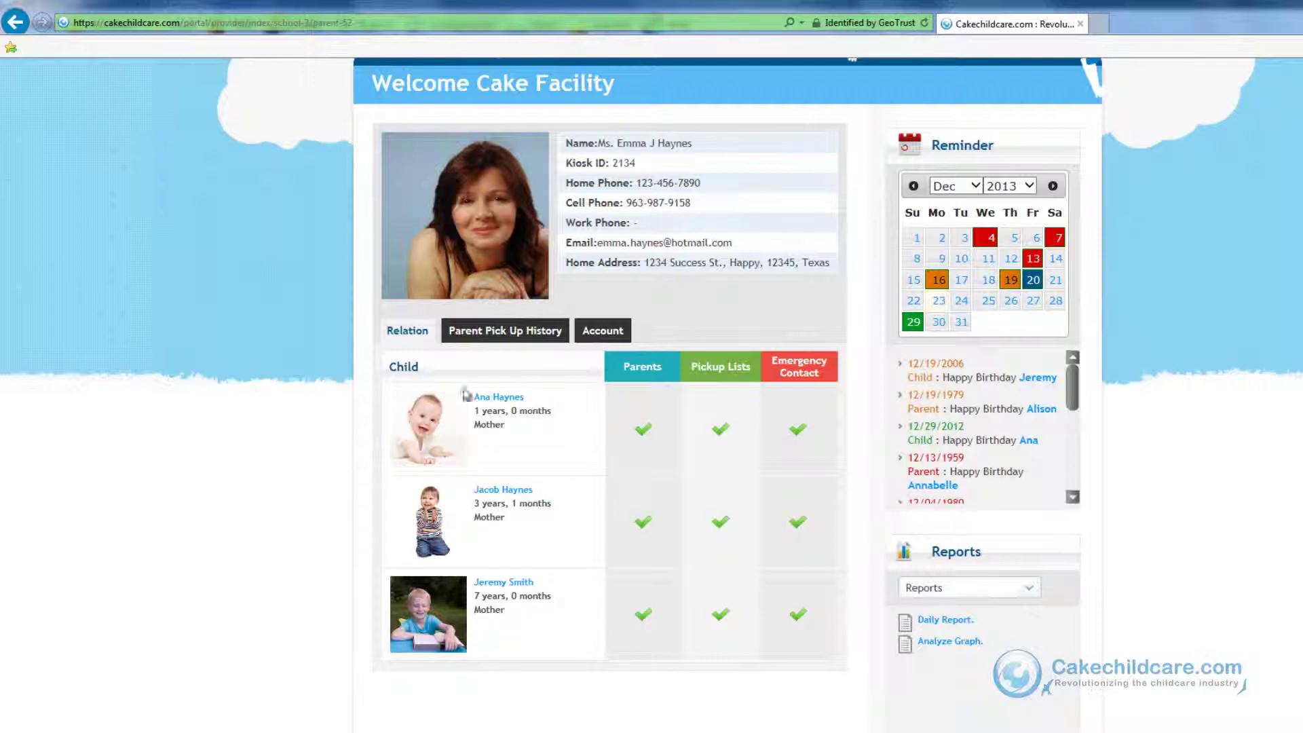
{"action": "left_click", "coordinate": [509, 336]}
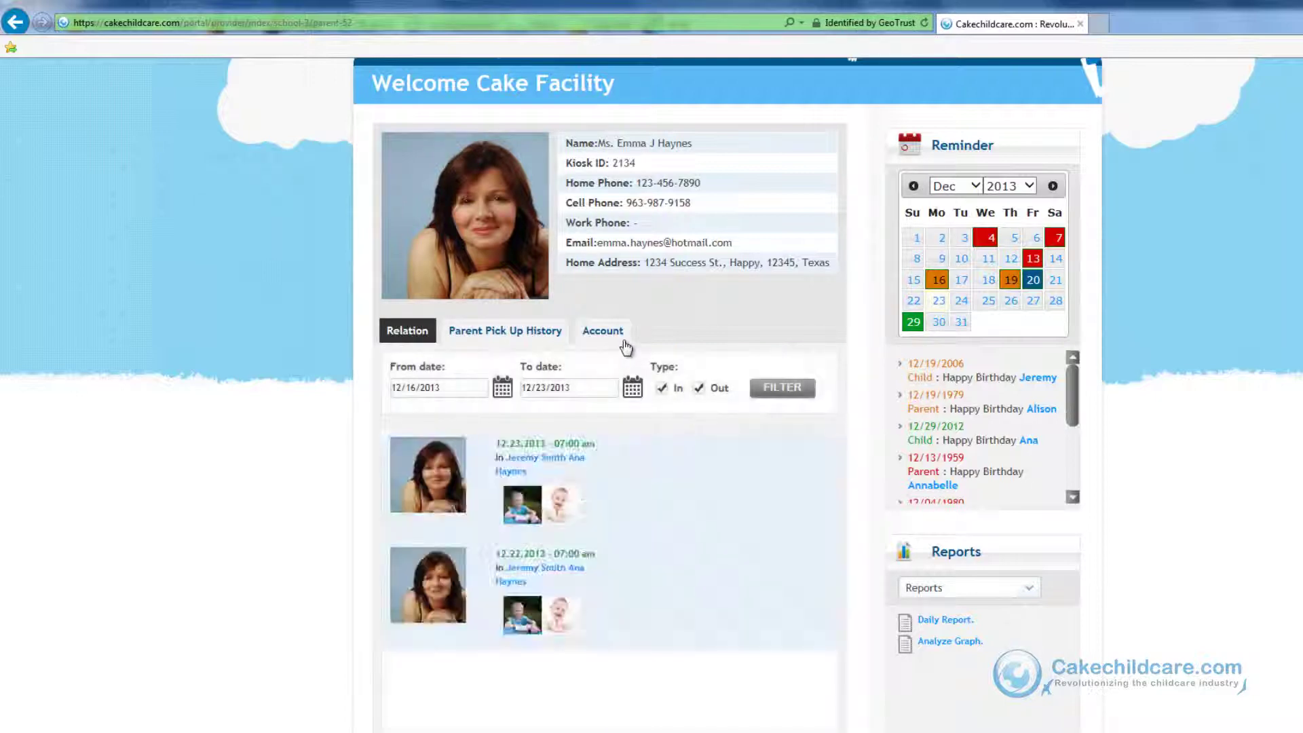
{"action": "left_click", "coordinate": [624, 343]}
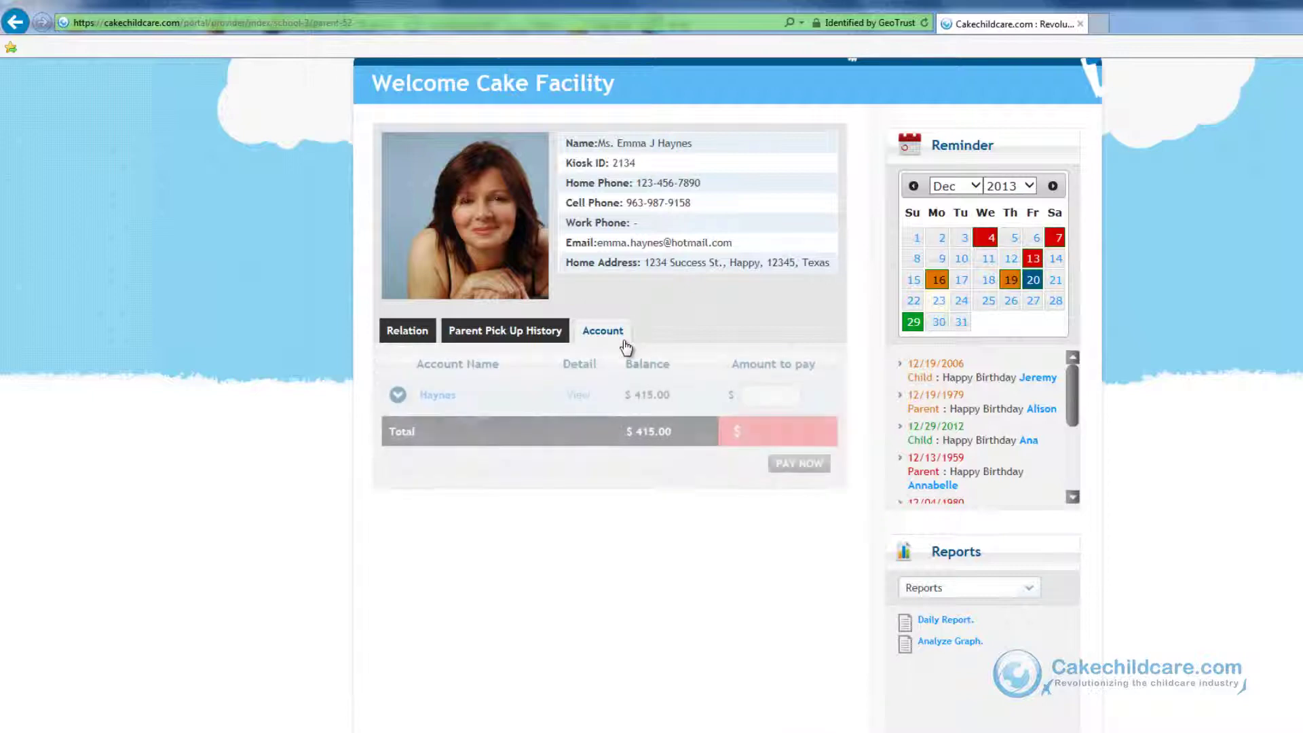
{"action": "scroll", "coordinate": [651, 349], "scroll_direction": "up", "scroll_amount": 4}
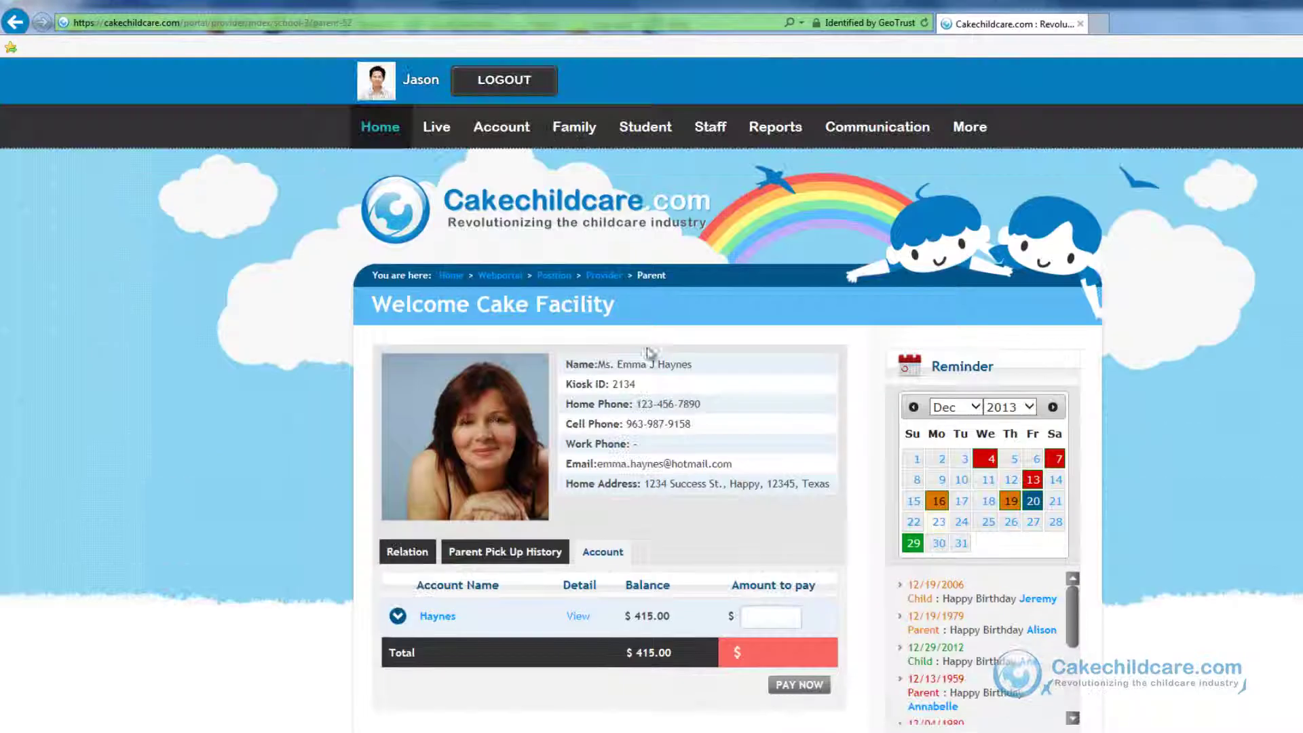
{"action": "left_click", "coordinate": [659, 129]}
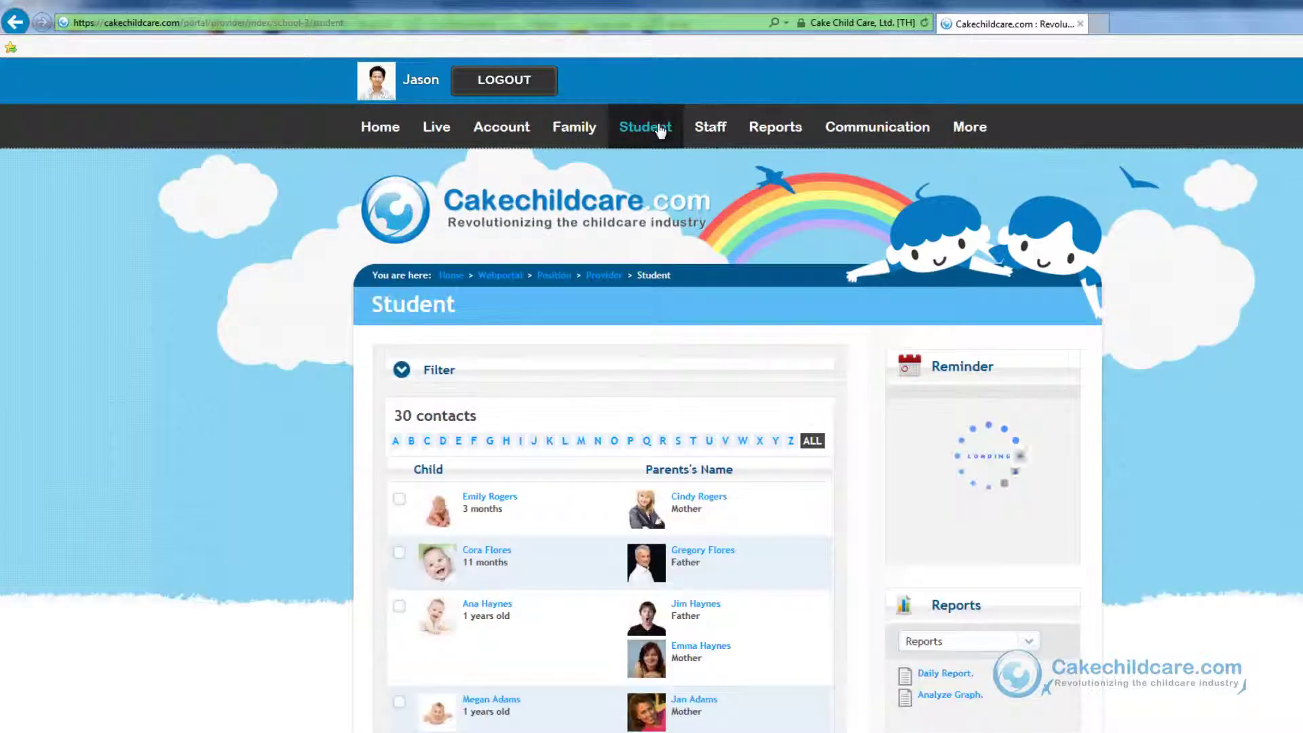
Show the Student list filter options and open a child's profile.
{"action": "left_click", "coordinate": [402, 369]}
{"action": "scroll", "coordinate": [360, 517], "scroll_direction": "down", "scroll_amount": 3}
{"action": "scroll", "coordinate": [360, 517], "scroll_direction": "down", "scroll_amount": 10}
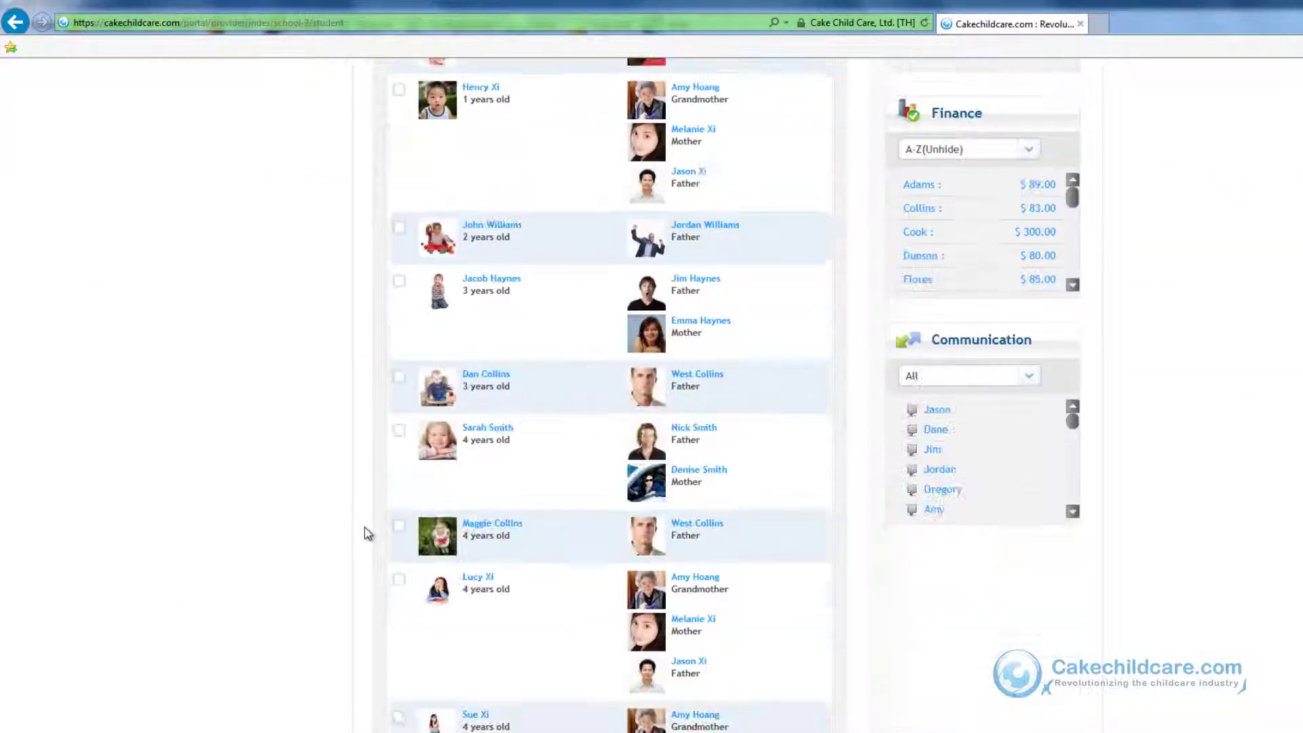
{"action": "left_click", "coordinate": [482, 584]}
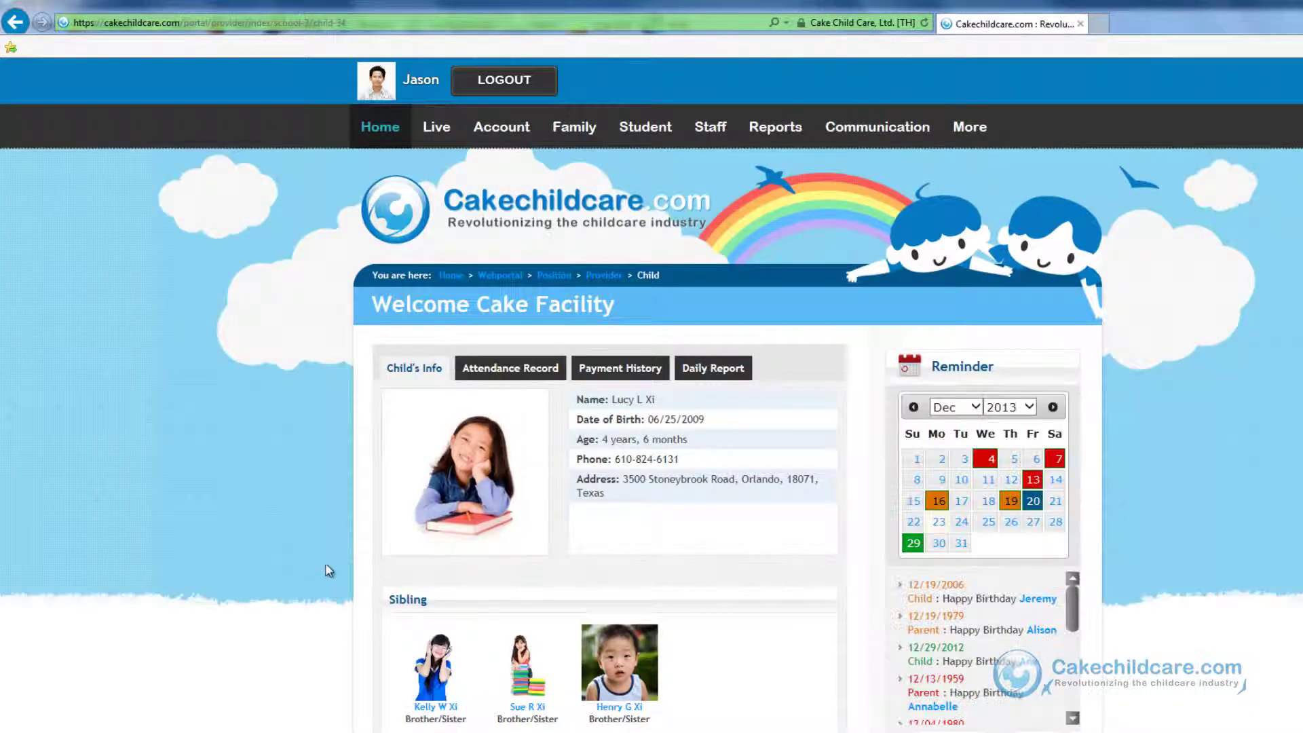
{"action": "scroll", "coordinate": [344, 582], "scroll_direction": "down", "scroll_amount": 4}
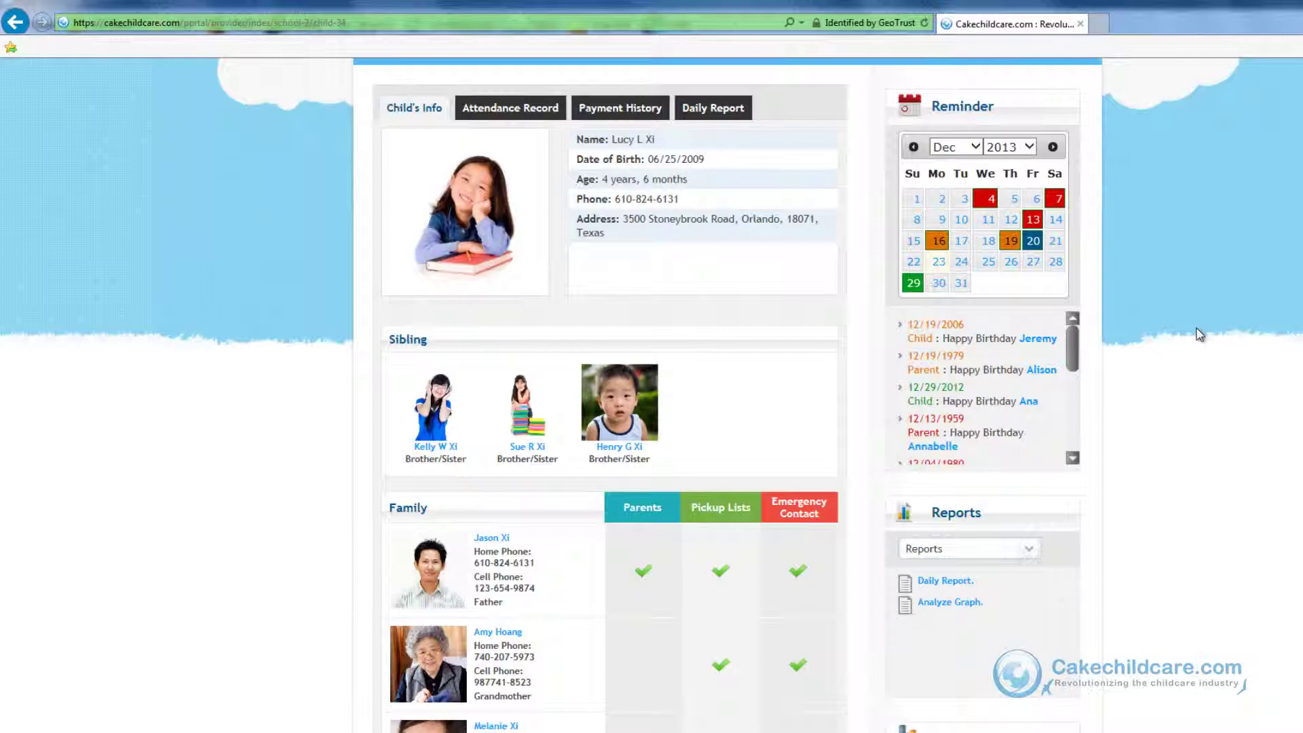
List the child's attendance from 12/03/2013 and check her payment history.
{"action": "left_click", "coordinate": [550, 110]}
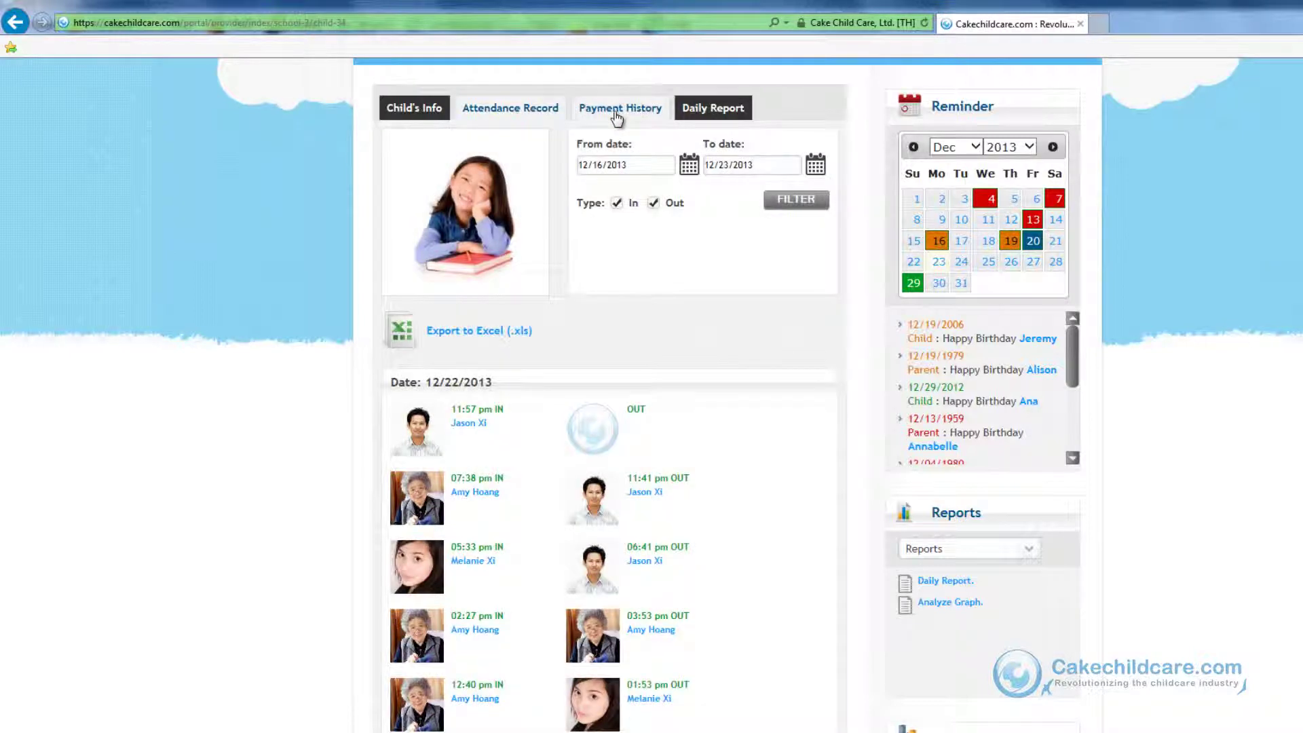
{"action": "left_click", "coordinate": [688, 165]}
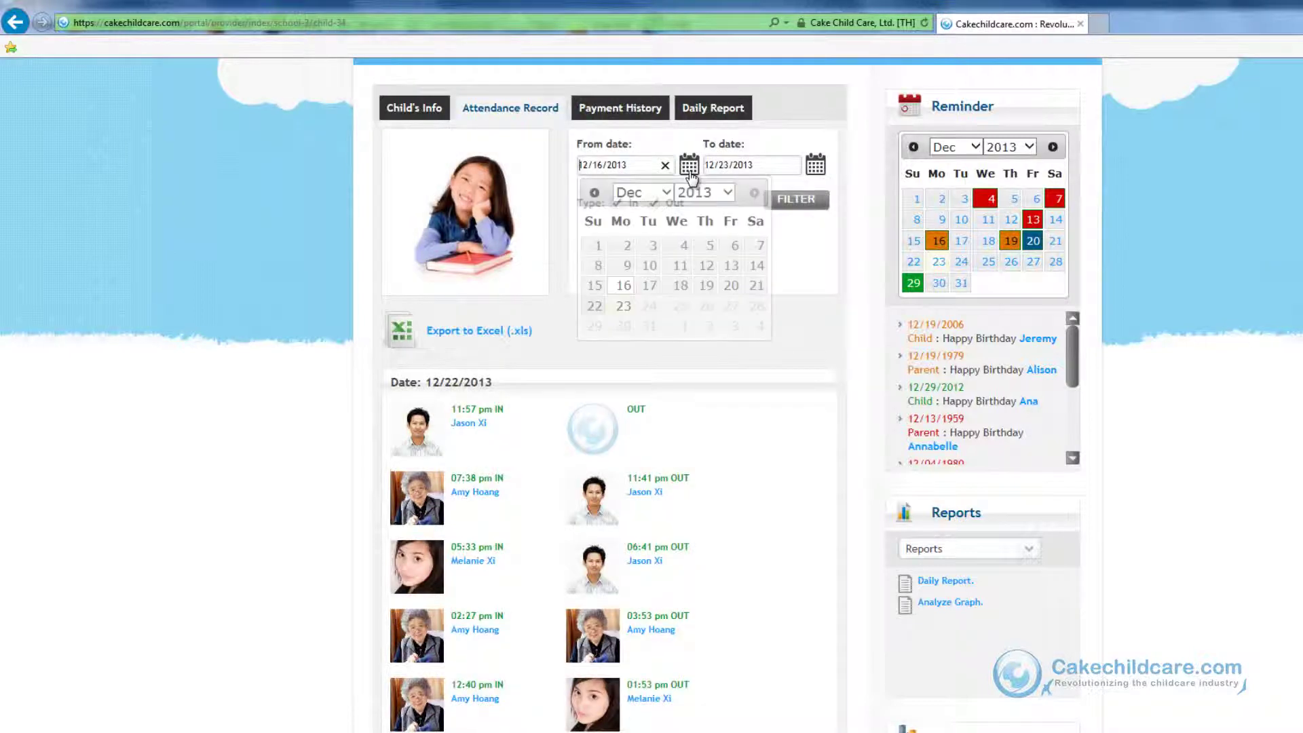
{"action": "left_click", "coordinate": [653, 245]}
{"action": "left_click", "coordinate": [800, 211]}
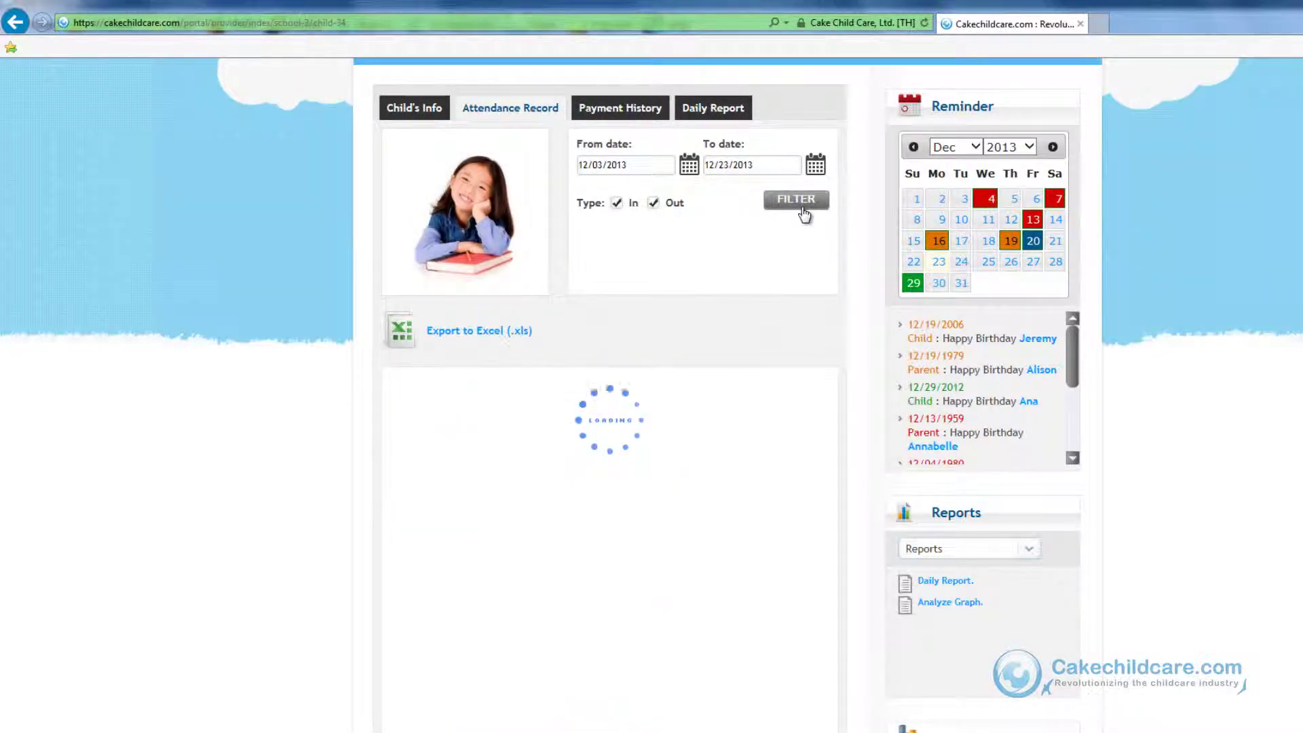
{"action": "left_click", "coordinate": [657, 109]}
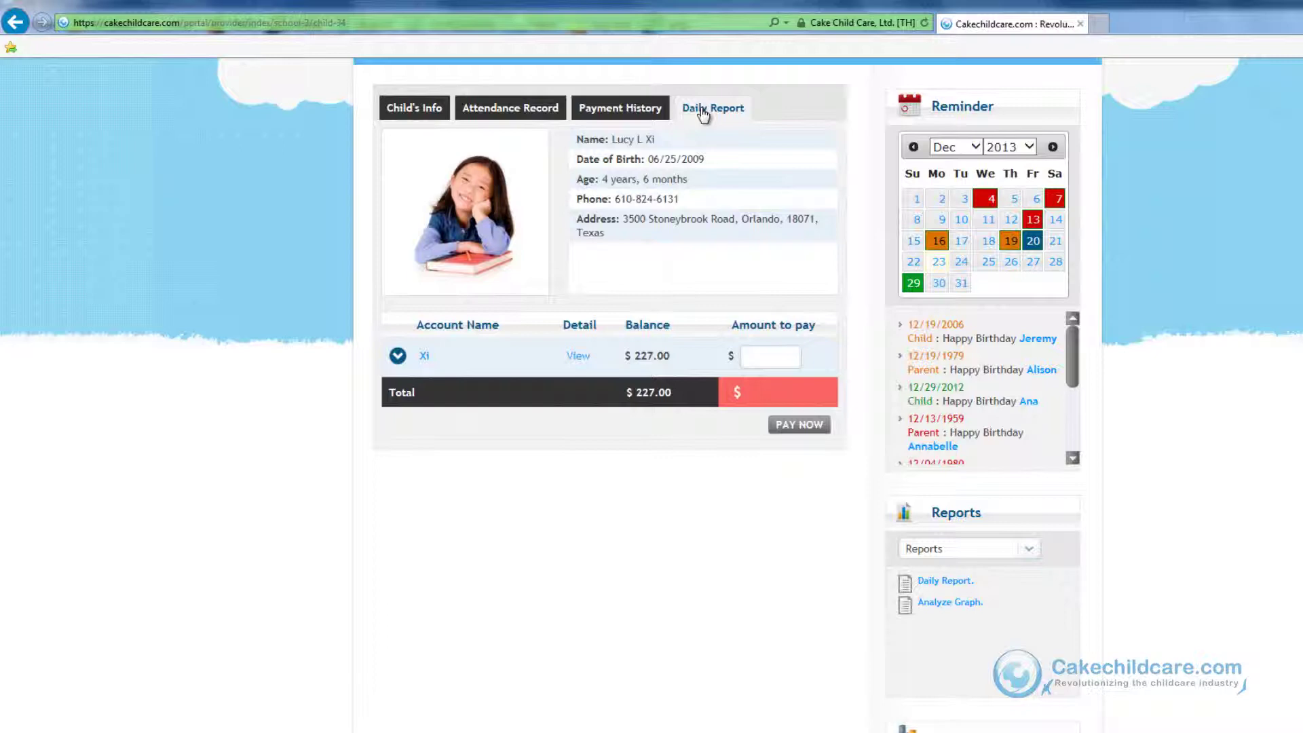
{"action": "scroll", "coordinate": [702, 114], "scroll_direction": "up", "scroll_amount": 4}
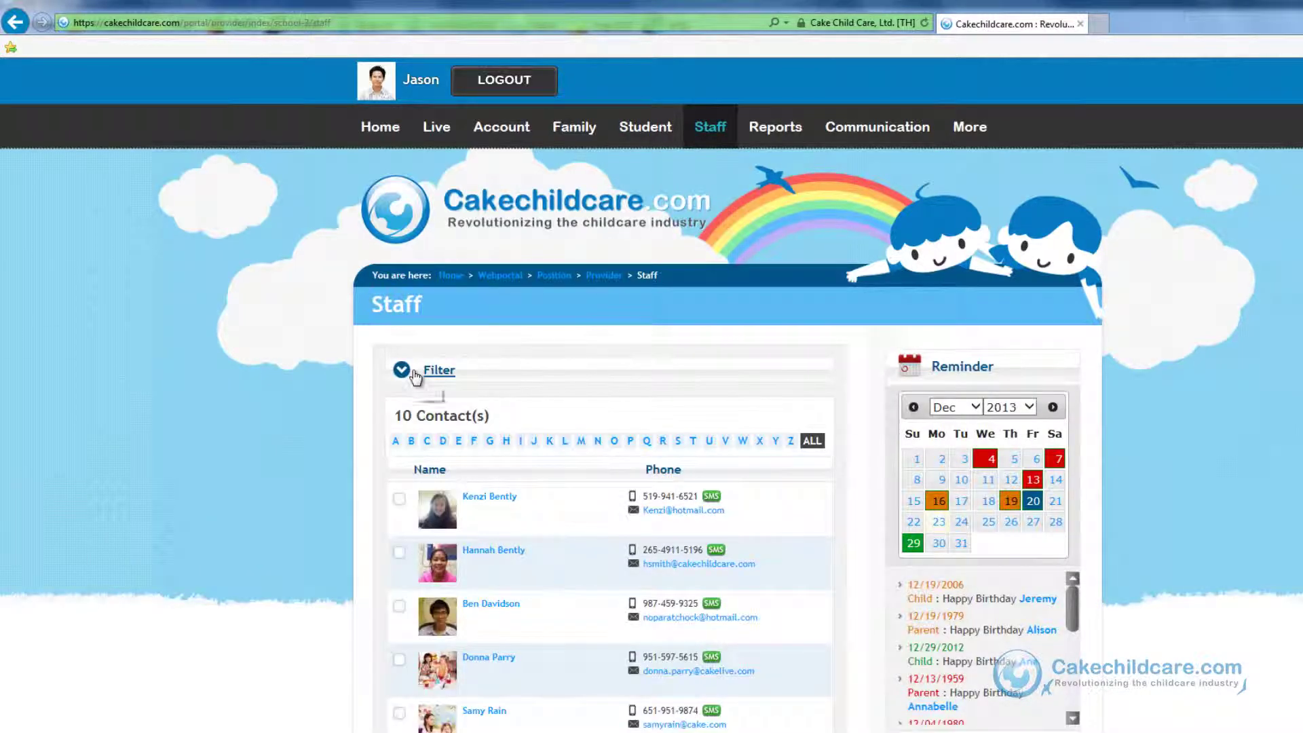
Show the Staff list filter options and open a staff member's profile.
{"action": "left_click", "coordinate": [415, 374]}
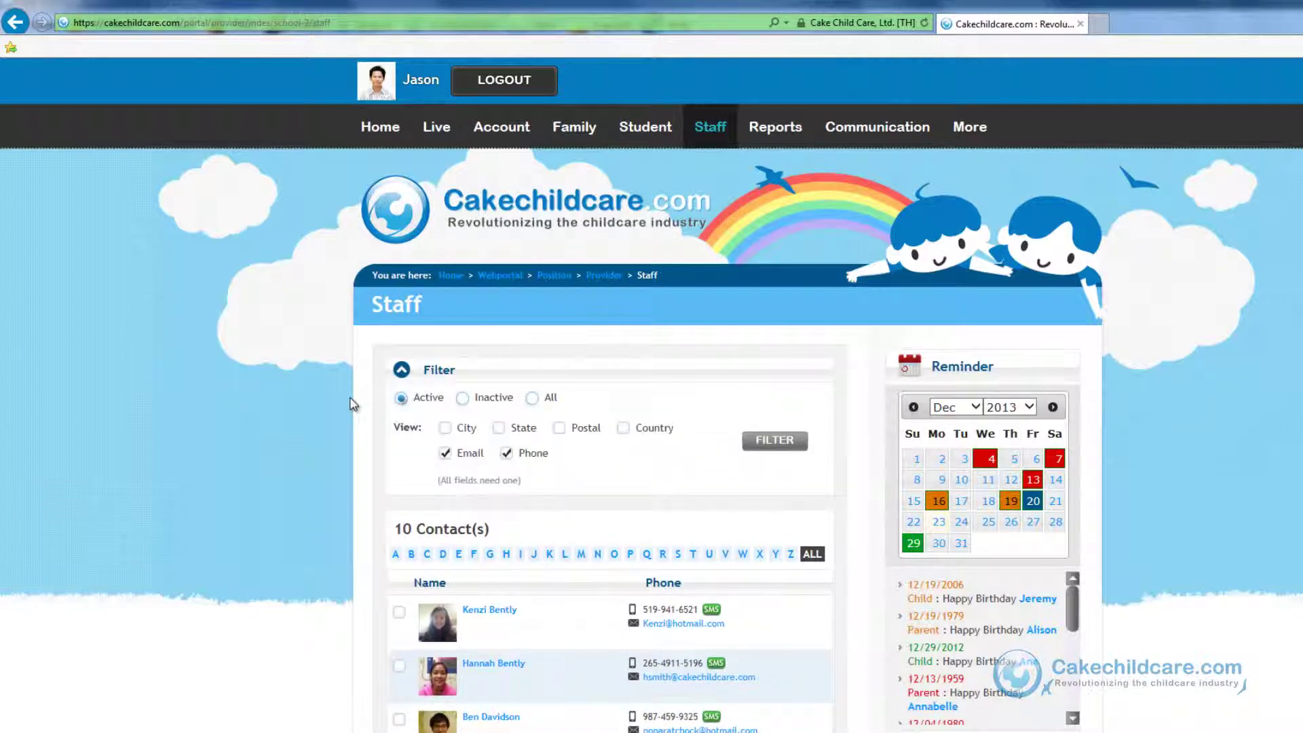
{"action": "scroll", "coordinate": [351, 405], "scroll_direction": "down", "scroll_amount": 5}
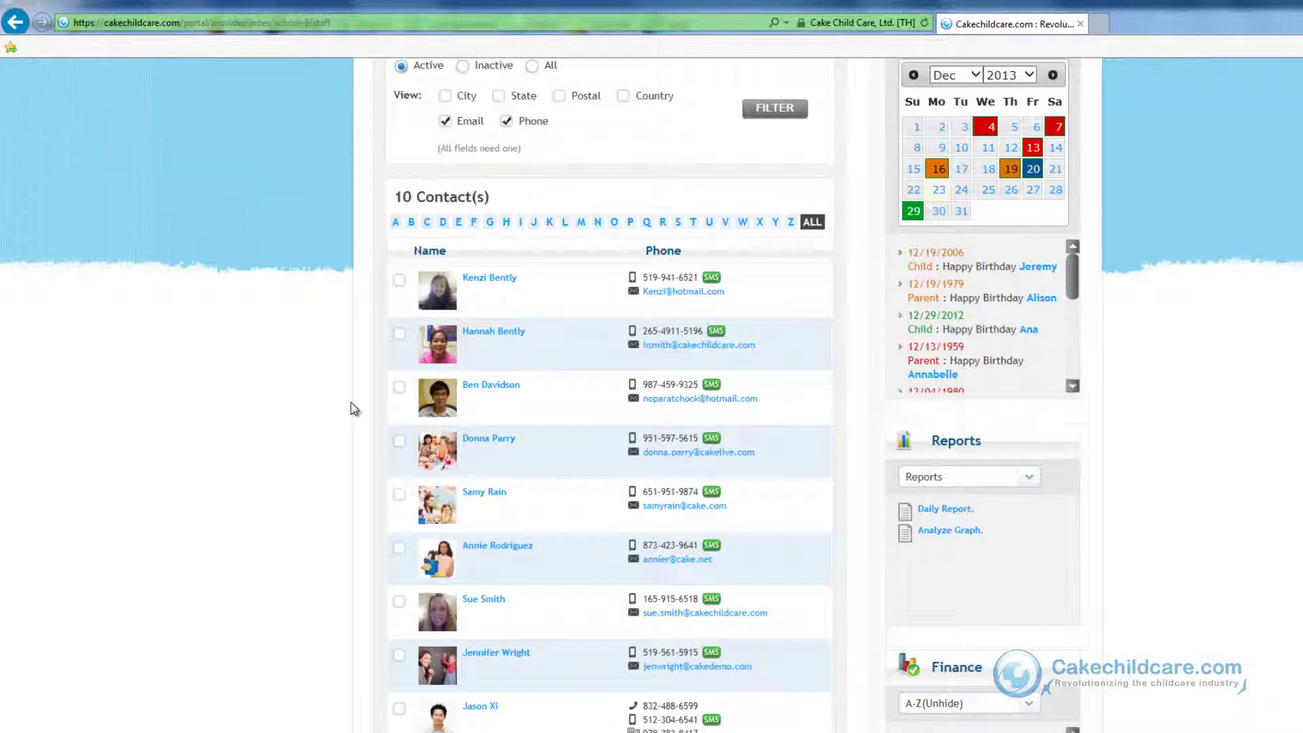
{"action": "scroll", "coordinate": [350, 408], "scroll_direction": "down", "scroll_amount": 2}
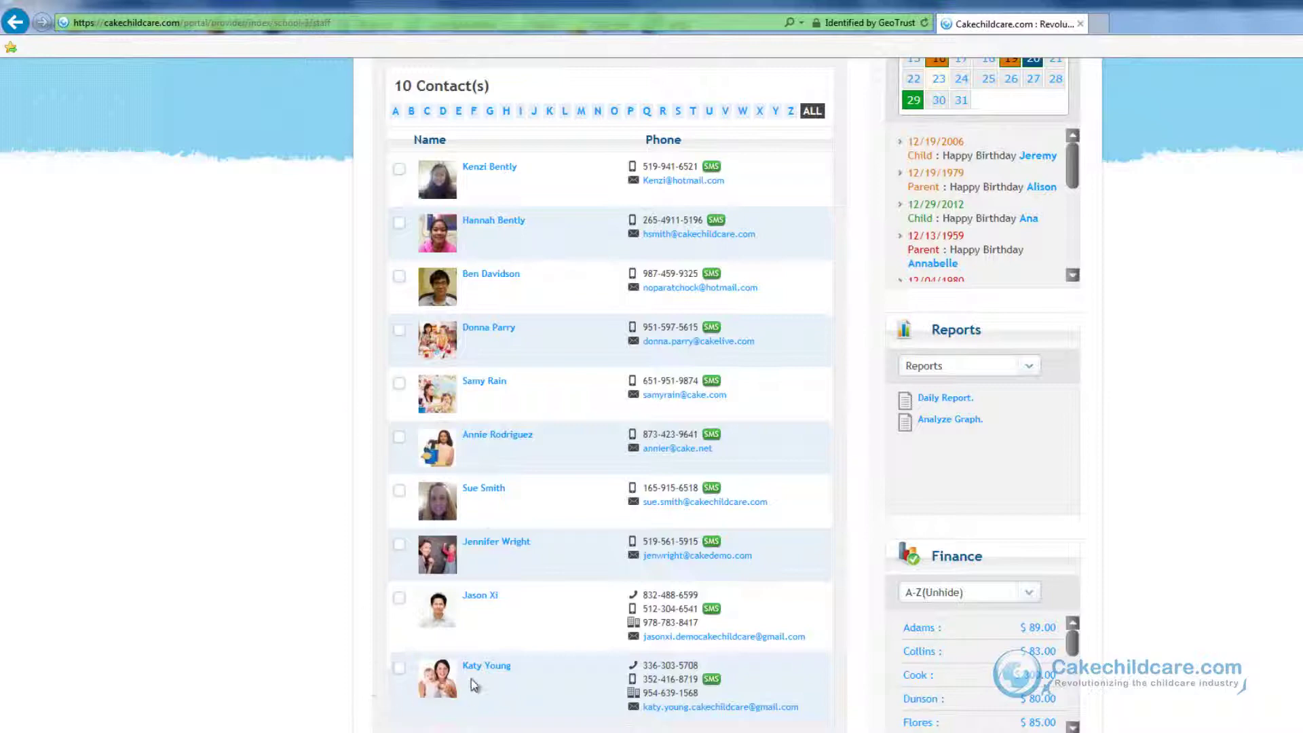
{"action": "left_click", "coordinate": [478, 666]}
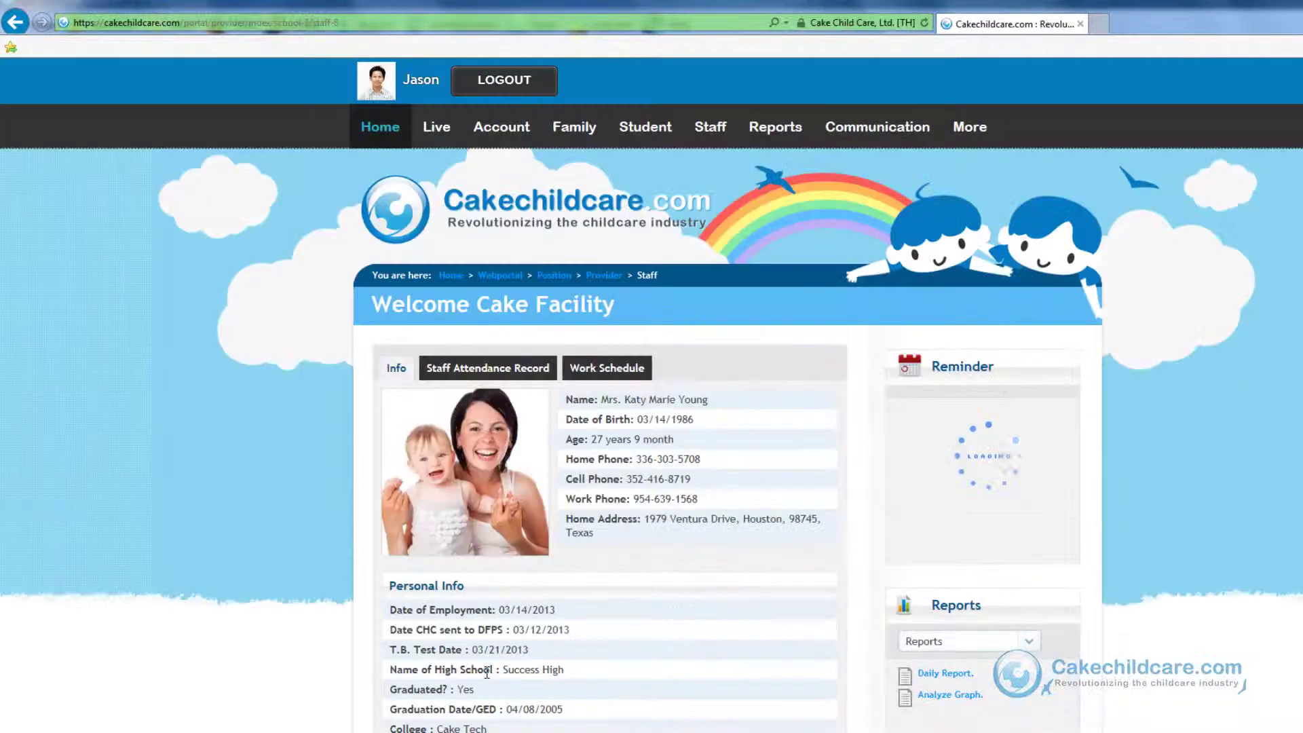
{"action": "scroll", "coordinate": [658, 654], "scroll_direction": "down", "scroll_amount": 2}
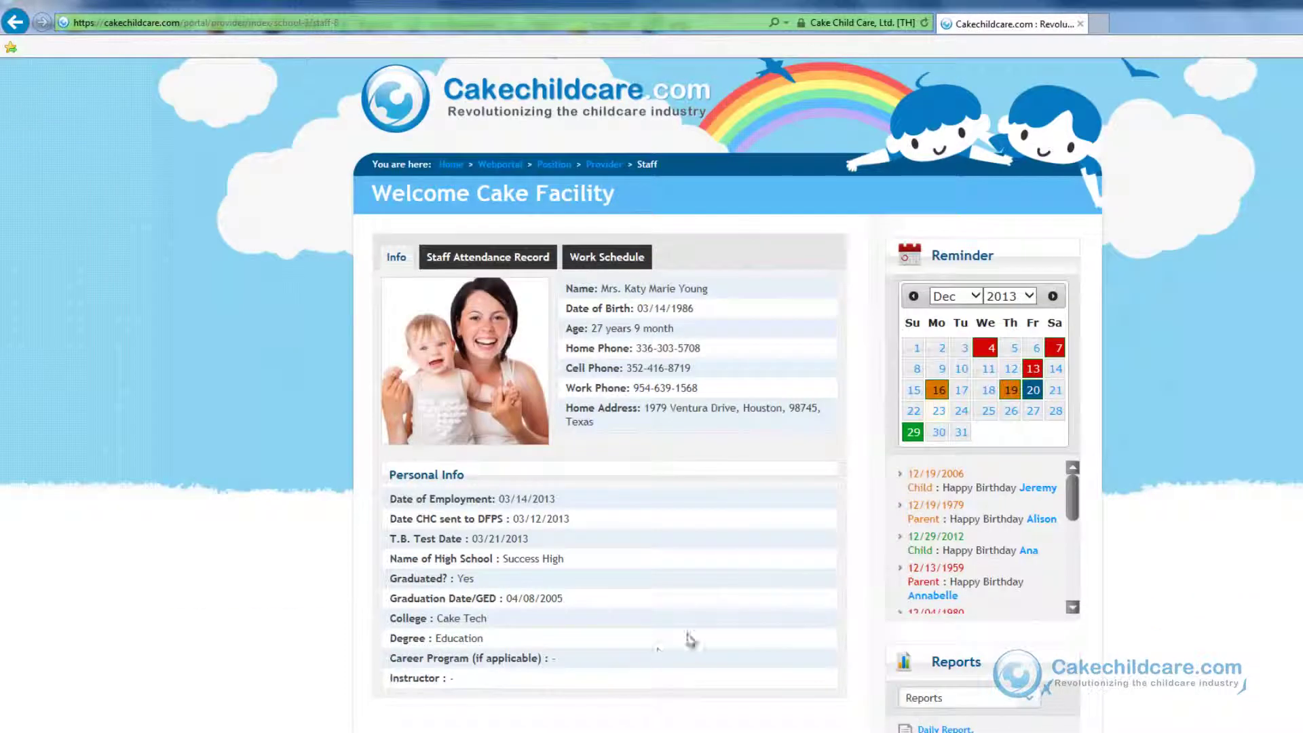
Review her Staff Attendance Record and her 12:00 PM–06:00 PM weekday work schedule.
{"action": "left_click", "coordinate": [534, 261]}
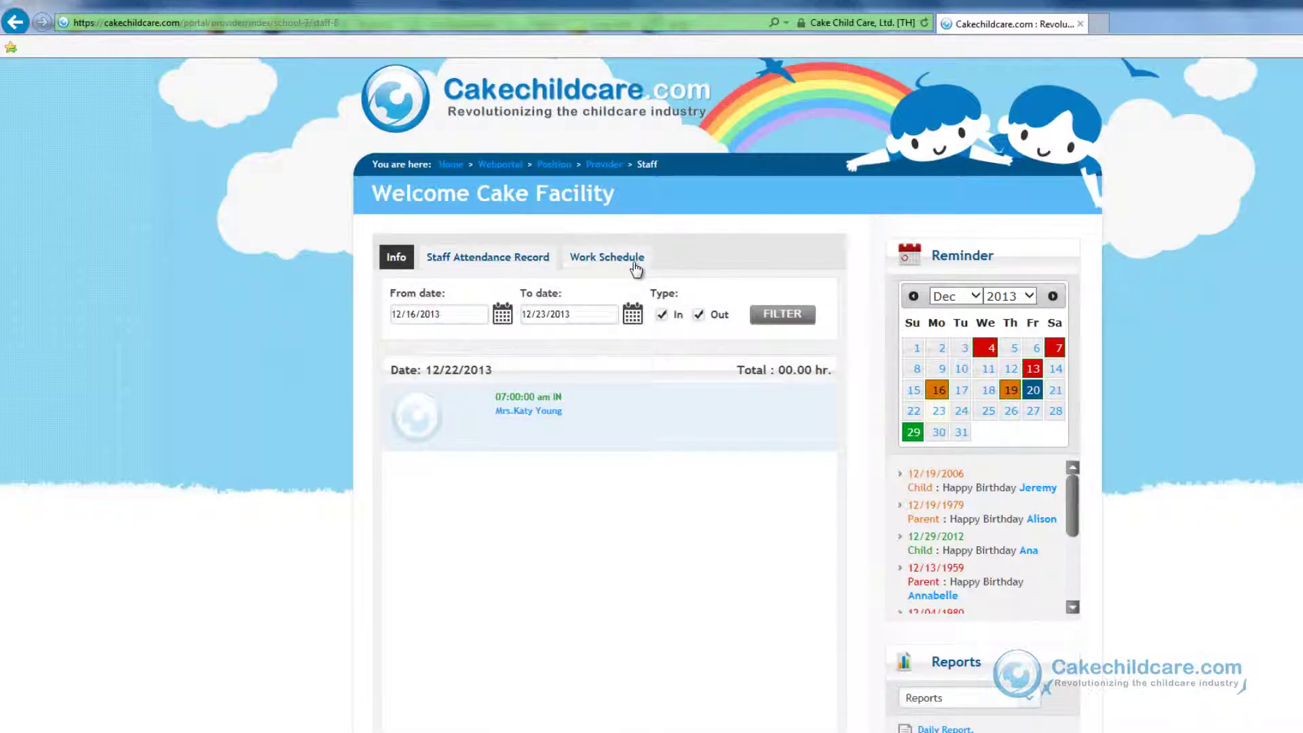
{"action": "left_click", "coordinate": [636, 270]}
{"action": "scroll", "coordinate": [631, 272], "scroll_direction": "up", "scroll_amount": 2}
{"action": "mouse_move", "coordinate": [761, 139]}
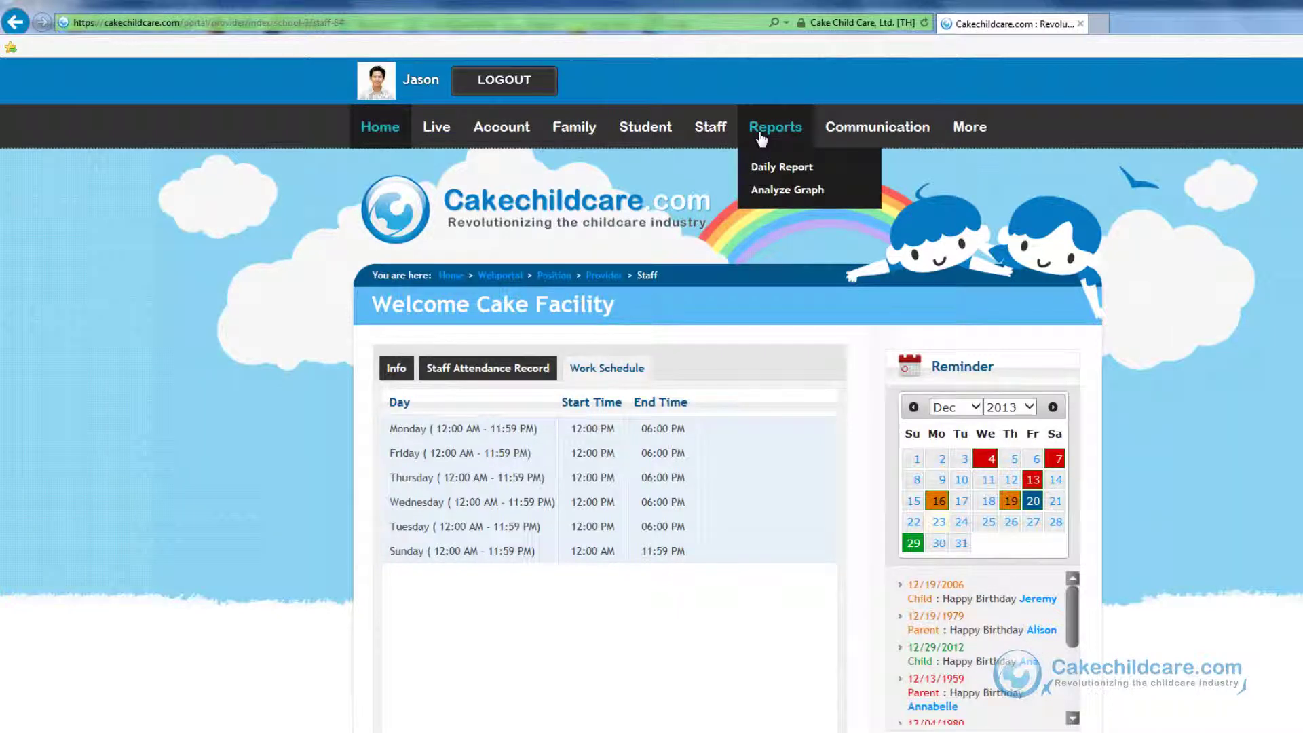
Open the Daily Report for 12/16/2013–12/23/2013 and the Cake Desktop Member dropdown.
{"action": "left_click", "coordinate": [767, 166]}
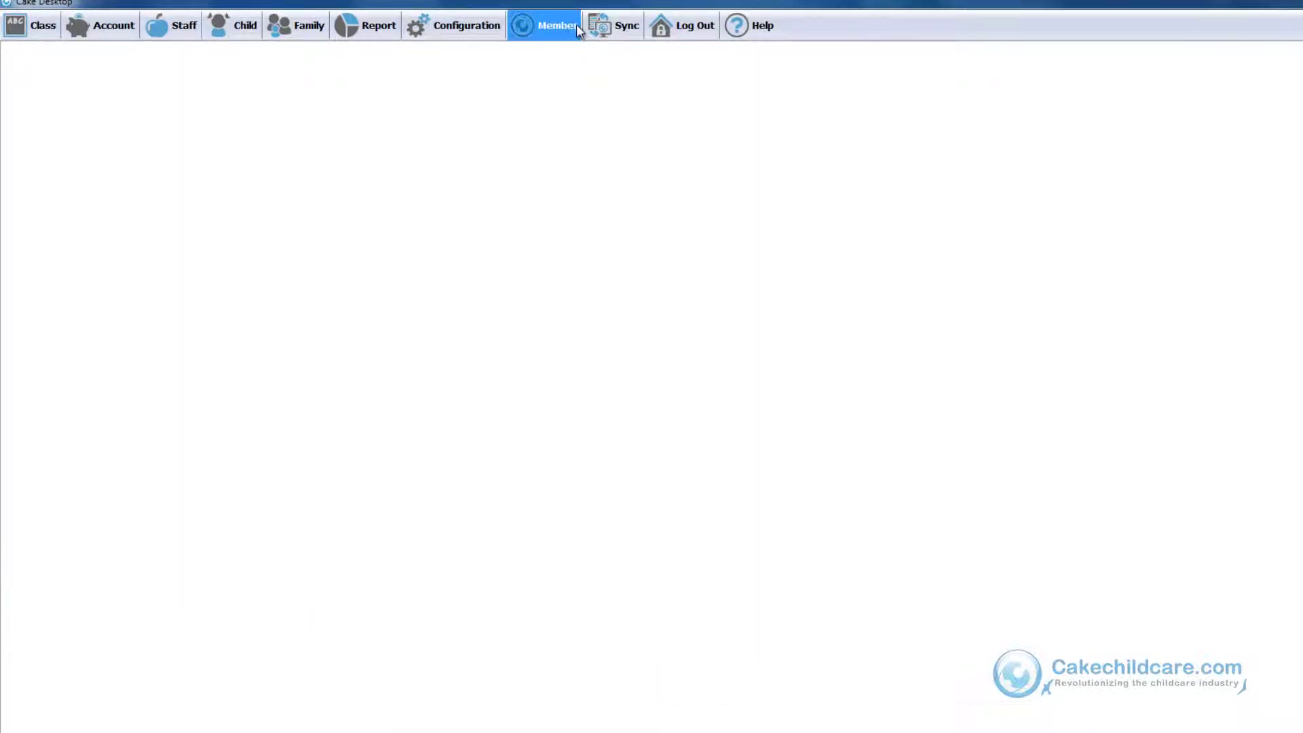
{"action": "left_click", "coordinate": [578, 25]}
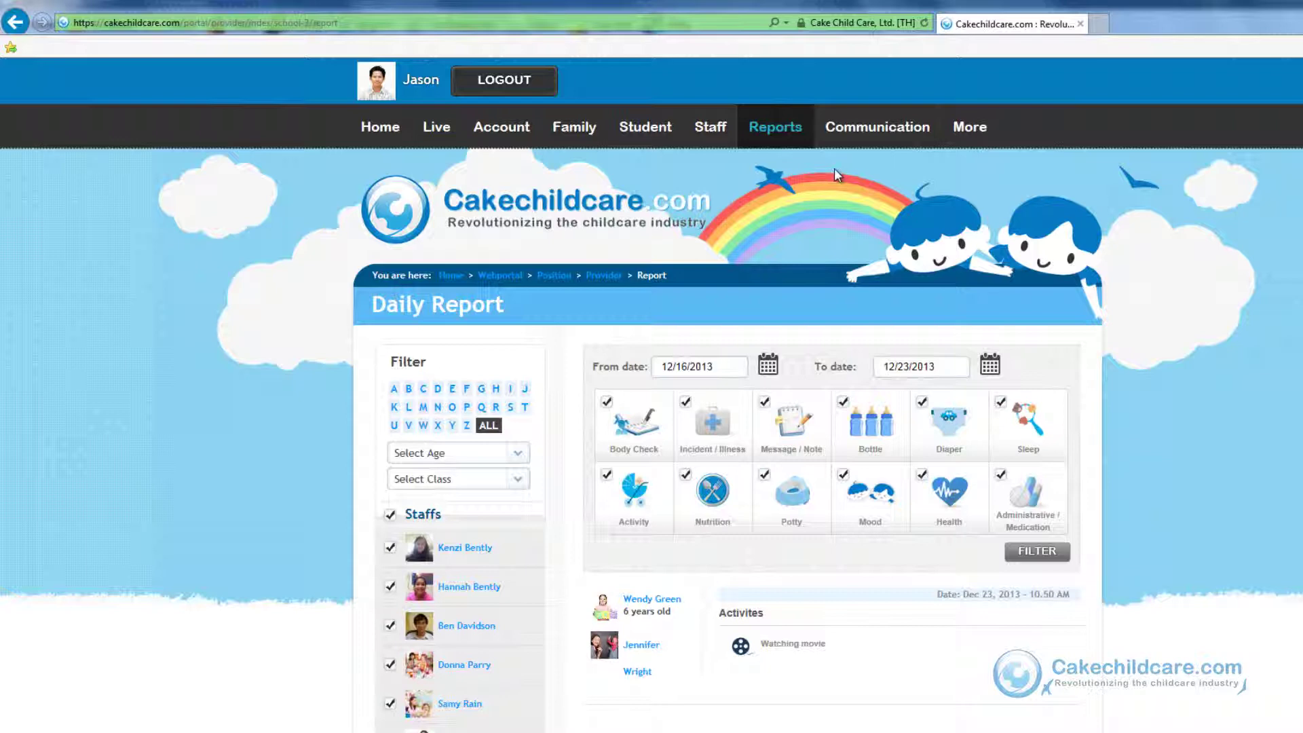
Toggle the staff and student filters back to all selected, leaving the start date unchanged.
{"action": "scroll", "coordinate": [1273, 401], "scroll_direction": "down", "scroll_amount": 3}
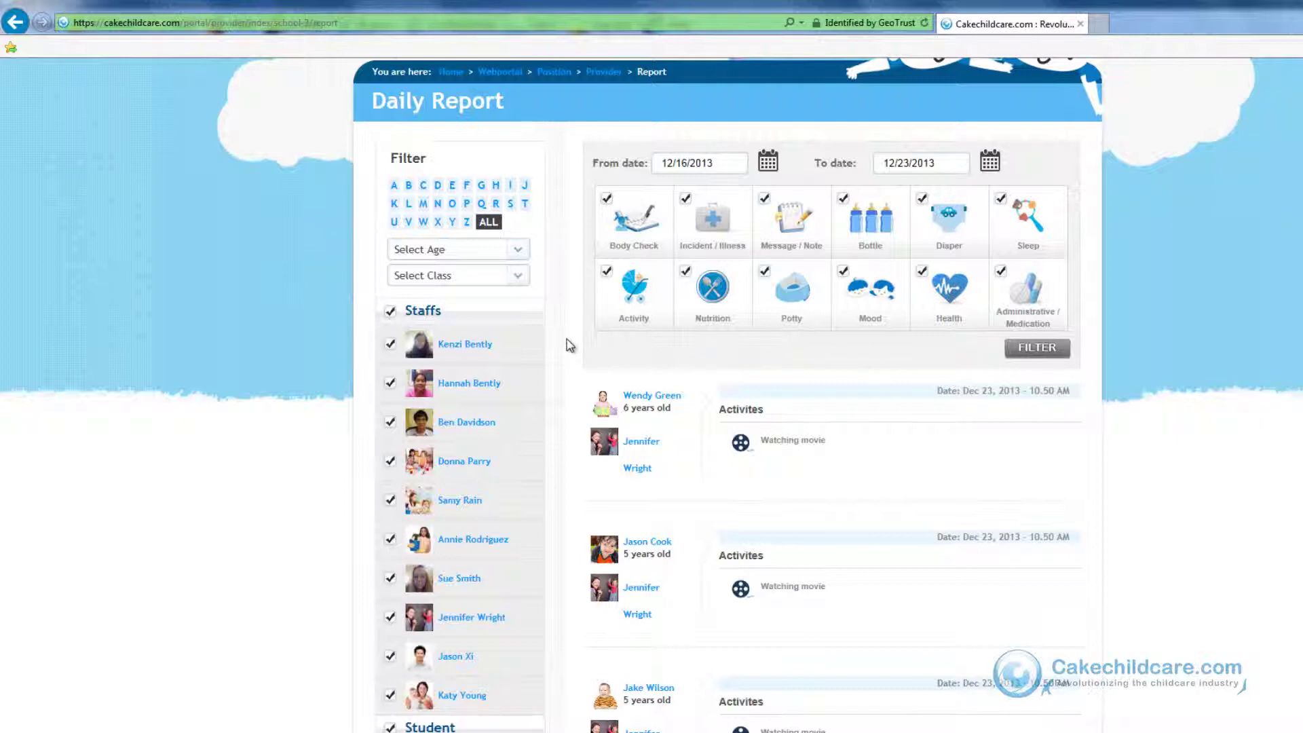
{"action": "scroll", "coordinate": [568, 339], "scroll_direction": "down", "scroll_amount": 2}
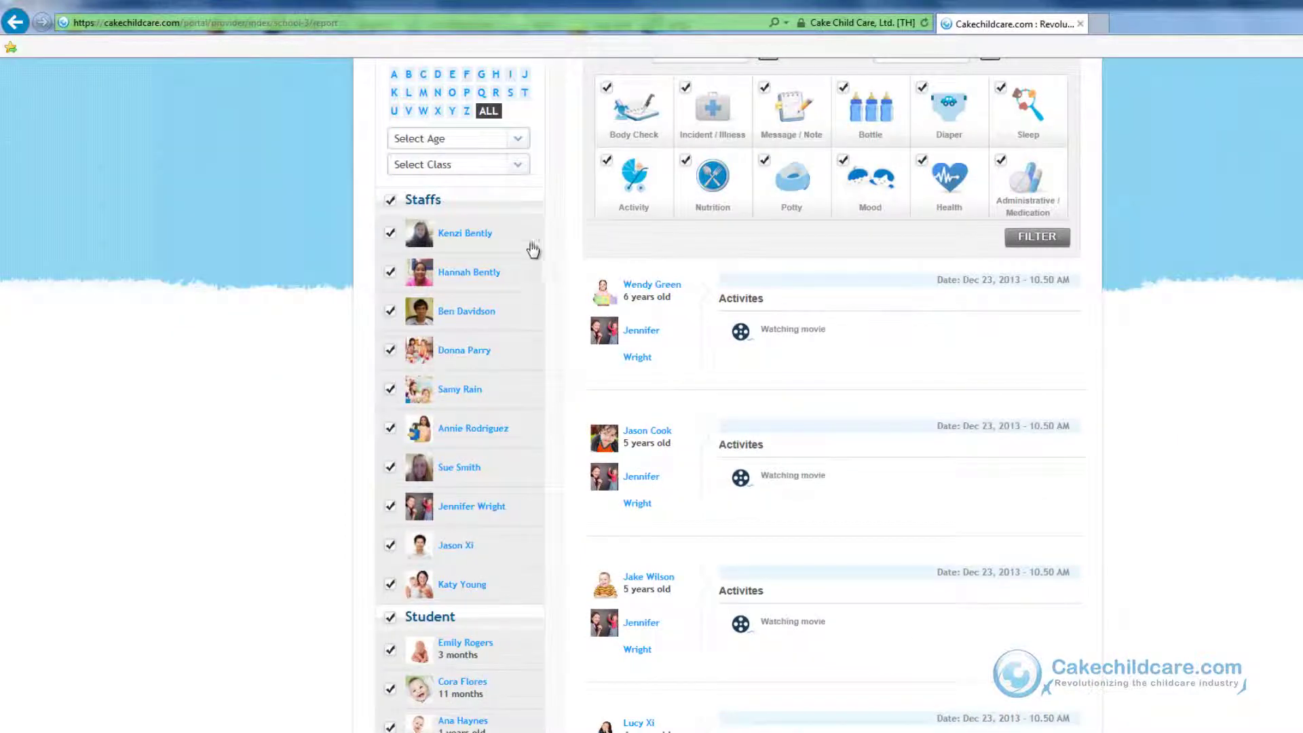
{"action": "left_click", "coordinate": [516, 213]}
{"action": "left_click", "coordinate": [391, 508]}
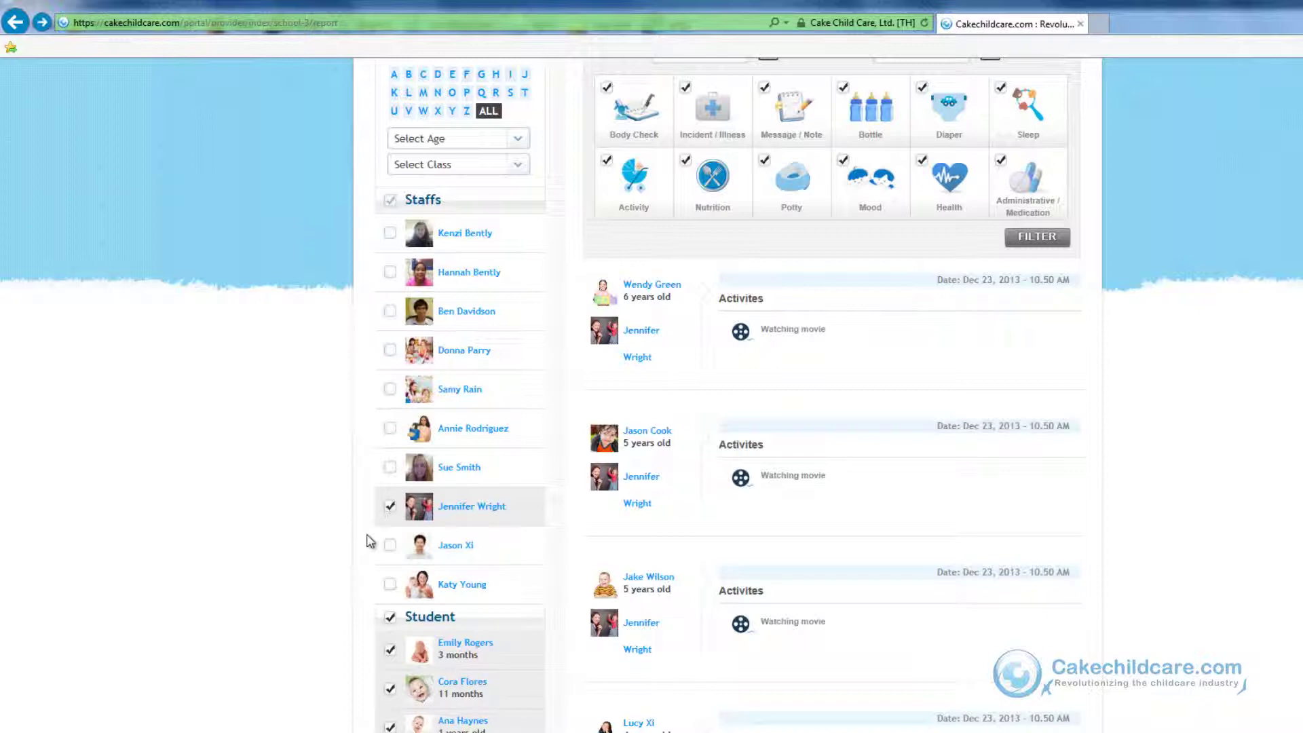
{"action": "scroll", "coordinate": [316, 542], "scroll_direction": "down", "scroll_amount": 2}
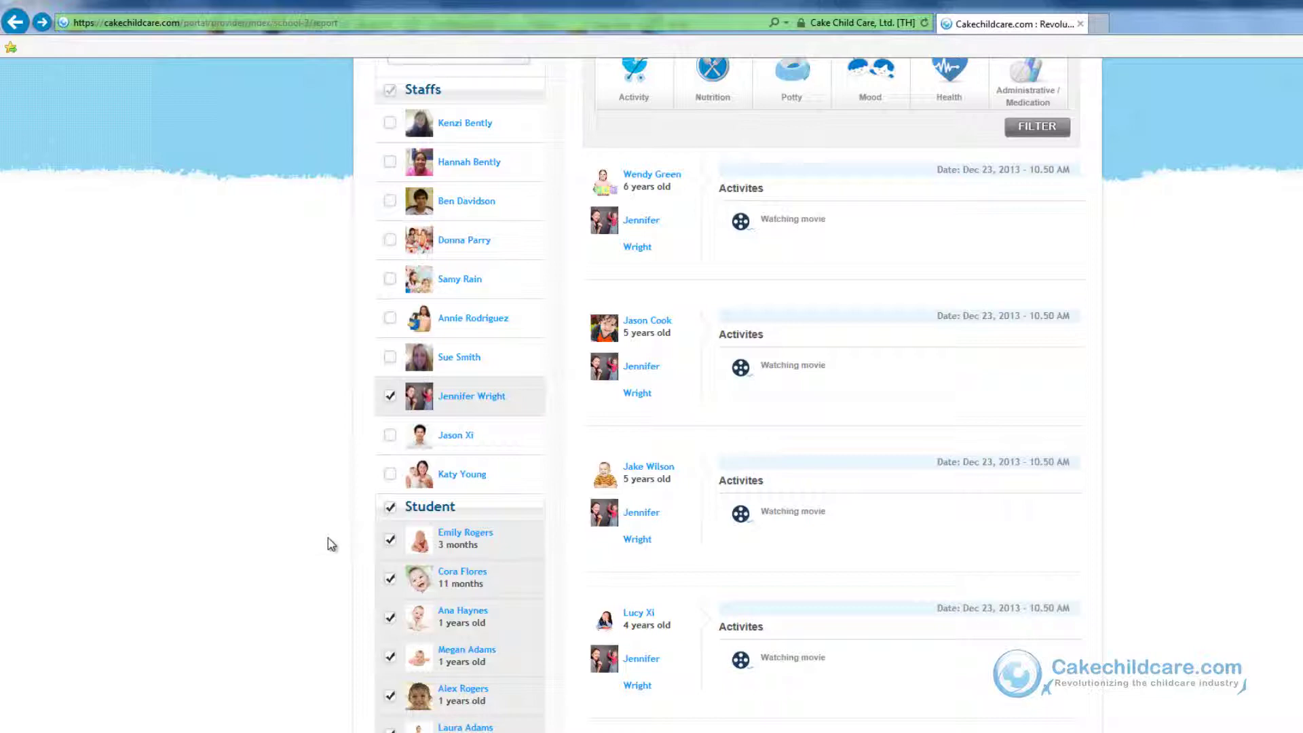
{"action": "left_click", "coordinate": [409, 512]}
{"action": "left_click", "coordinate": [409, 512]}
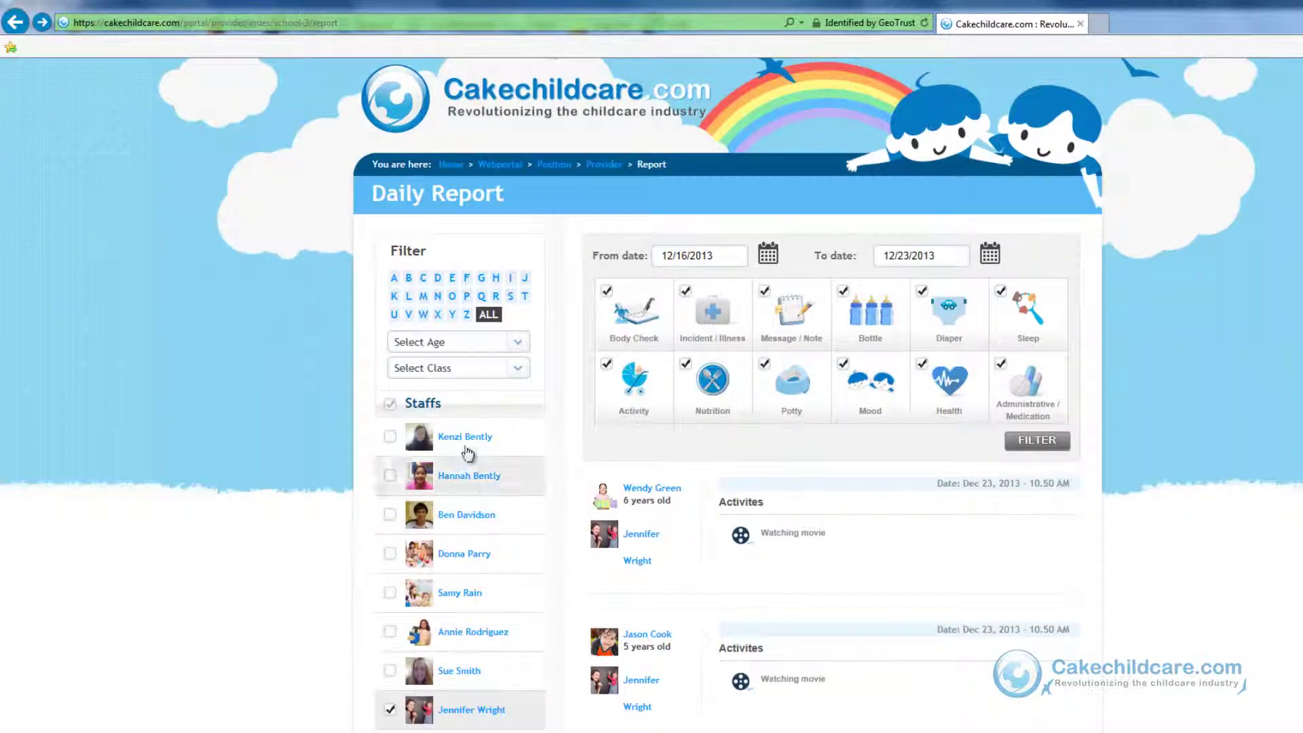
{"action": "left_click", "coordinate": [434, 402]}
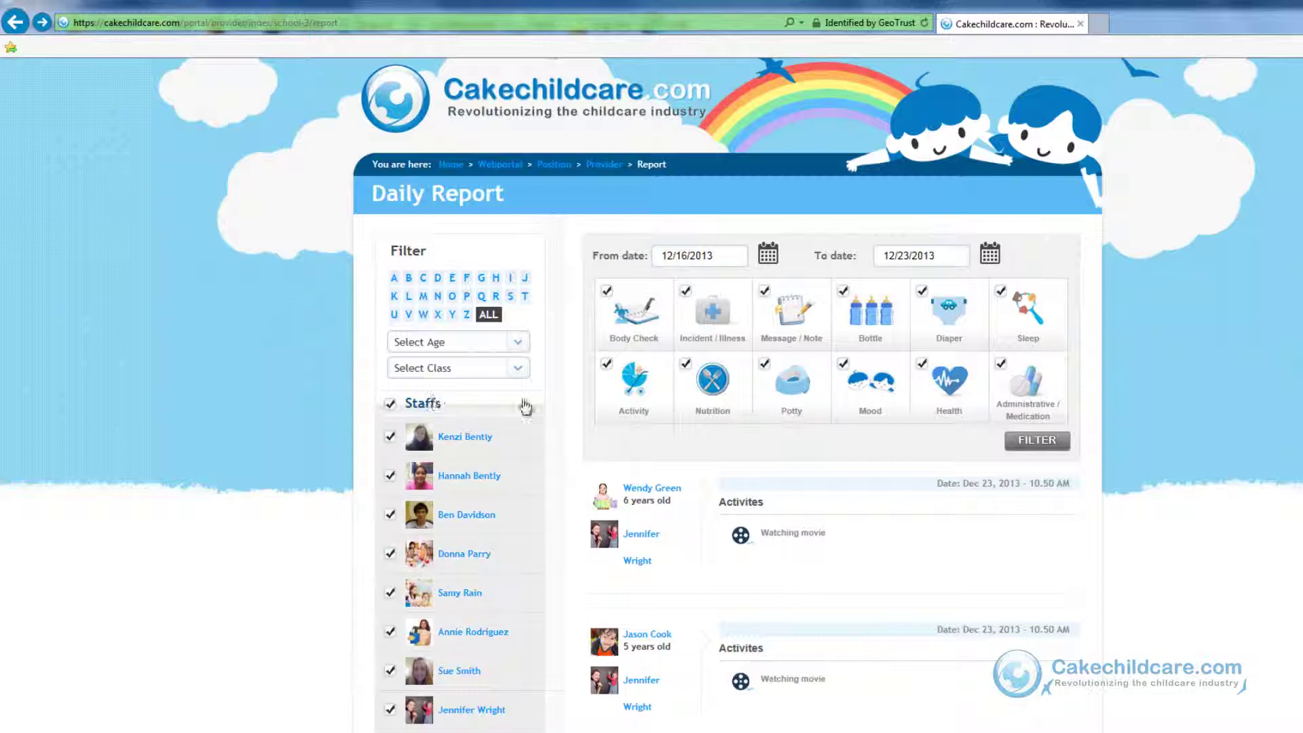
{"action": "left_click", "coordinate": [771, 258]}
{"action": "left_click", "coordinate": [663, 290]}
{"action": "left_click", "coordinate": [664, 291]}
{"action": "left_click", "coordinate": [782, 224]}
{"action": "scroll", "coordinate": [803, 435], "scroll_direction": "up", "scroll_amount": 2}
Exclude Message/Note, Sleep and Wet diaper entries from the Daily Report.
{"action": "left_click", "coordinate": [803, 435]}
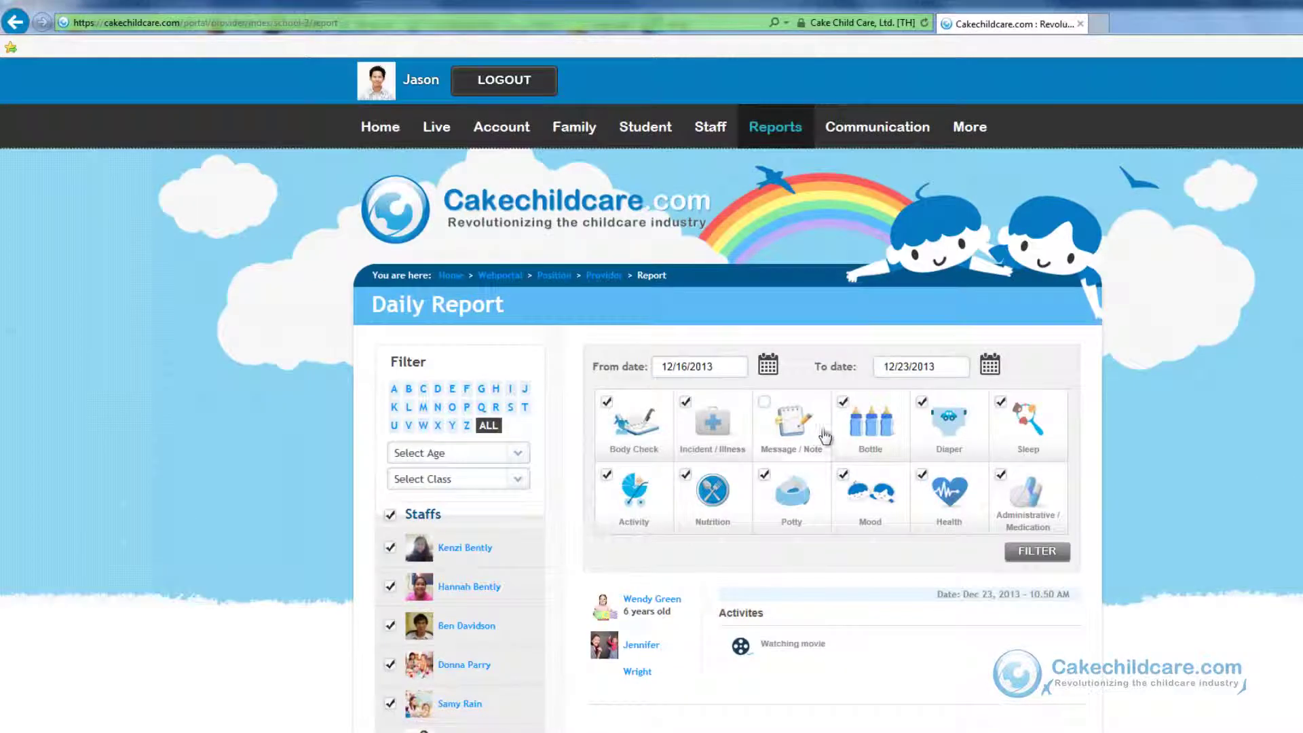
{"action": "left_click", "coordinate": [1021, 437]}
{"action": "left_click", "coordinate": [964, 442]}
{"action": "scroll", "coordinate": [933, 465], "scroll_direction": "down", "scroll_amount": 2}
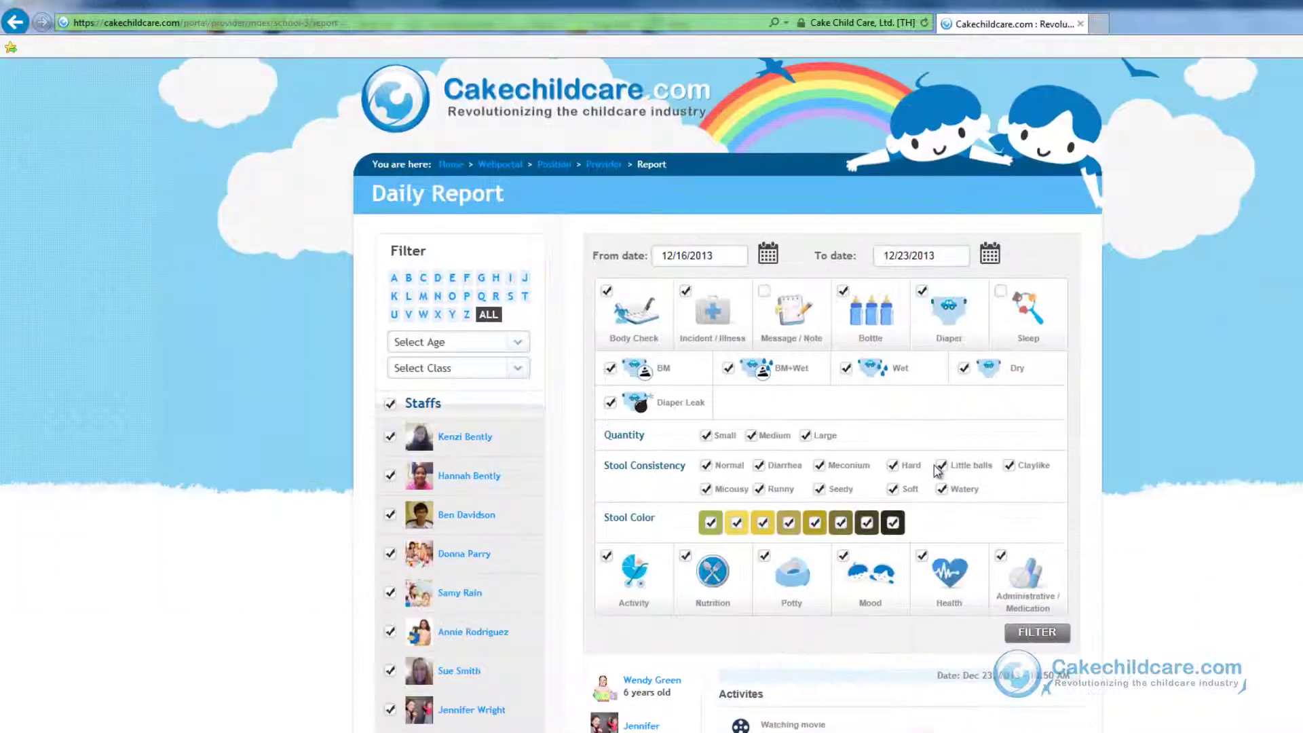
{"action": "left_click", "coordinate": [875, 375]}
Expand the Health, Activity and Nutrition option panels.
{"action": "left_click", "coordinate": [948, 574]}
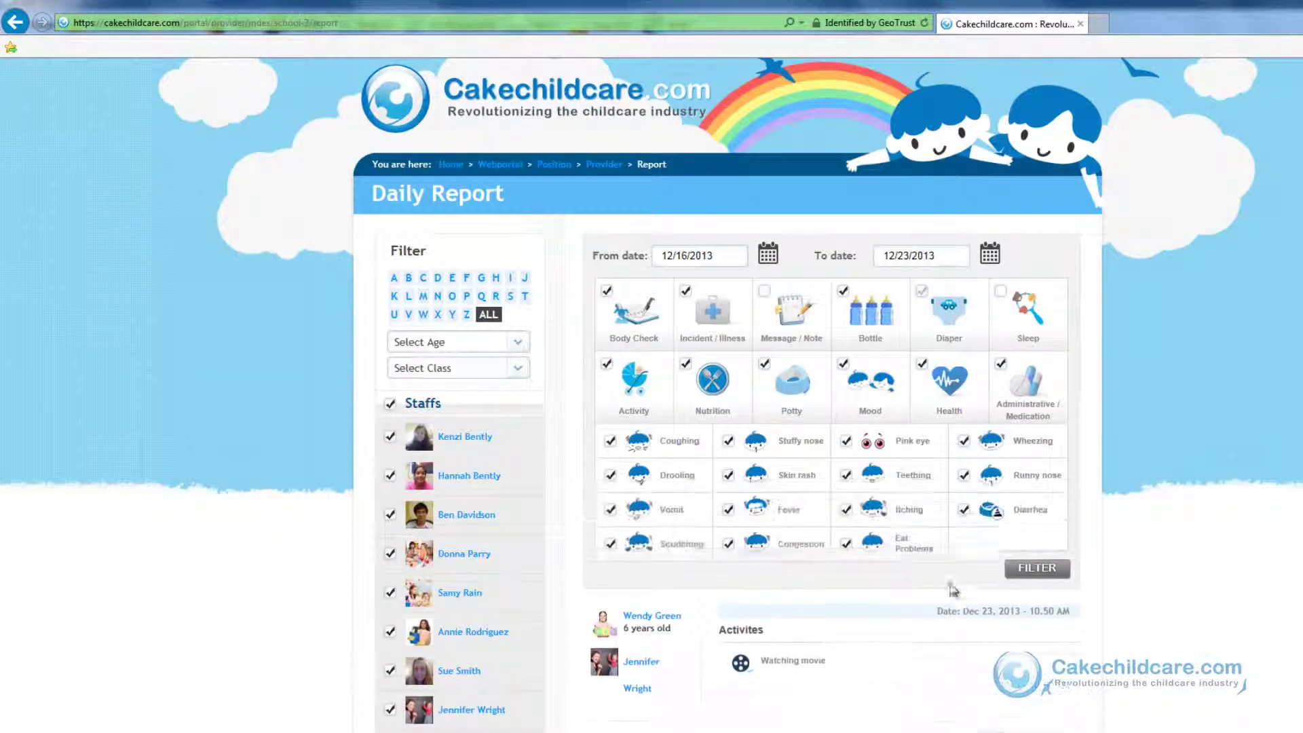
{"action": "left_click", "coordinate": [654, 387]}
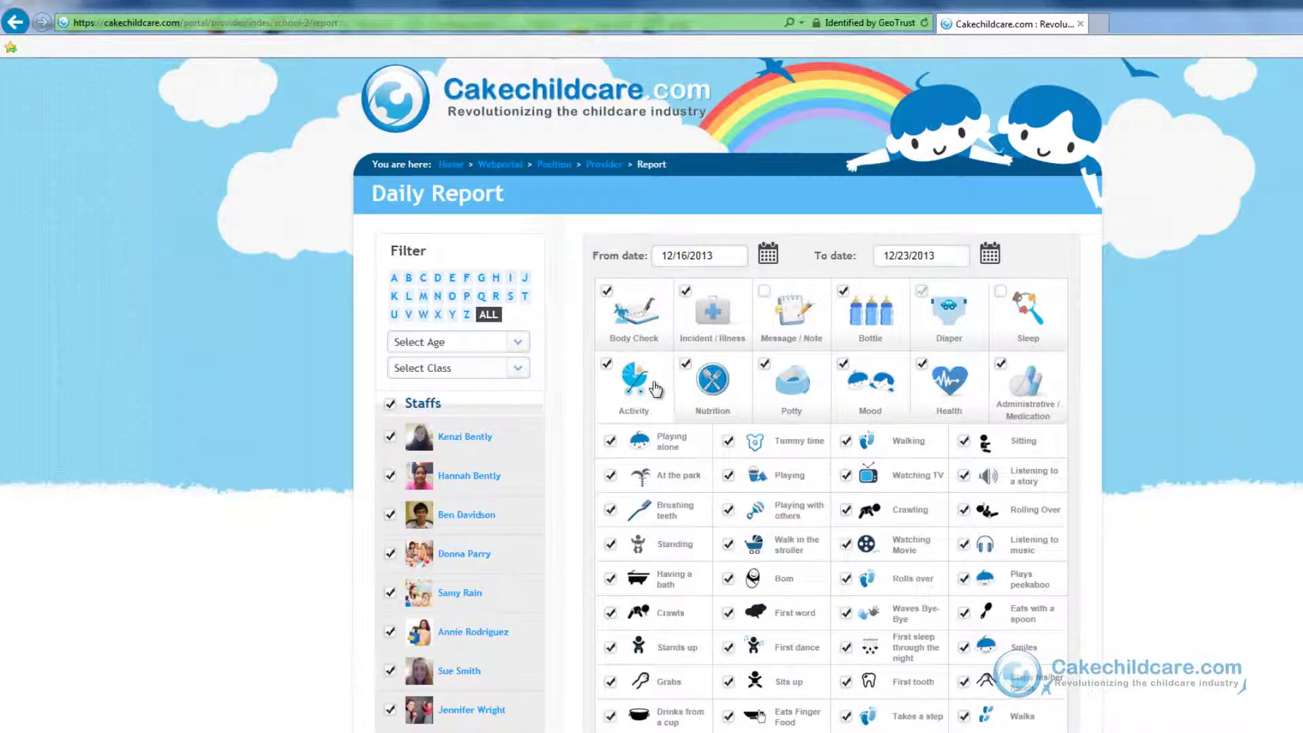
{"action": "left_click", "coordinate": [728, 386]}
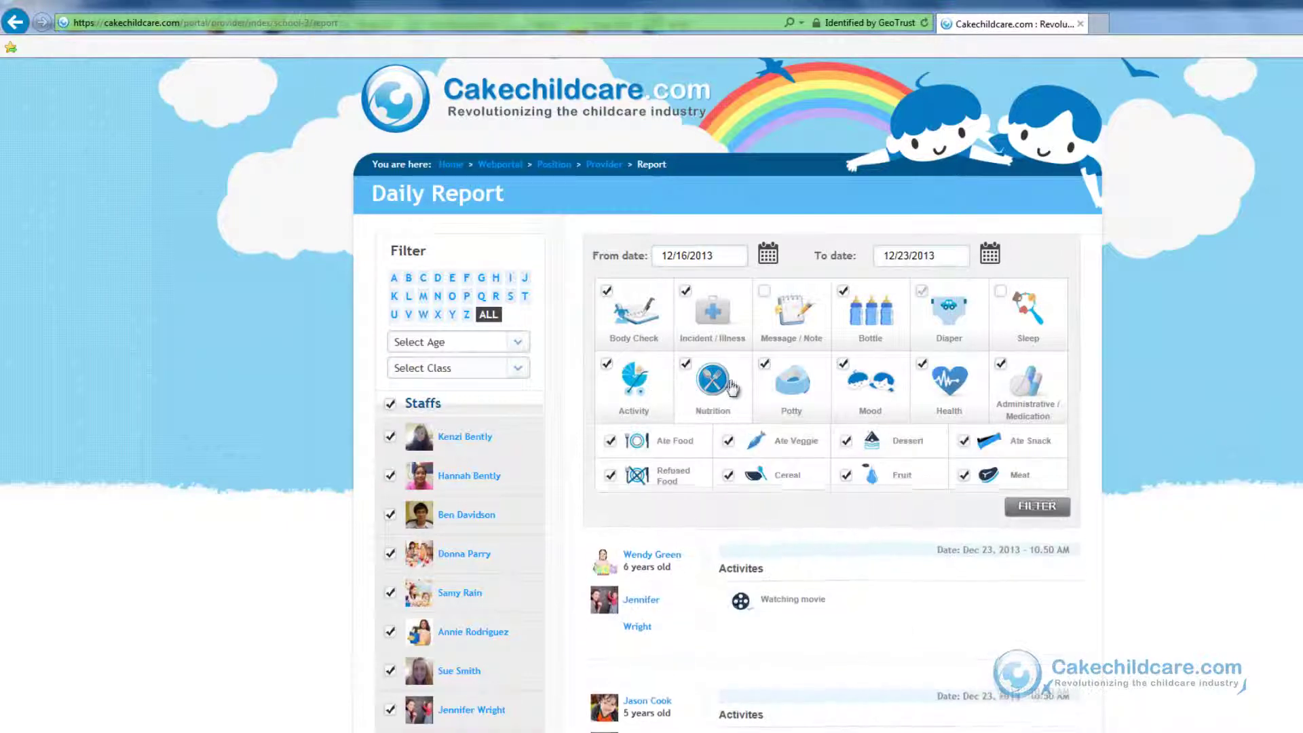
{"action": "scroll", "coordinate": [979, 407], "scroll_direction": "up", "scroll_amount": 2}
Open Reports > Analyze Graph and plot 09/16/2013 to 09/20/2013.
{"action": "mouse_move", "coordinate": [784, 133]}
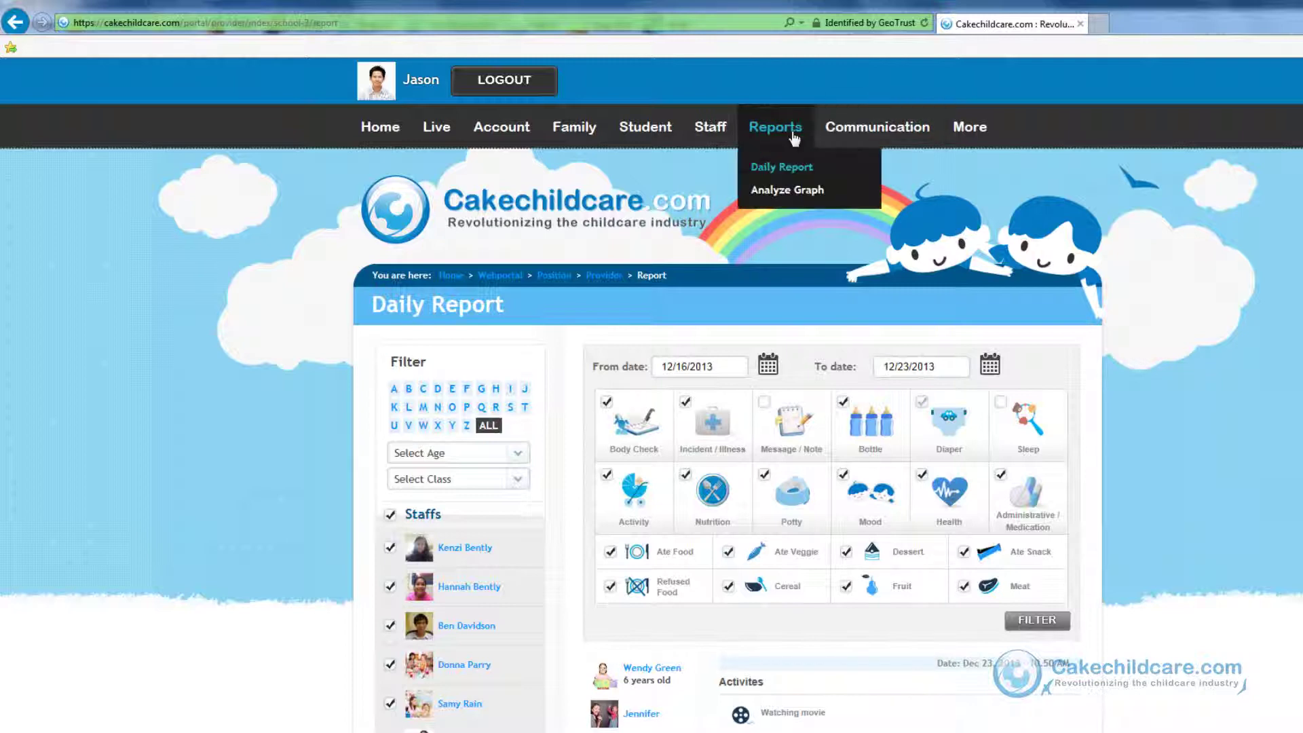
{"action": "left_click", "coordinate": [773, 186]}
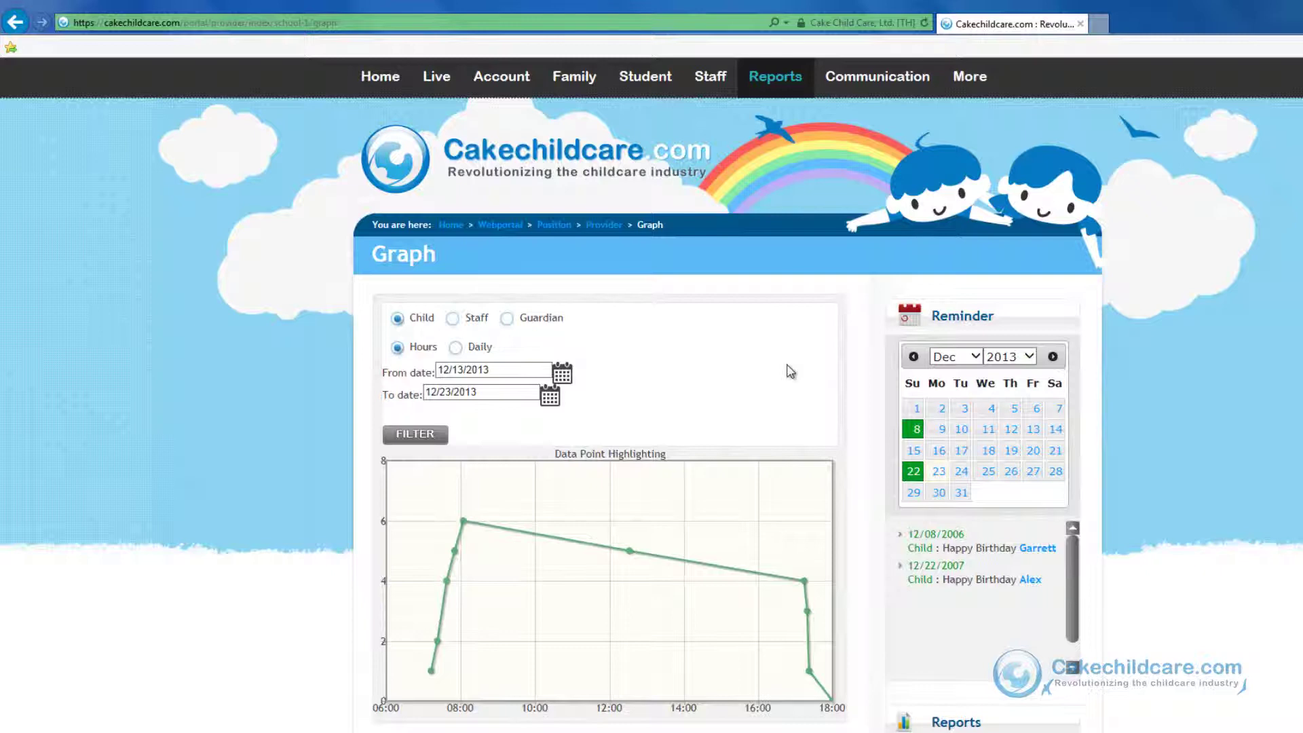
{"action": "left_click", "coordinate": [536, 369]}
{"action": "left_click", "coordinate": [452, 396]}
{"action": "left_click", "coordinate": [452, 396]}
{"action": "left_click", "coordinate": [452, 396]}
{"action": "left_click", "coordinate": [481, 489]}
{"action": "left_click", "coordinate": [549, 392]}
{"action": "left_click", "coordinate": [441, 418]}
{"action": "left_click", "coordinate": [440, 418]}
{"action": "left_click", "coordinate": [440, 418]}
{"action": "left_click", "coordinate": [577, 510]}
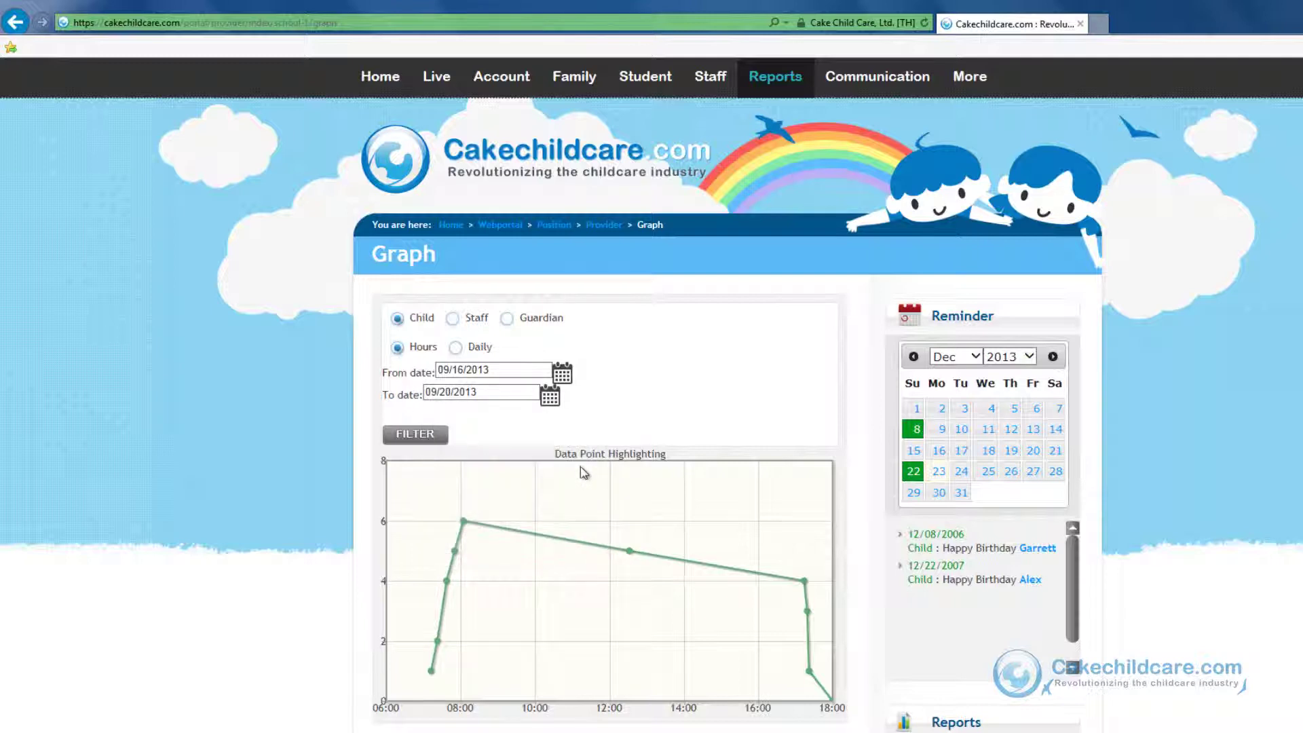
{"action": "left_click", "coordinate": [447, 440]}
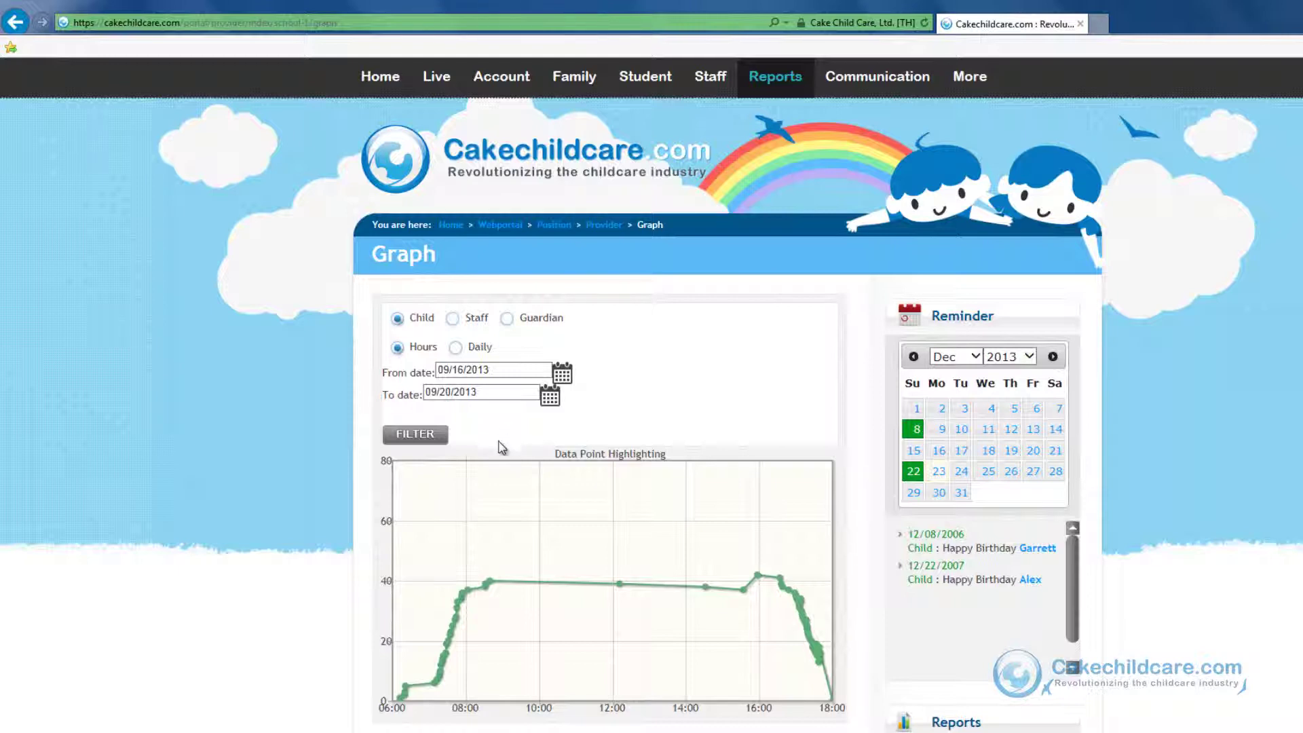
Switch the graph to Daily and plot 05/07/2013 to 12/25/2013.
{"action": "mouse_move", "coordinate": [454, 625]}
{"action": "left_click", "coordinate": [456, 348]}
{"action": "left_click", "coordinate": [562, 373]}
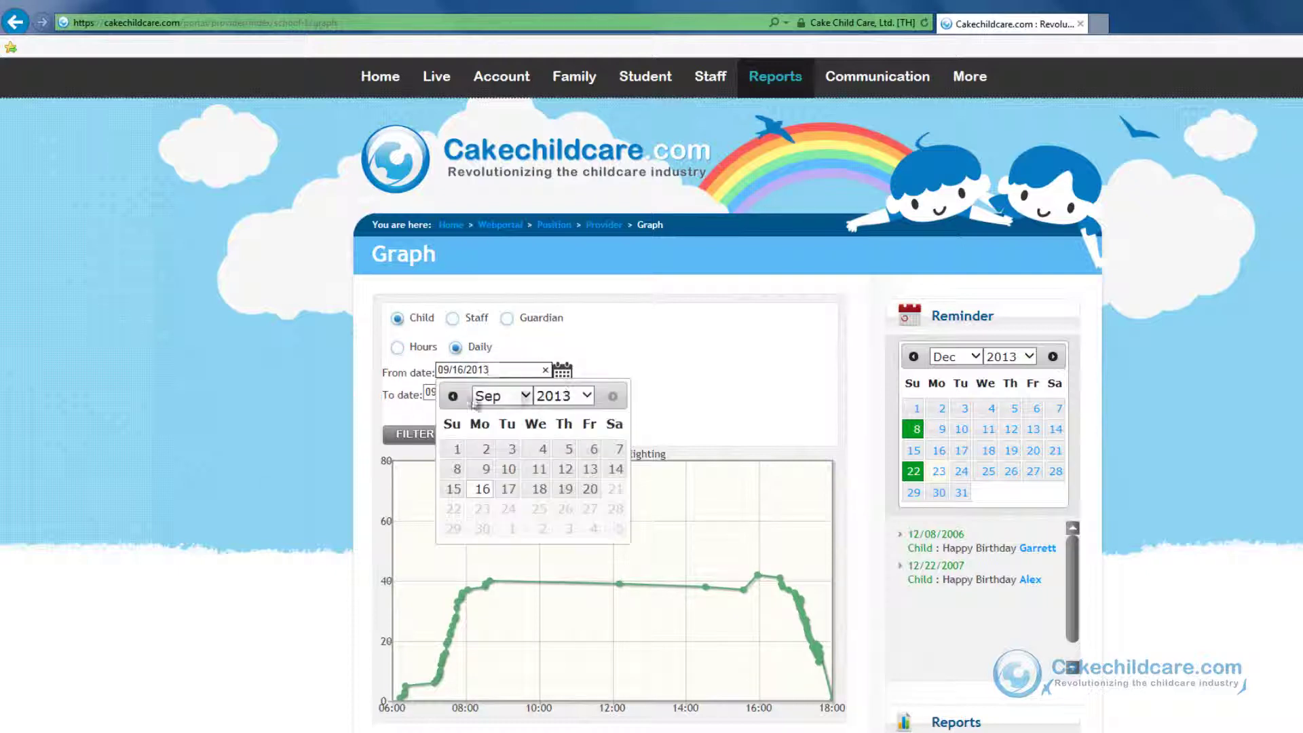
{"action": "left_click", "coordinate": [453, 397]}
{"action": "left_click", "coordinate": [453, 397]}
{"action": "left_click", "coordinate": [452, 396]}
{"action": "left_click", "coordinate": [453, 397]}
{"action": "left_click", "coordinate": [509, 468]}
{"action": "left_click", "coordinate": [550, 394]}
{"action": "left_click", "coordinate": [601, 419]}
{"action": "left_click", "coordinate": [600, 418]}
{"action": "left_click", "coordinate": [600, 418]}
{"action": "left_click", "coordinate": [534, 530]}
{"action": "left_click", "coordinate": [418, 438]}
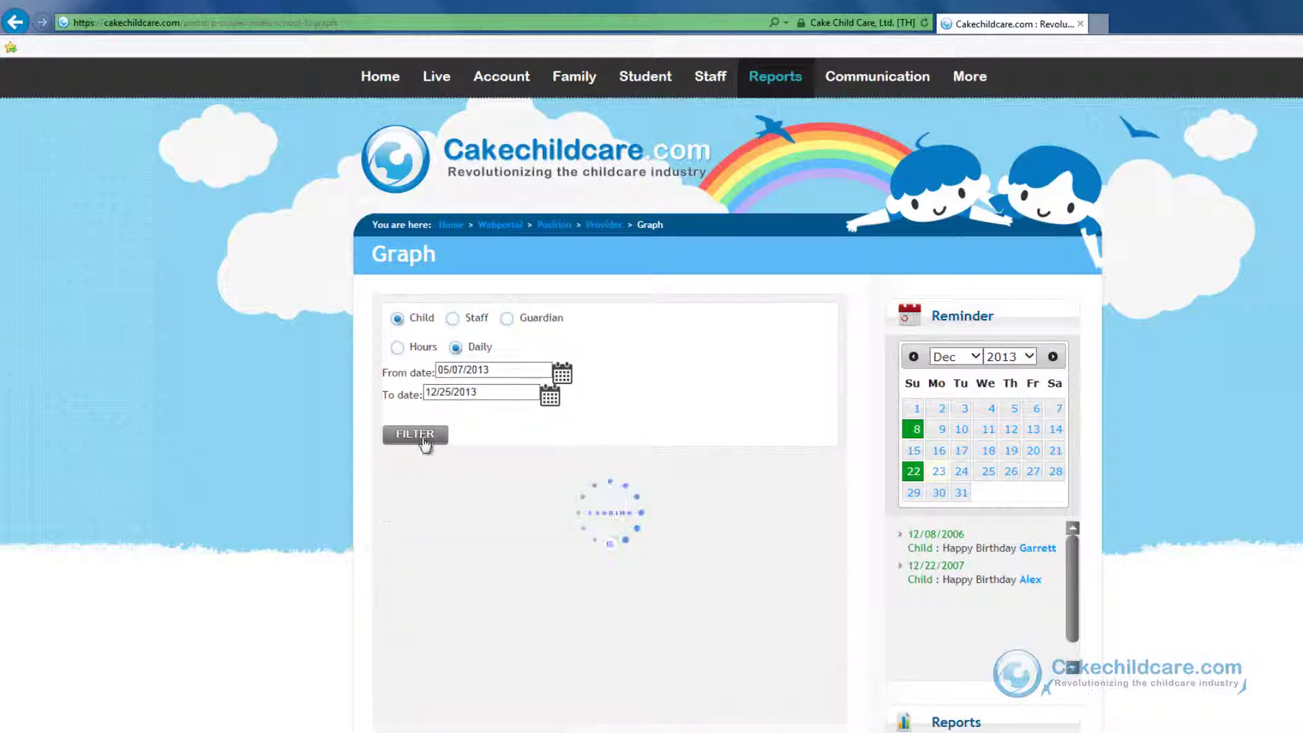
{"action": "mouse_move", "coordinate": [407, 541]}
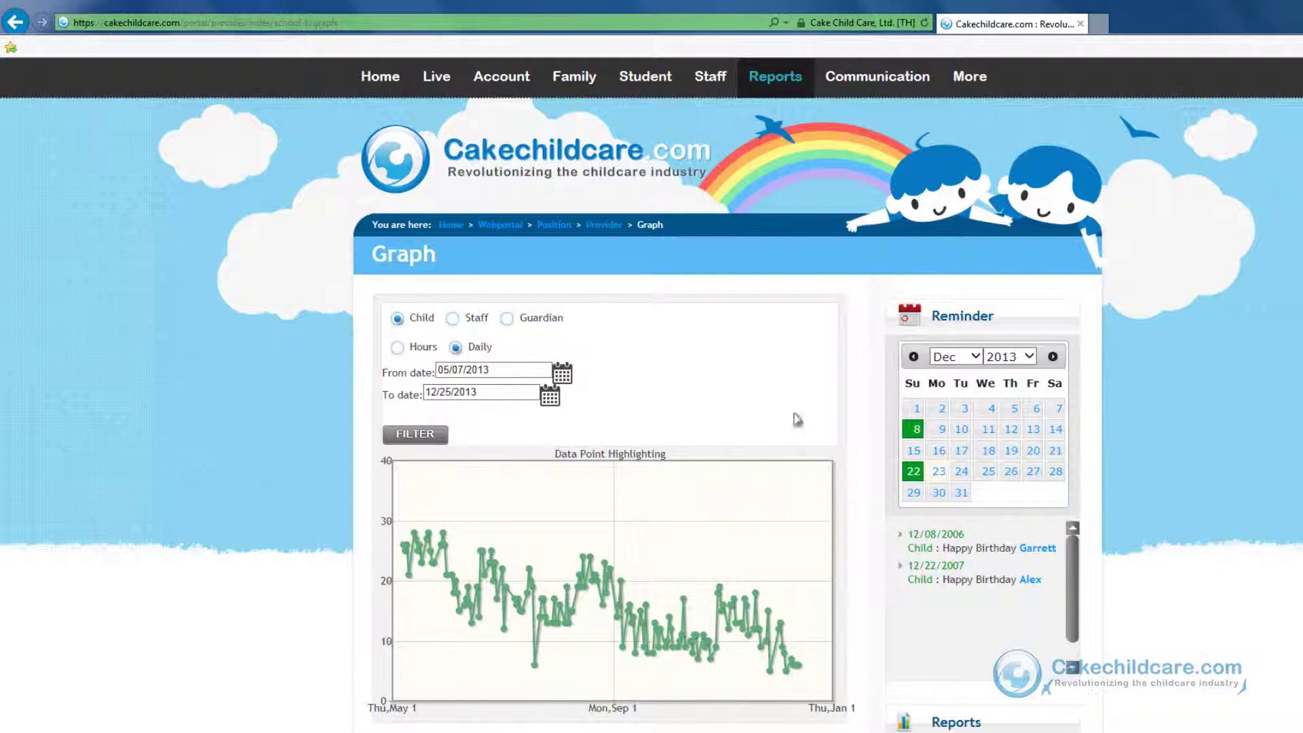
On the Communication page, add three parents, then select all contacts as email recipients.
{"action": "left_click", "coordinate": [857, 93]}
{"action": "scroll", "coordinate": [1192, 458], "scroll_direction": "down", "scroll_amount": 2}
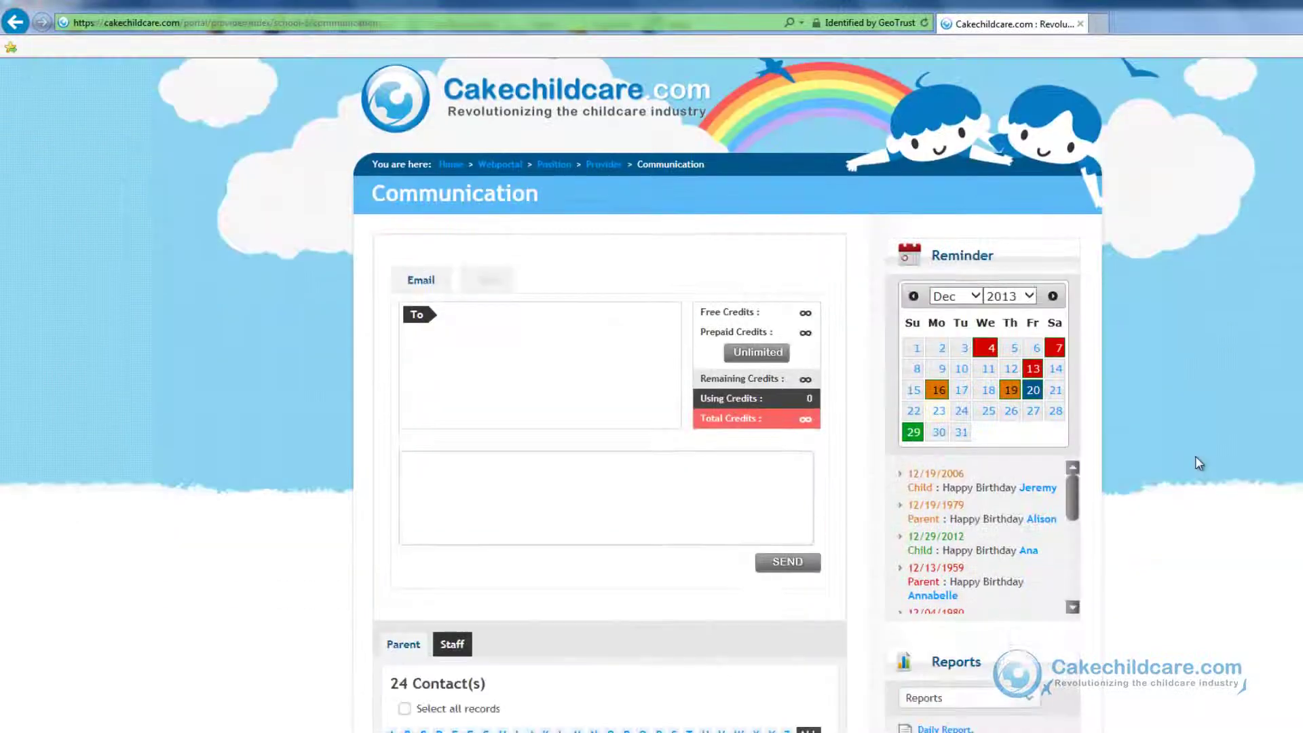
{"action": "scroll", "coordinate": [1198, 461], "scroll_direction": "down", "scroll_amount": 2}
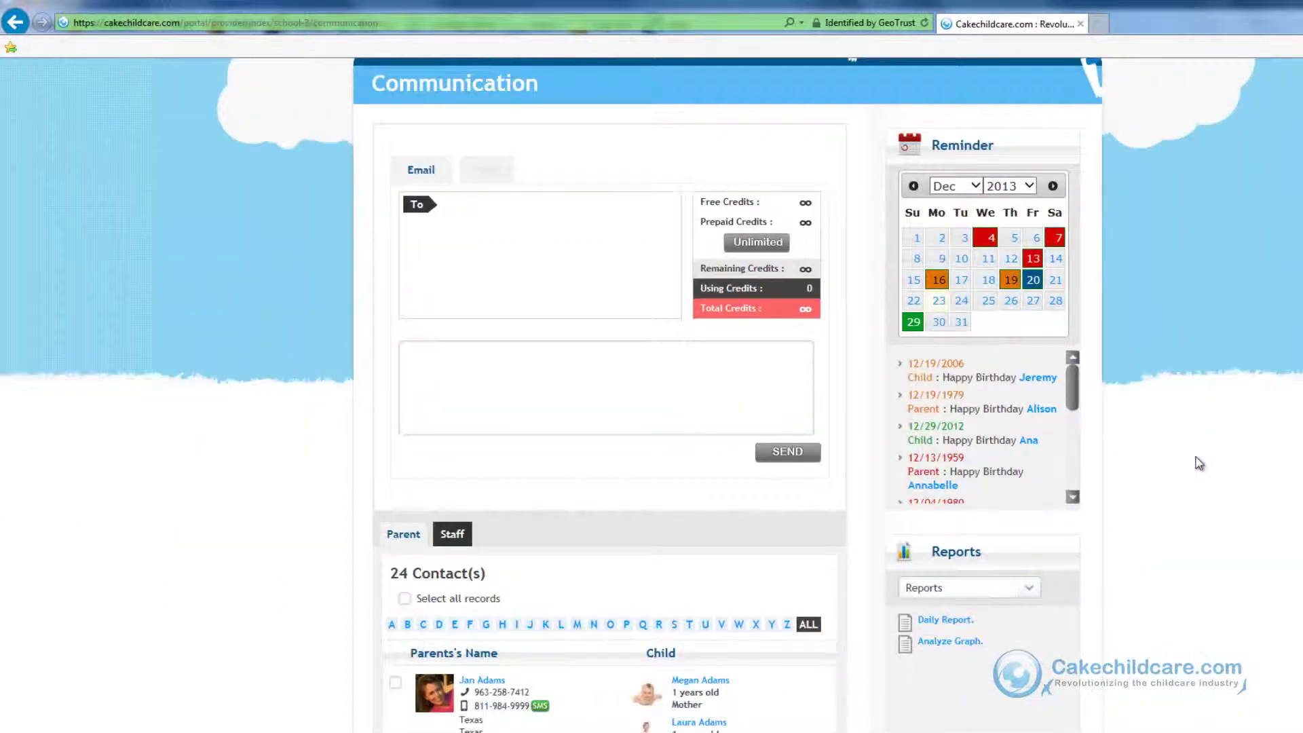
{"action": "scroll", "coordinate": [1199, 463], "scroll_direction": "down", "scroll_amount": 2}
{"action": "left_click", "coordinate": [395, 571]}
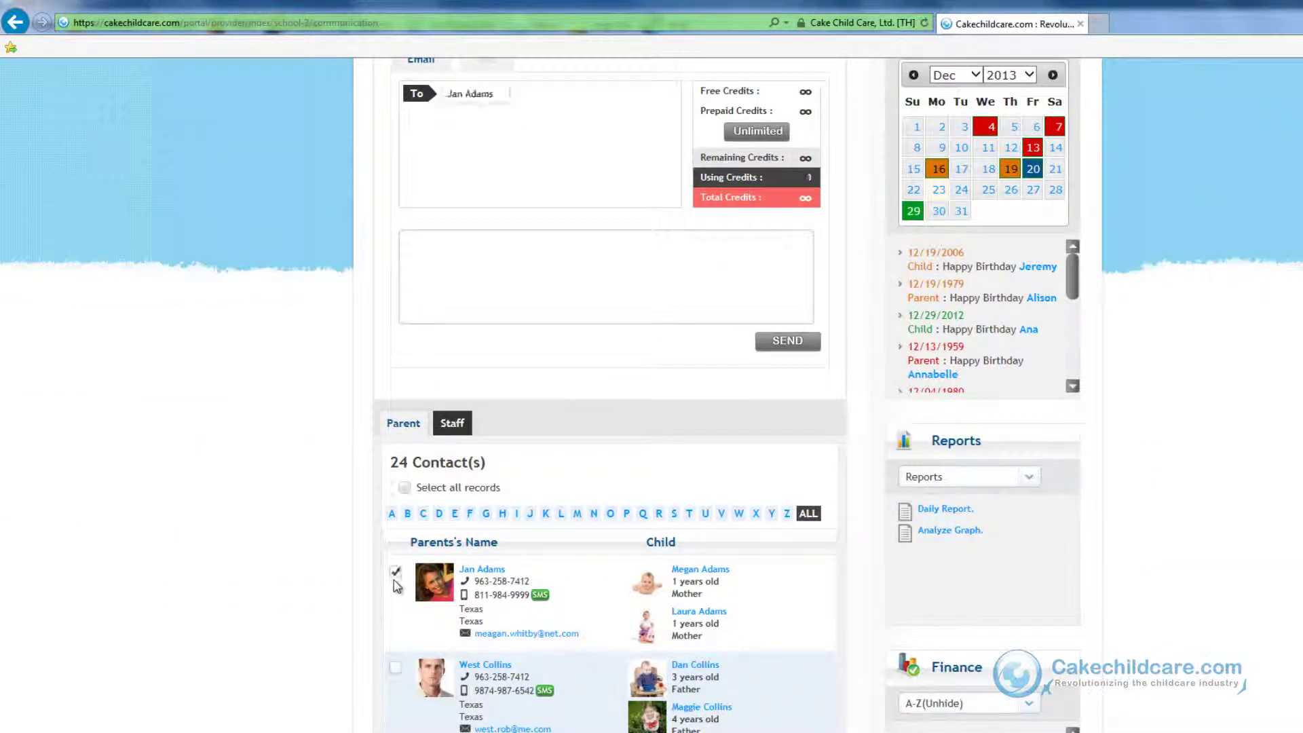
{"action": "left_click", "coordinate": [395, 667]}
{"action": "left_click", "coordinate": [395, 732]}
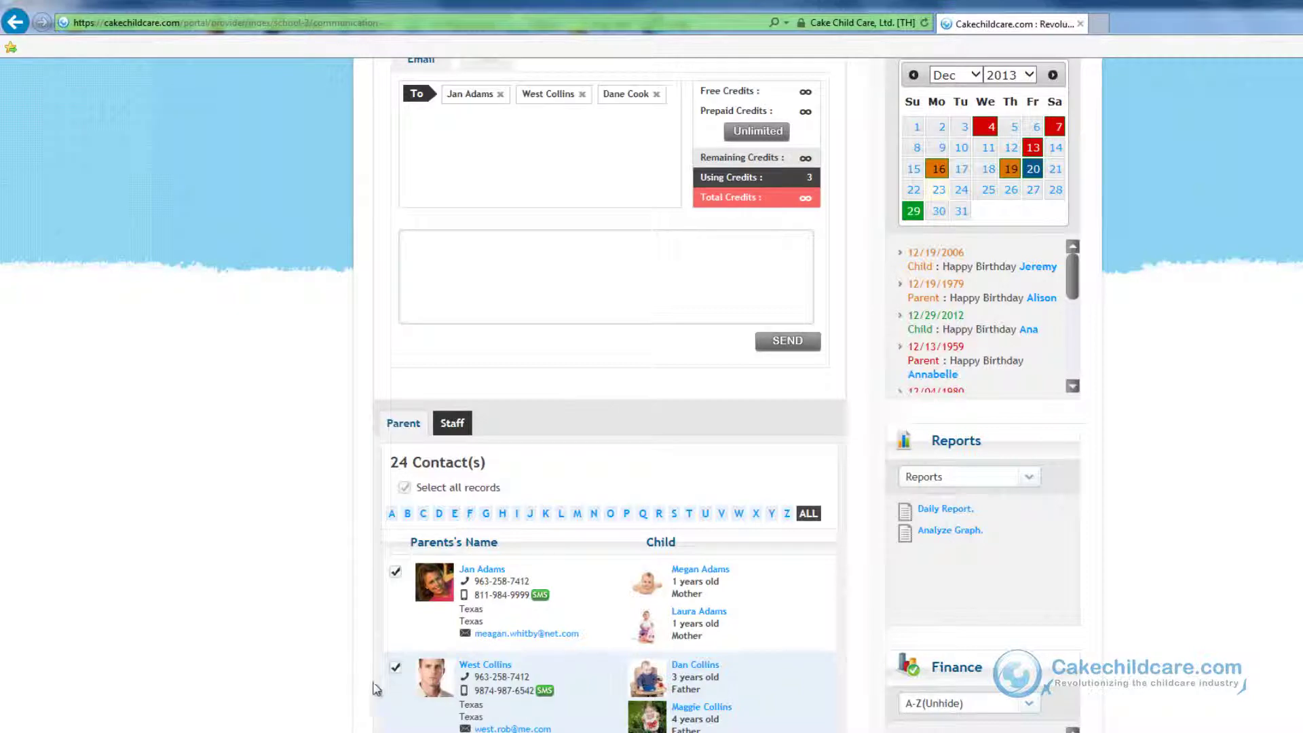
{"action": "left_click", "coordinate": [404, 488]}
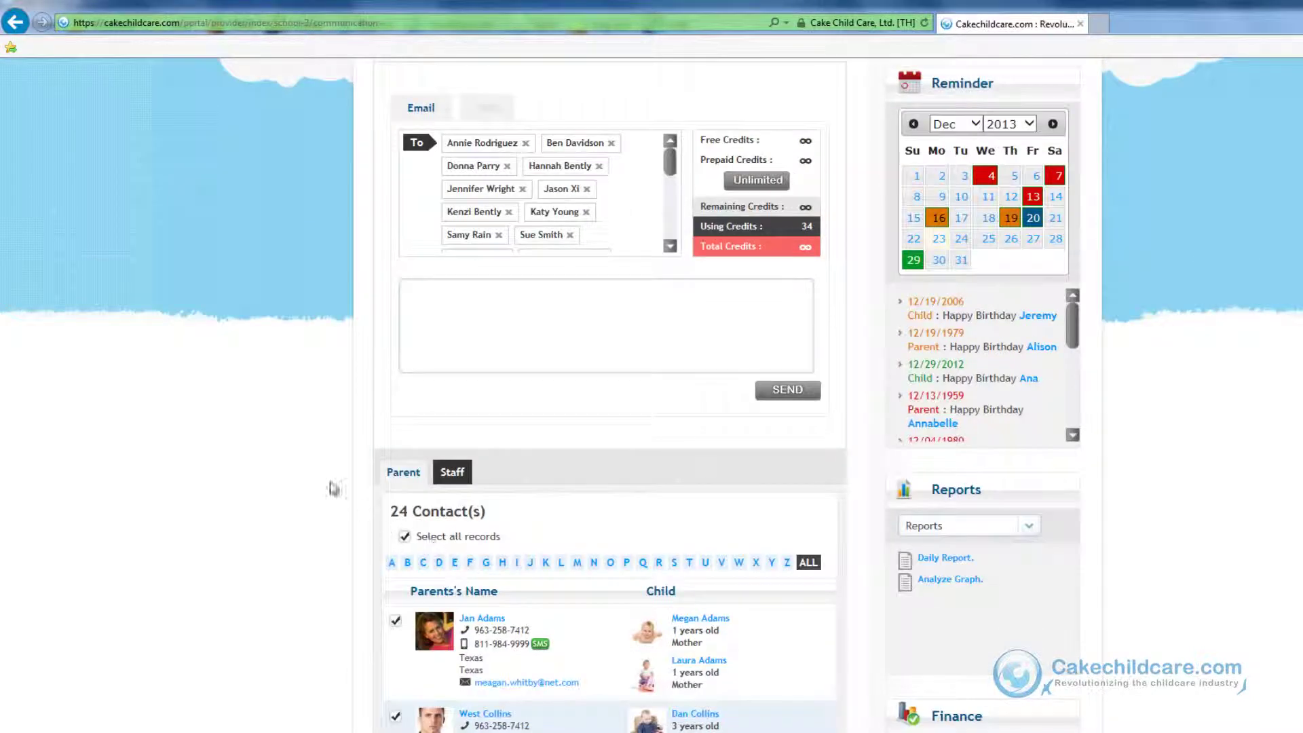
Type the message 'No school tomorrow! Bad weather' in the message box.
{"action": "scroll", "coordinate": [660, 418], "scroll_direction": "up", "scroll_amount": 2}
{"action": "left_click", "coordinate": [660, 419]}
{"action": "type", "text": "No school tomorrow! Baa"}
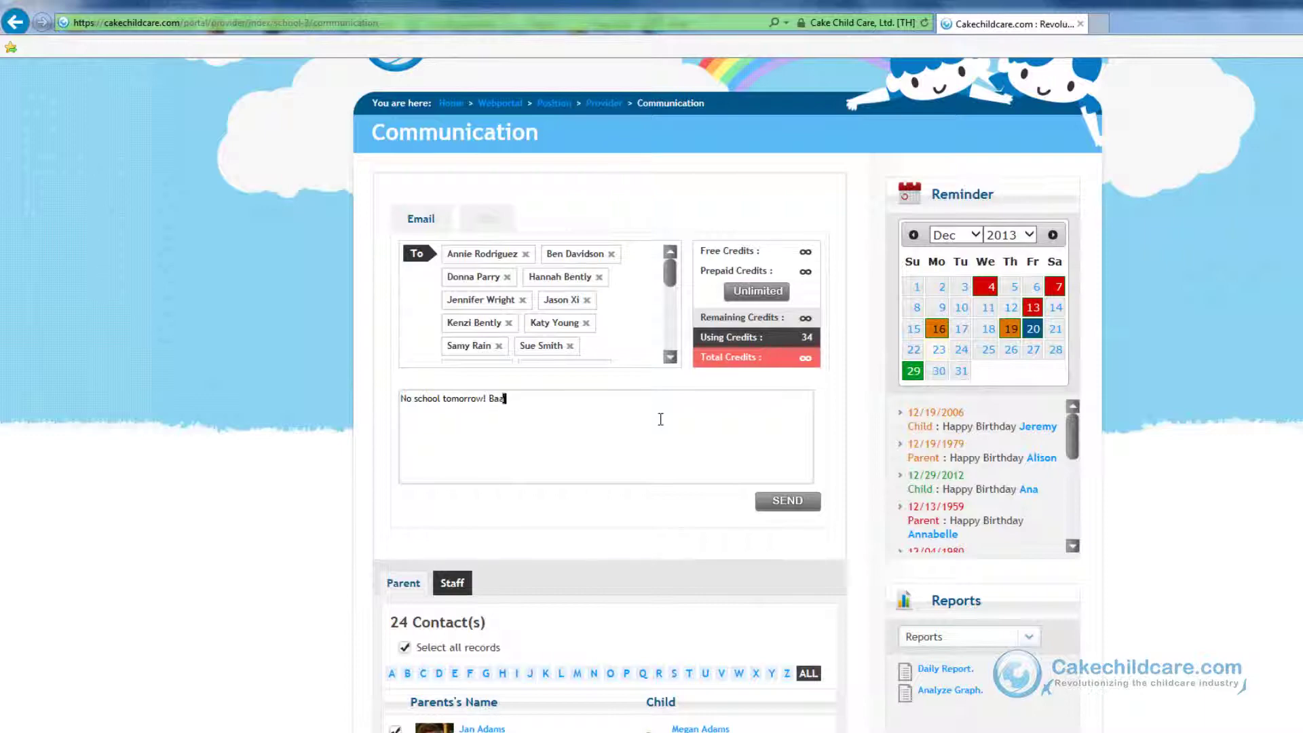
{"action": "key", "text": "BackSpace"}
{"action": "type", "text": "d weather"}
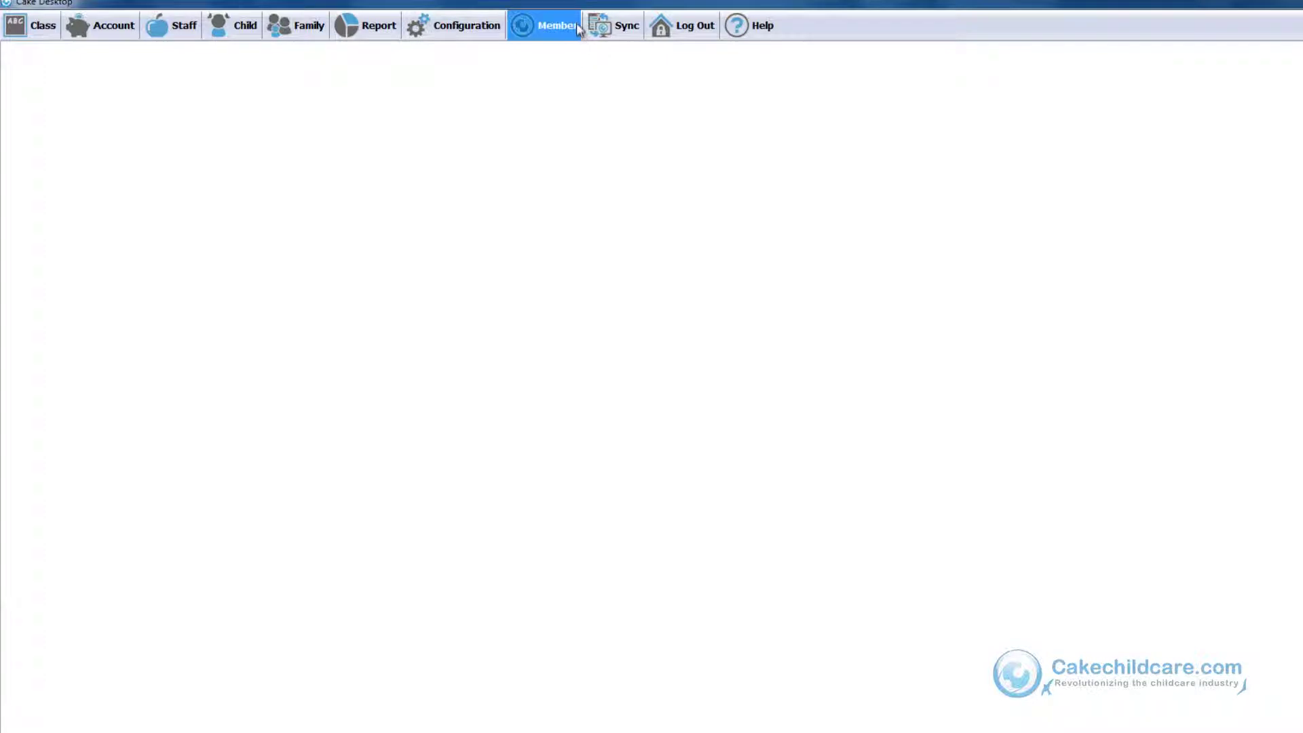
Open the Kiosk welcome message page from the Member menu, then reopen the Member menu.
{"action": "left_click", "coordinate": [578, 24]}
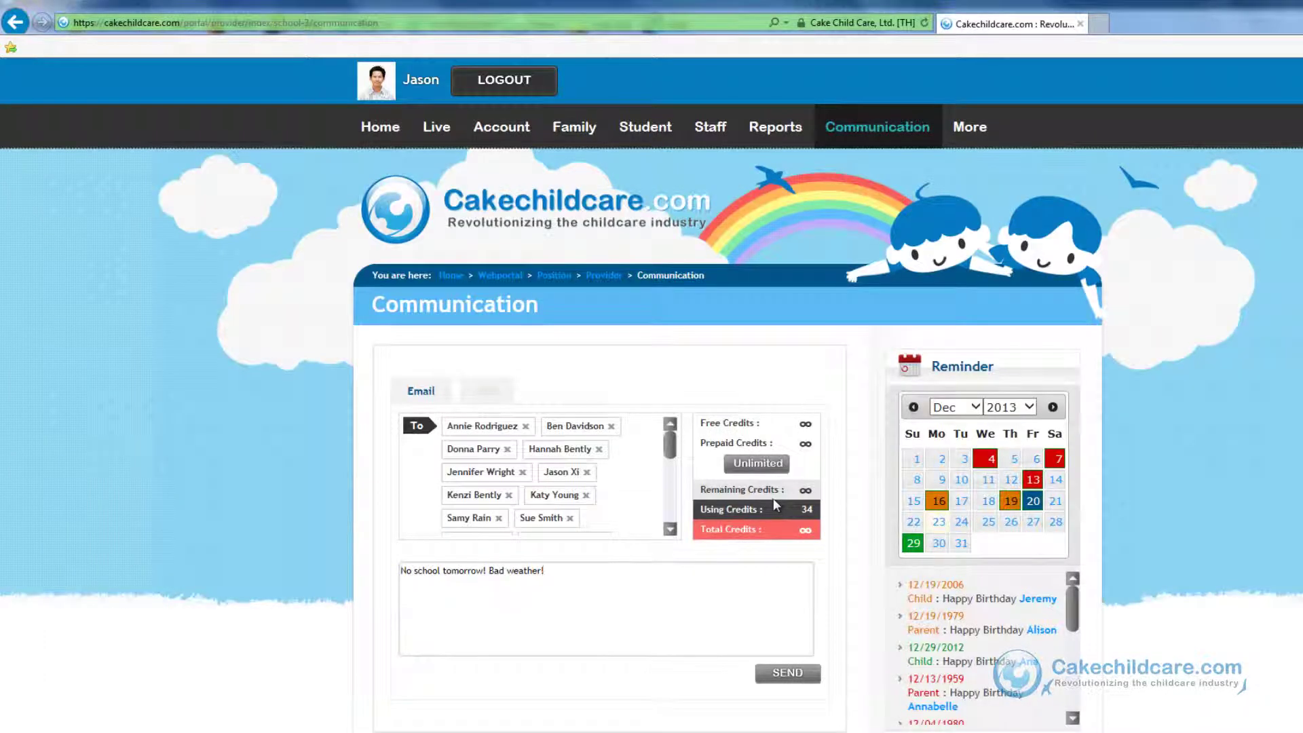
{"action": "mouse_move", "coordinate": [953, 140]}
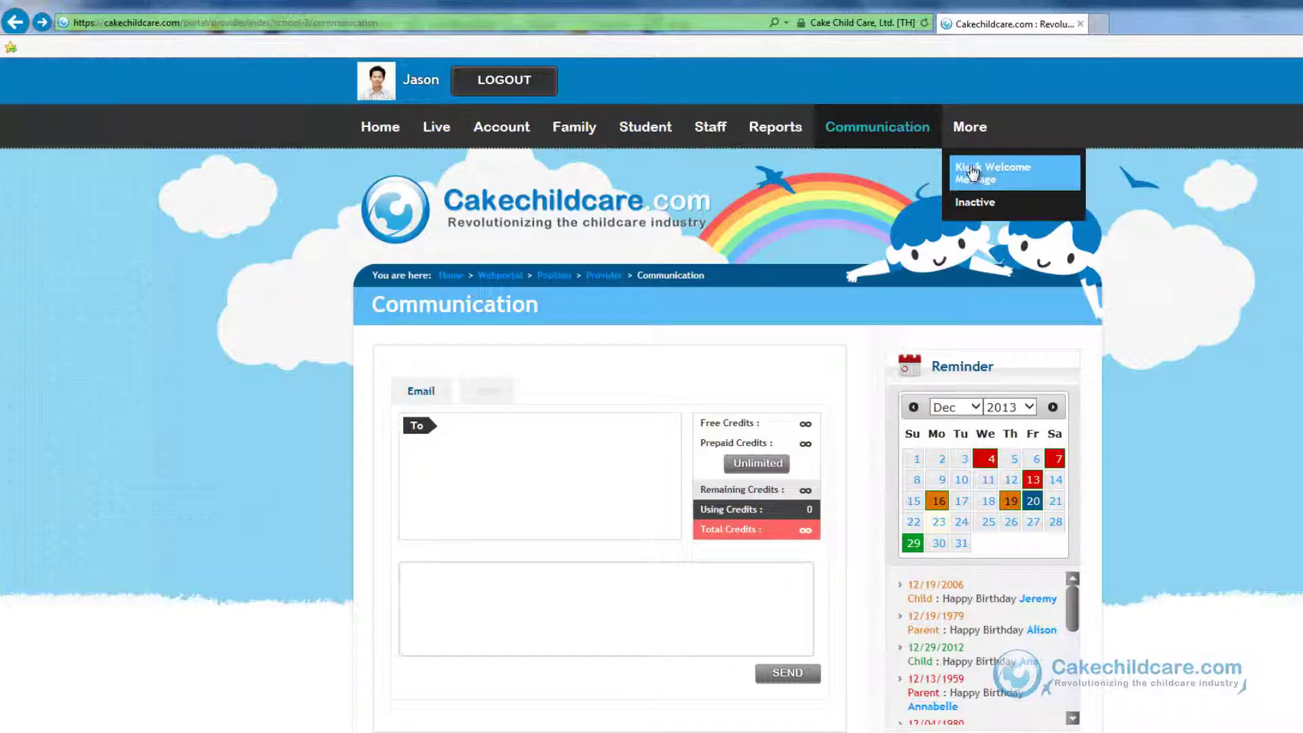
{"action": "left_click", "coordinate": [972, 171]}
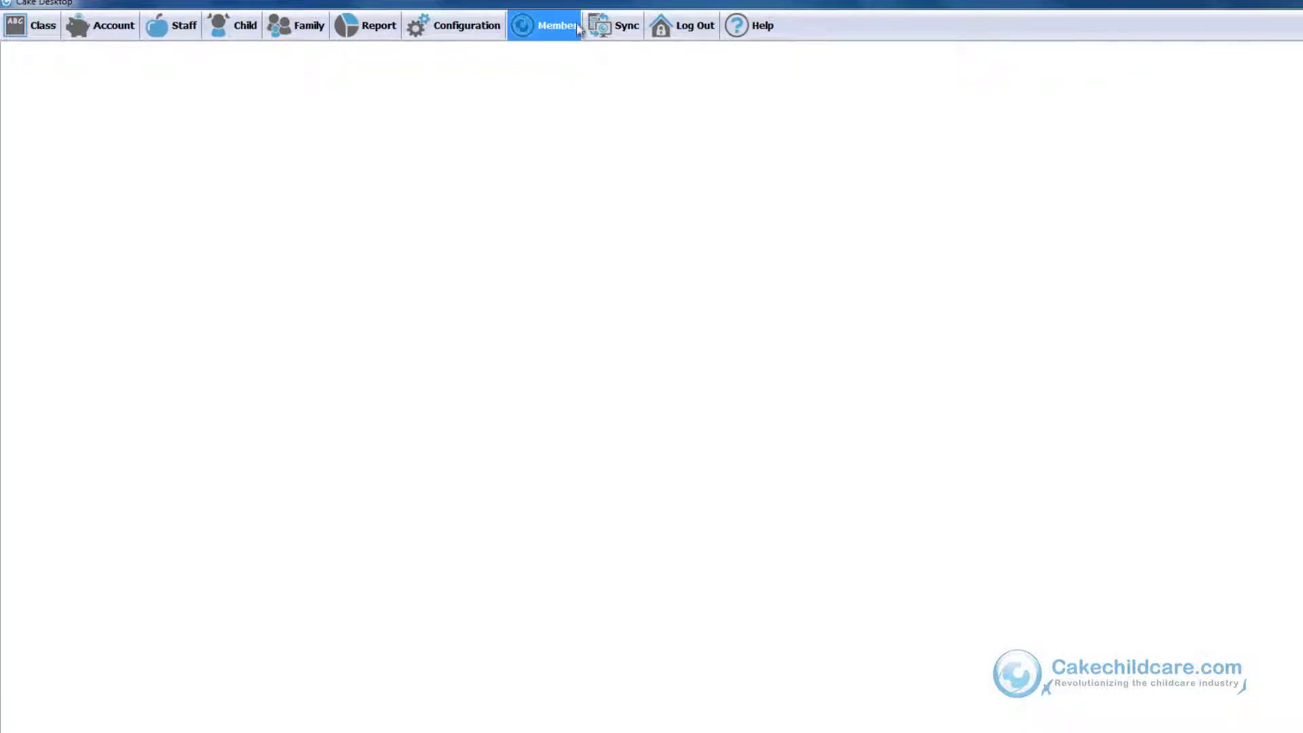
{"action": "left_click", "coordinate": [577, 22]}
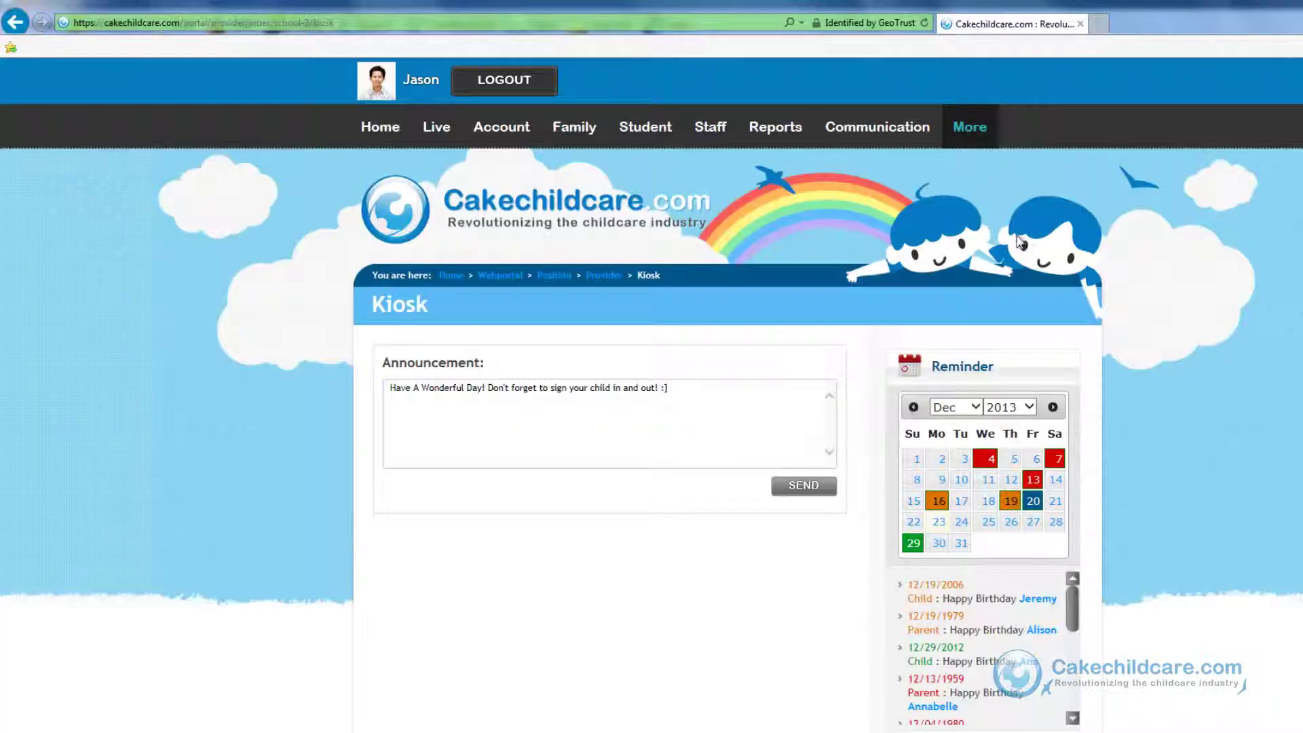
List inactive parents and then inactive employees, then sign in with the parent account.
{"action": "mouse_move", "coordinate": [985, 136]}
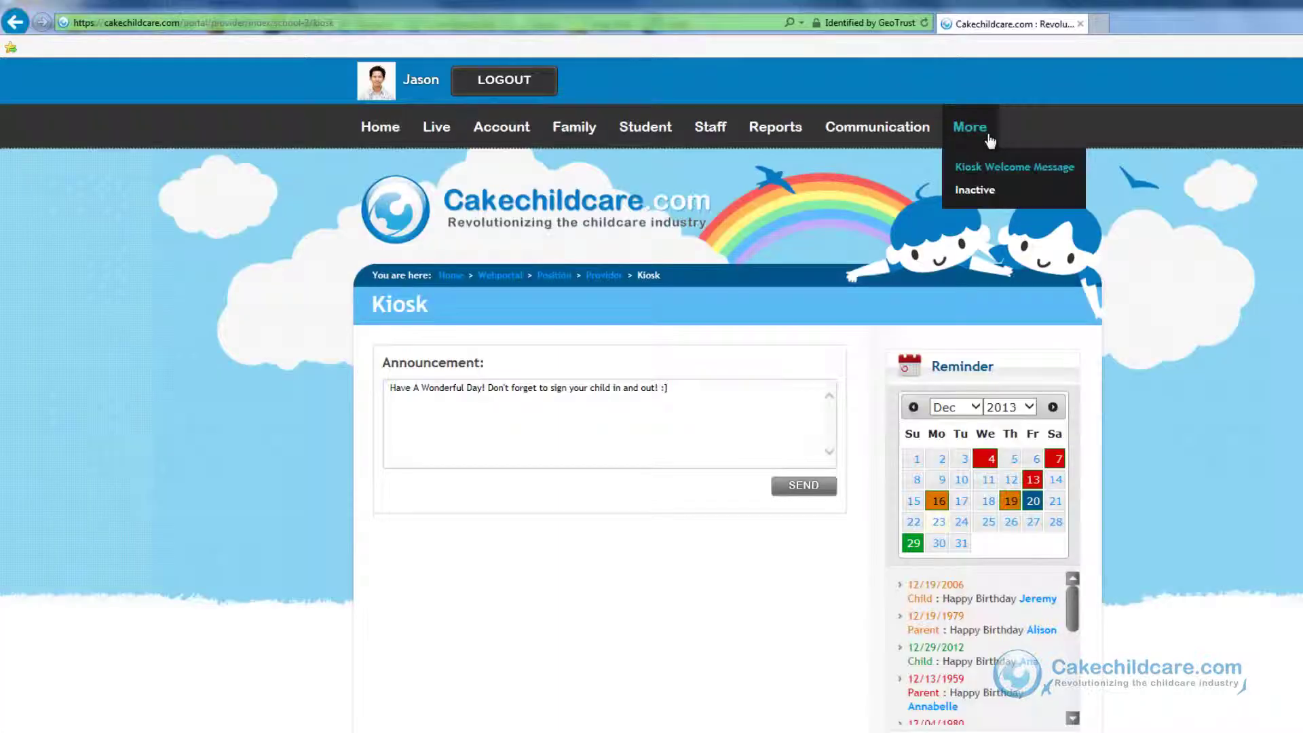
{"action": "left_click", "coordinate": [991, 197]}
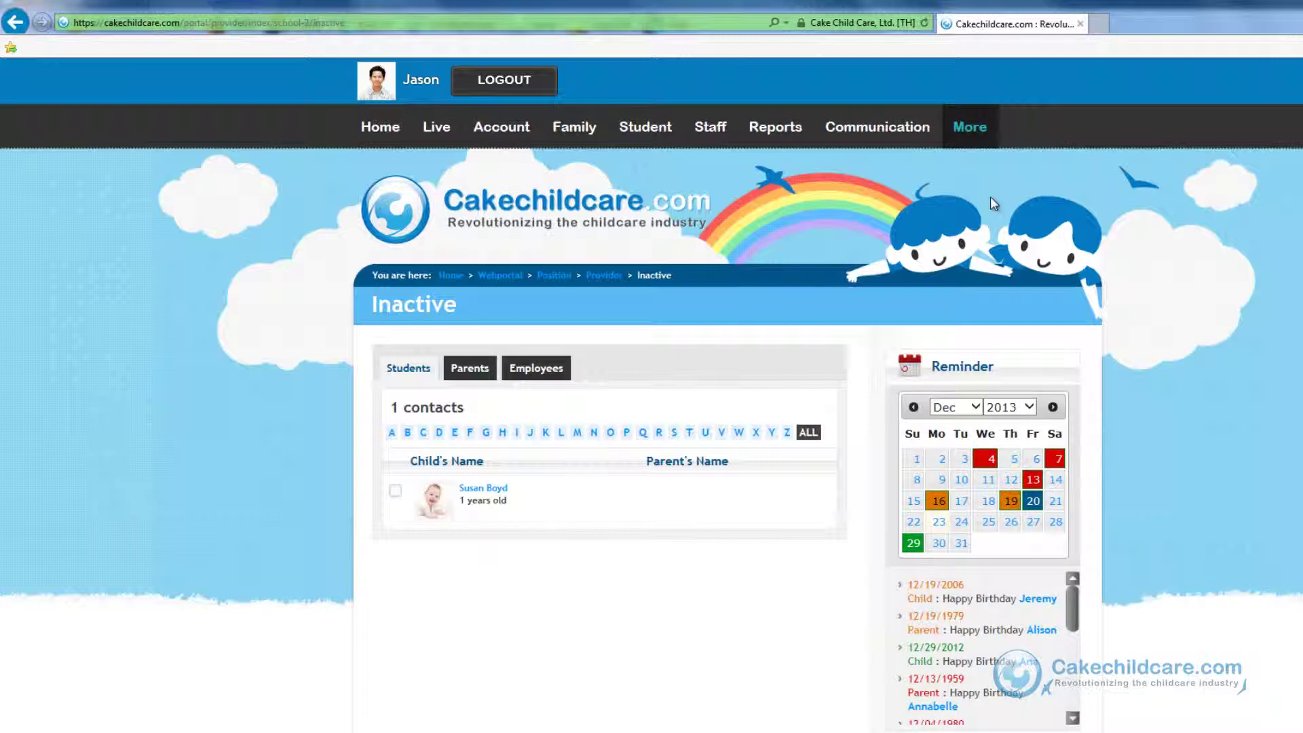
{"action": "left_click", "coordinate": [478, 363]}
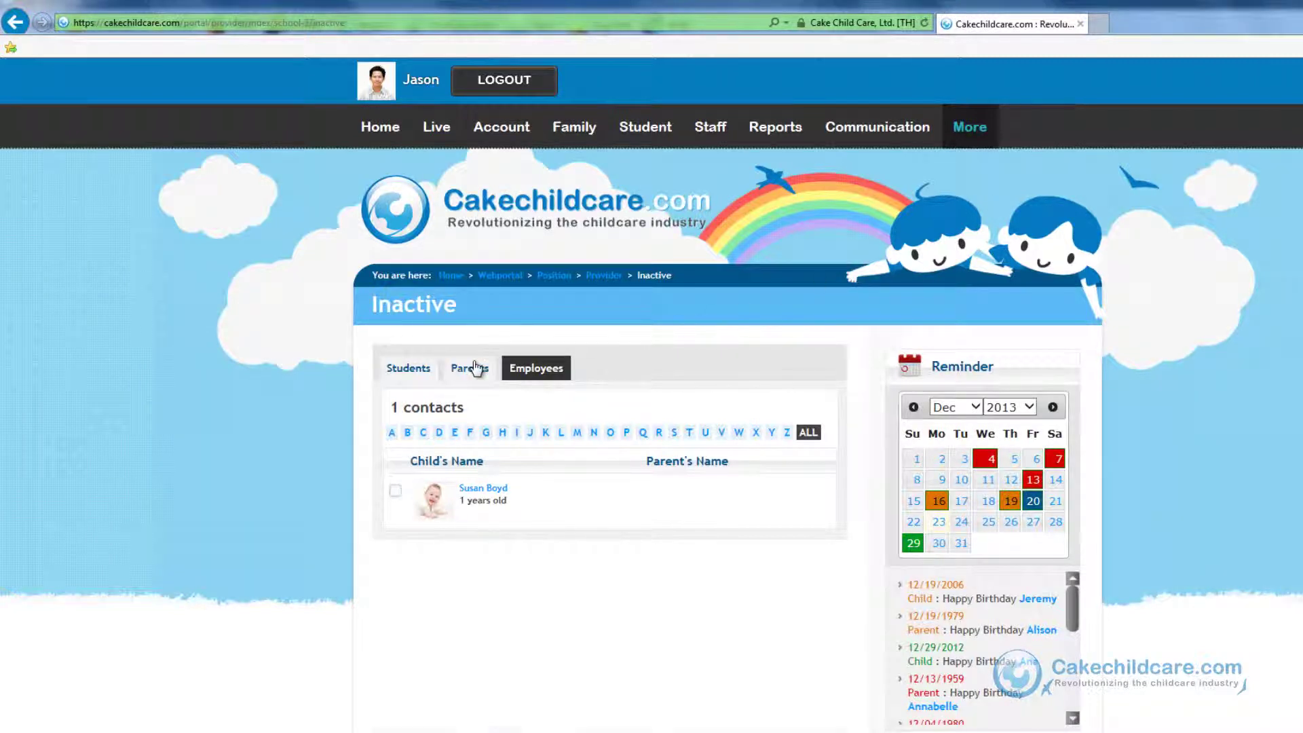
{"action": "left_click", "coordinate": [551, 377]}
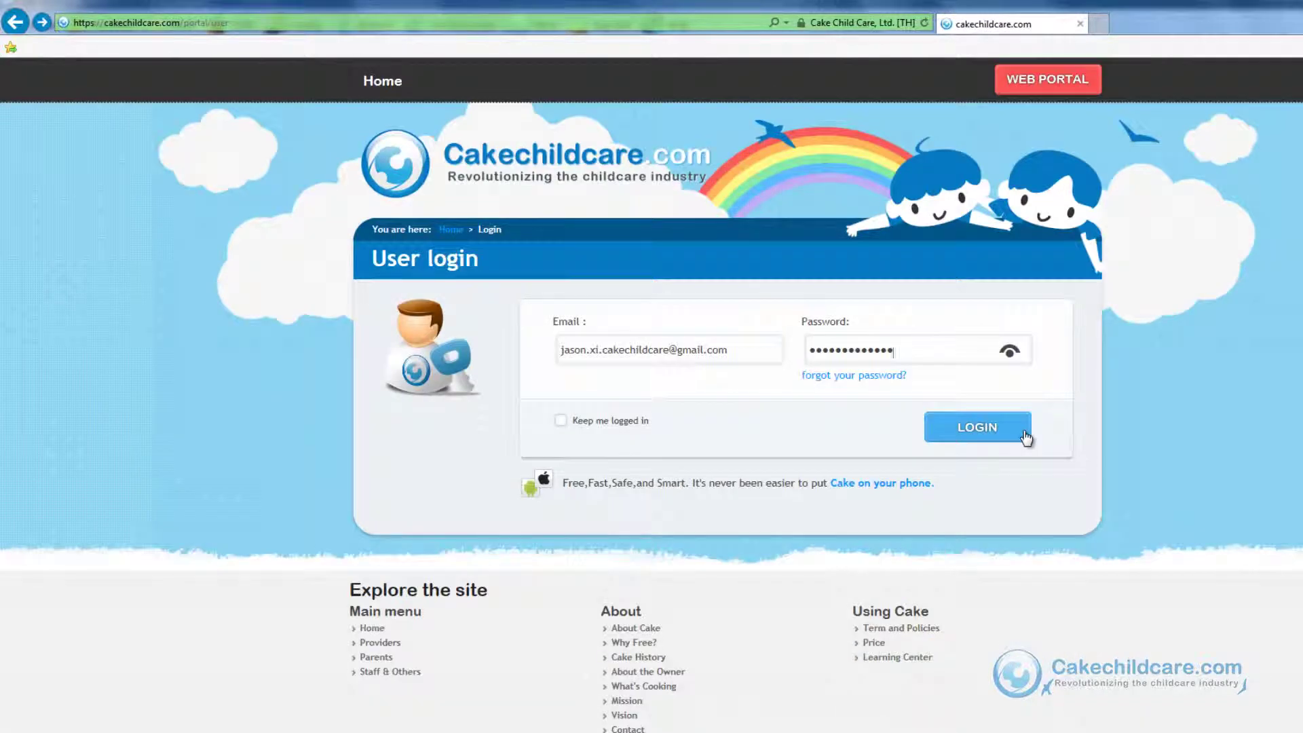
{"action": "left_click", "coordinate": [1025, 434]}
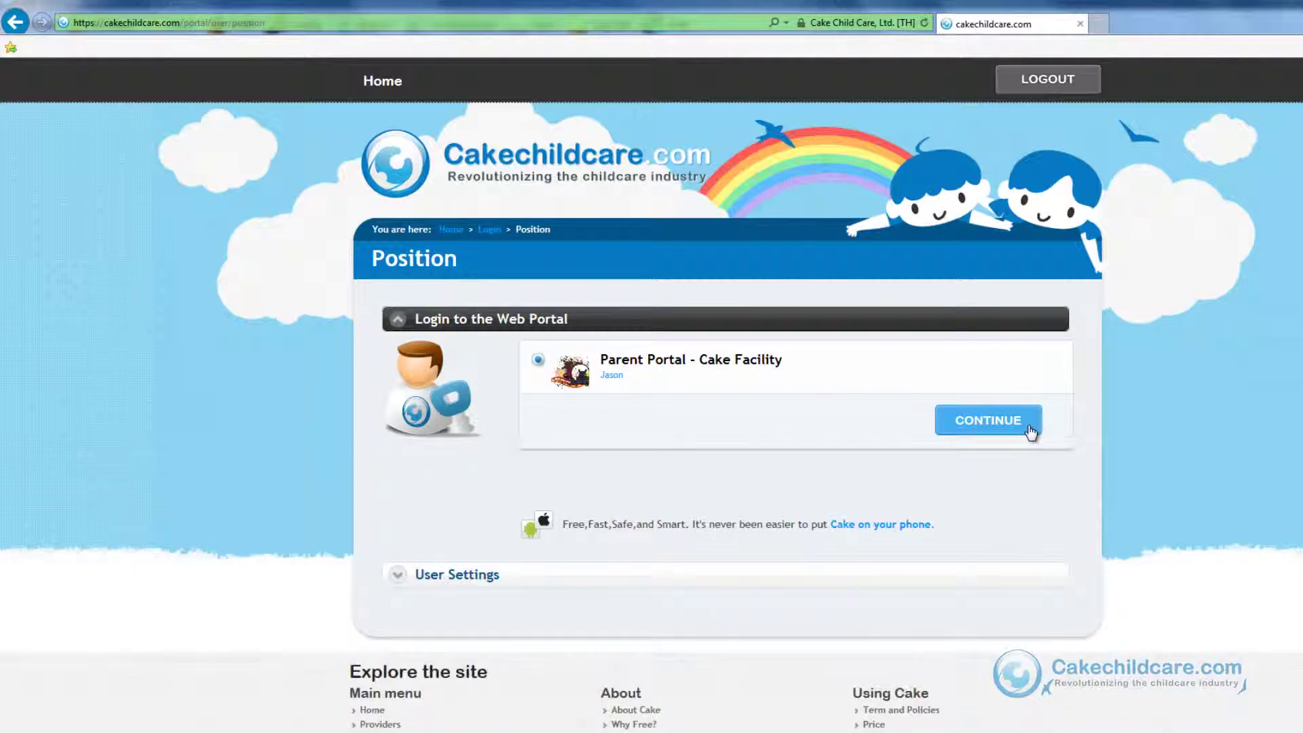
Expand User Settings, reopen the login choices, and continue into the Parent Portal.
{"action": "left_click", "coordinate": [436, 576]}
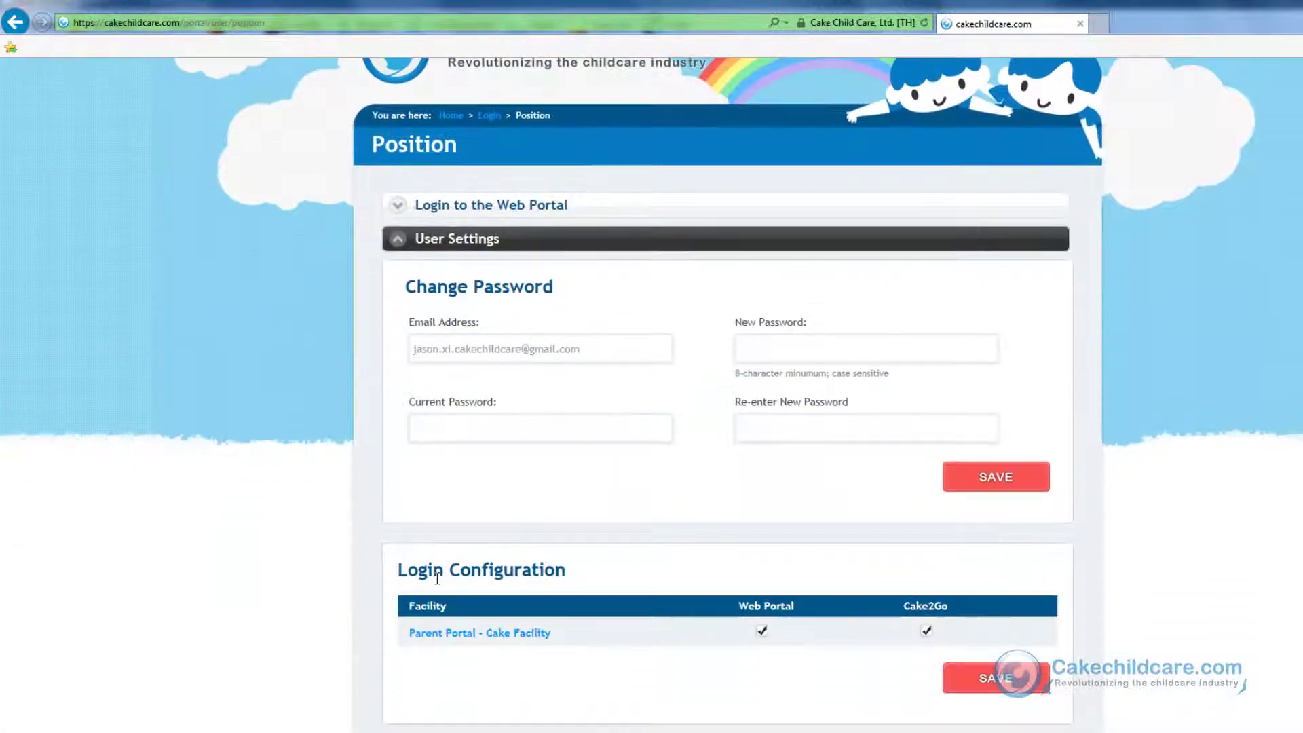
{"action": "scroll", "coordinate": [324, 545], "scroll_direction": "up", "scroll_amount": 4}
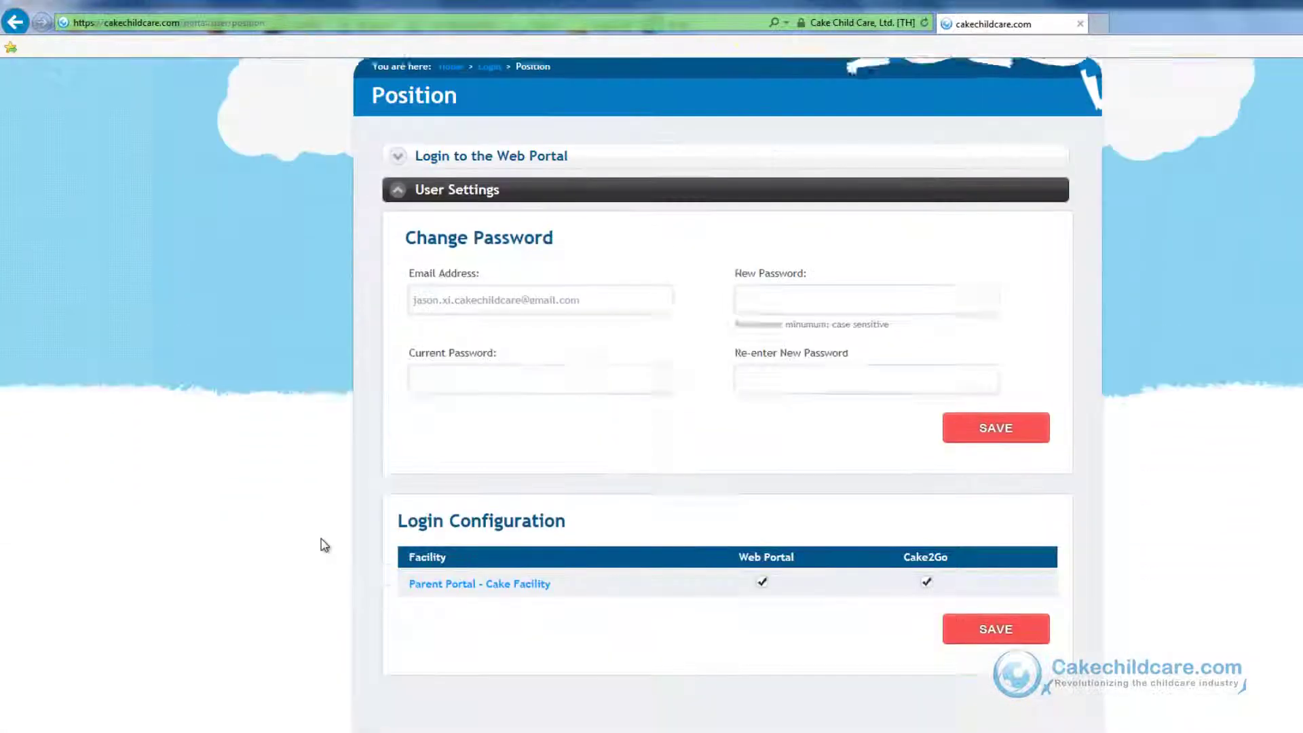
{"action": "left_click", "coordinate": [640, 320]}
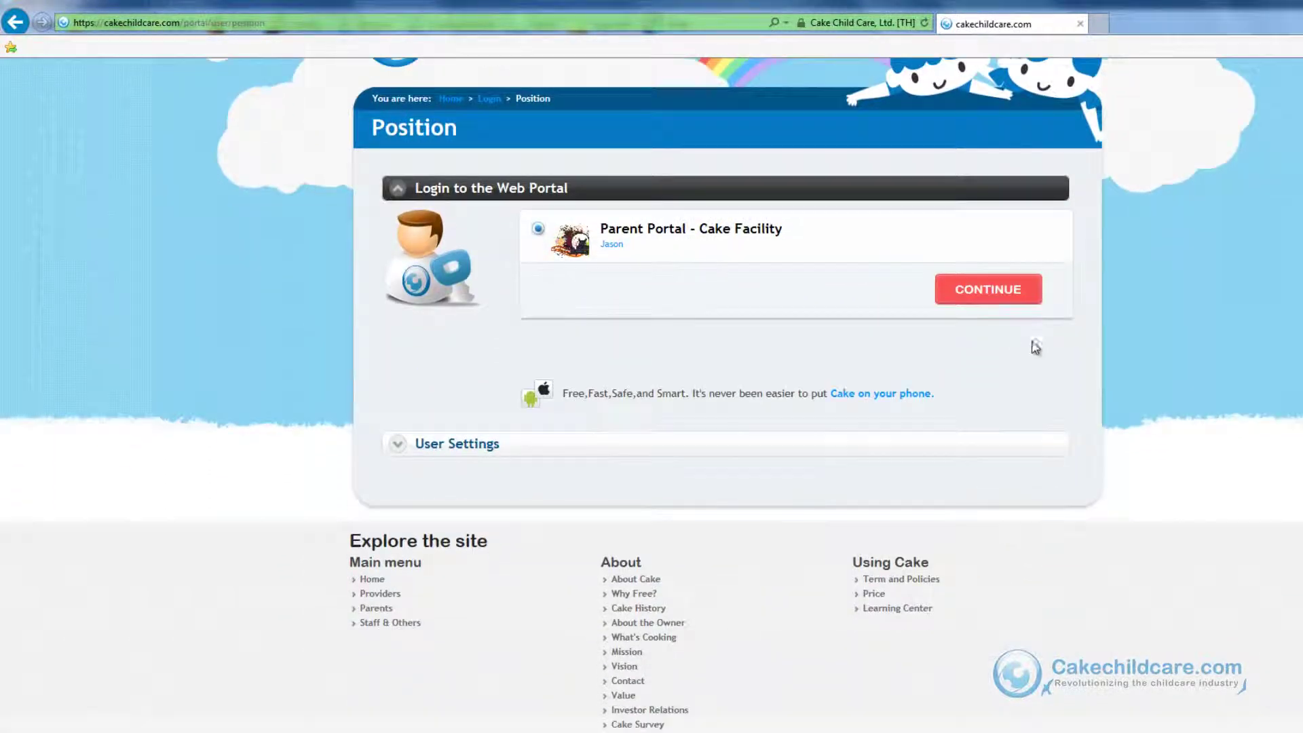
{"action": "left_click", "coordinate": [1016, 285]}
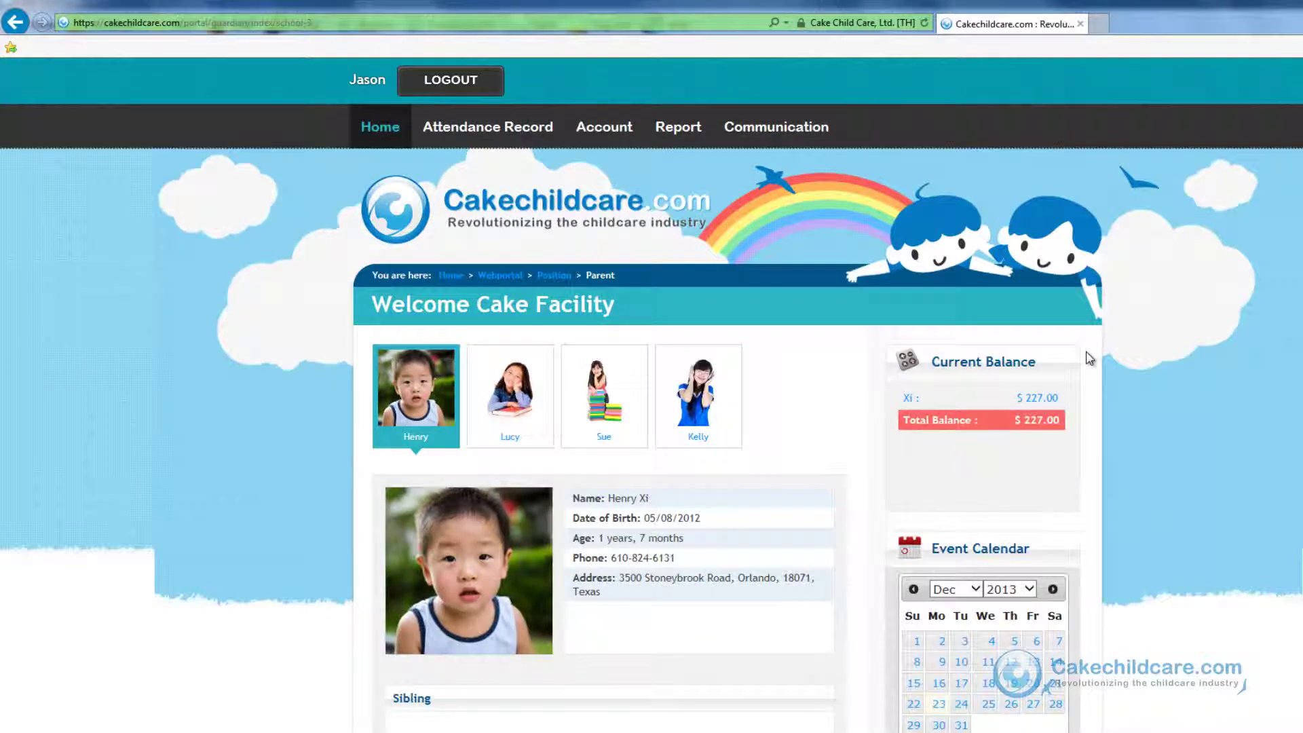
Browse the Parent Portal home page and open the Attendance Record page.
{"action": "scroll", "coordinate": [1089, 358], "scroll_direction": "down", "scroll_amount": 3}
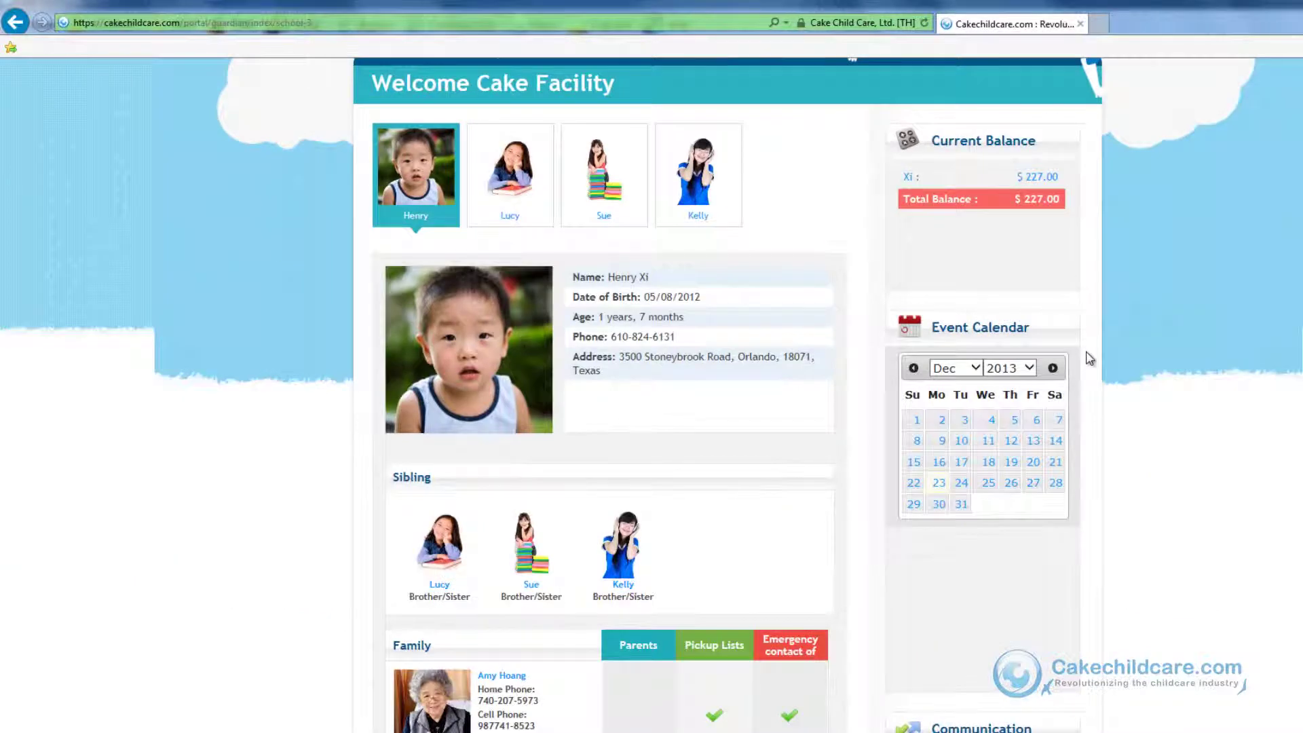
{"action": "scroll", "coordinate": [1089, 358], "scroll_direction": "down", "scroll_amount": 3}
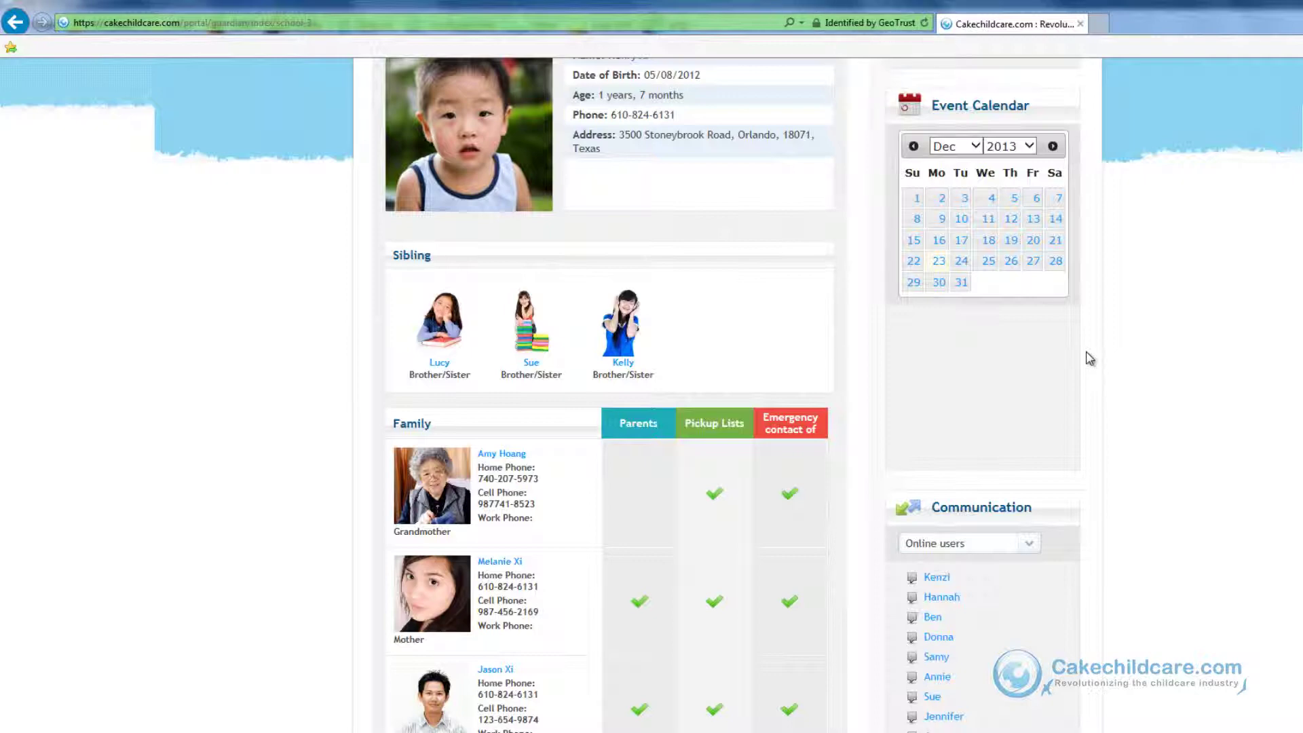
{"action": "scroll", "coordinate": [1089, 359], "scroll_direction": "up", "scroll_amount": 5}
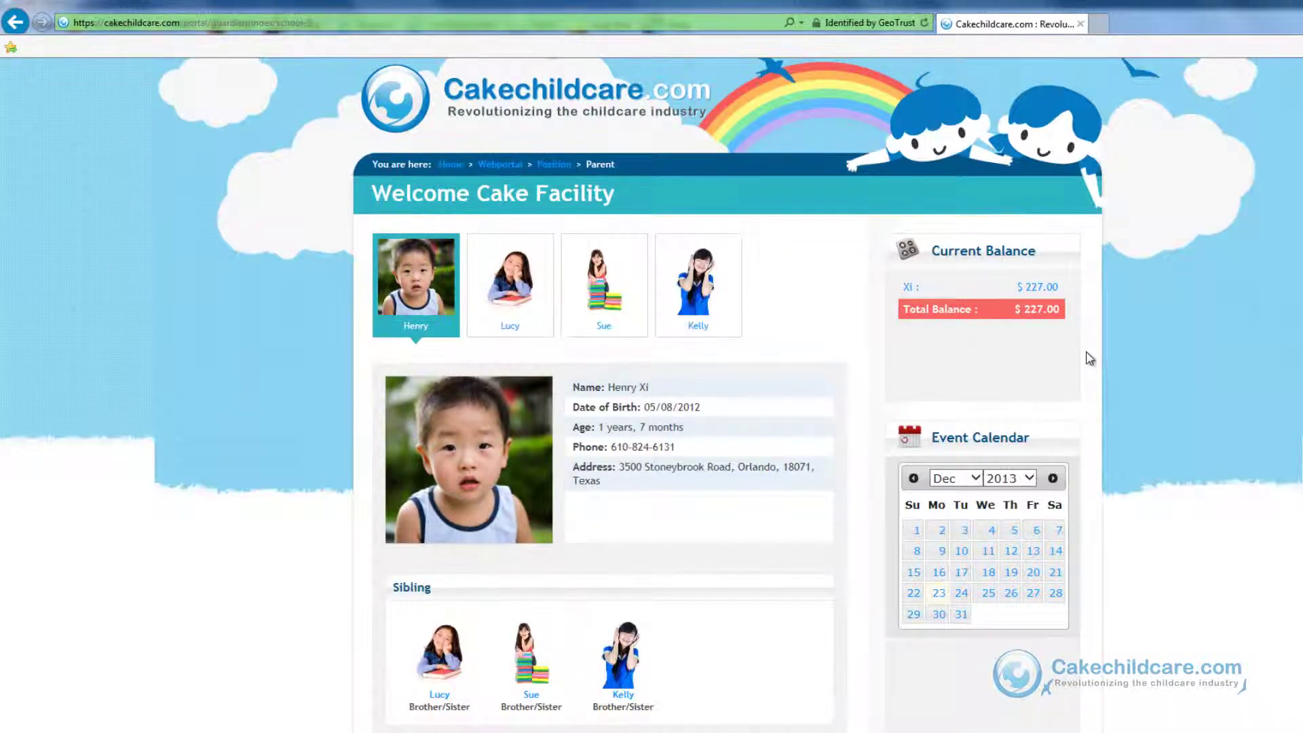
{"action": "scroll", "coordinate": [1089, 358], "scroll_direction": "up", "scroll_amount": 2}
{"action": "left_click", "coordinate": [445, 125]}
{"action": "scroll", "coordinate": [813, 522], "scroll_direction": "down", "scroll_amount": 2}
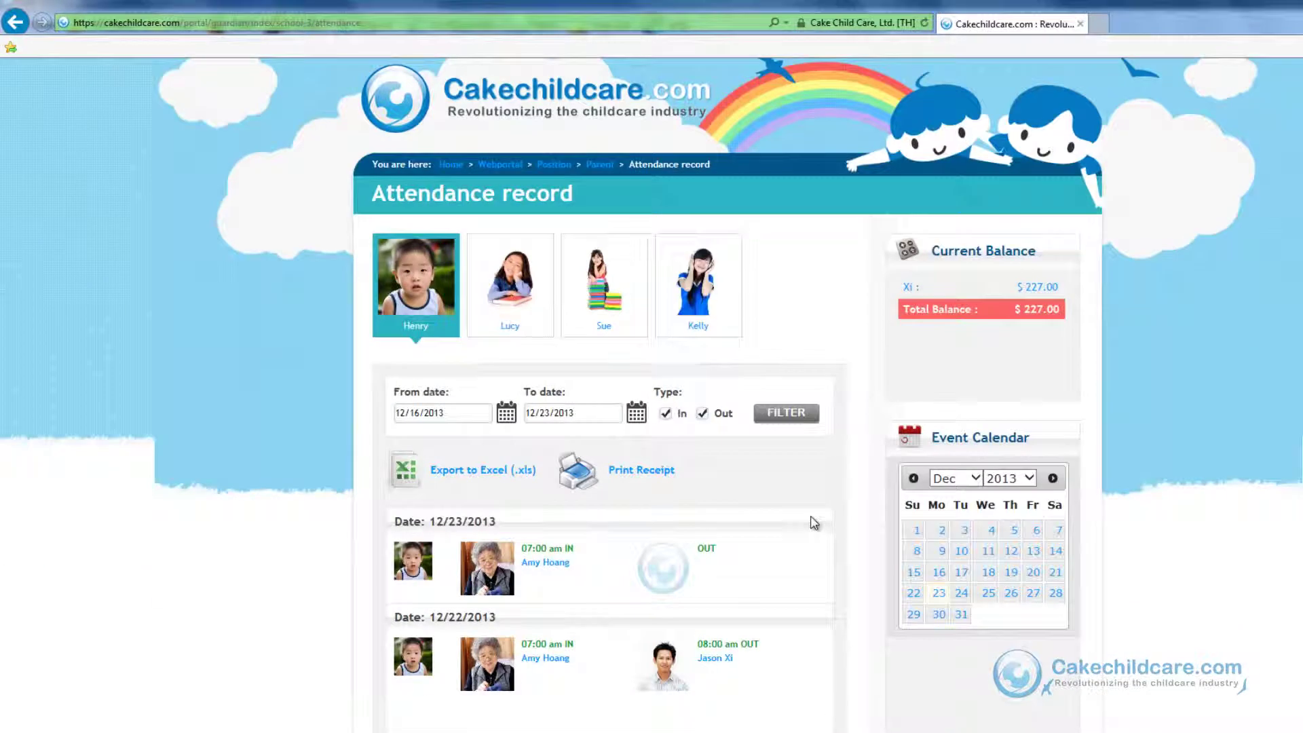
Filter the second child's attendance records to start from 12/09/2013.
{"action": "left_click", "coordinate": [606, 309]}
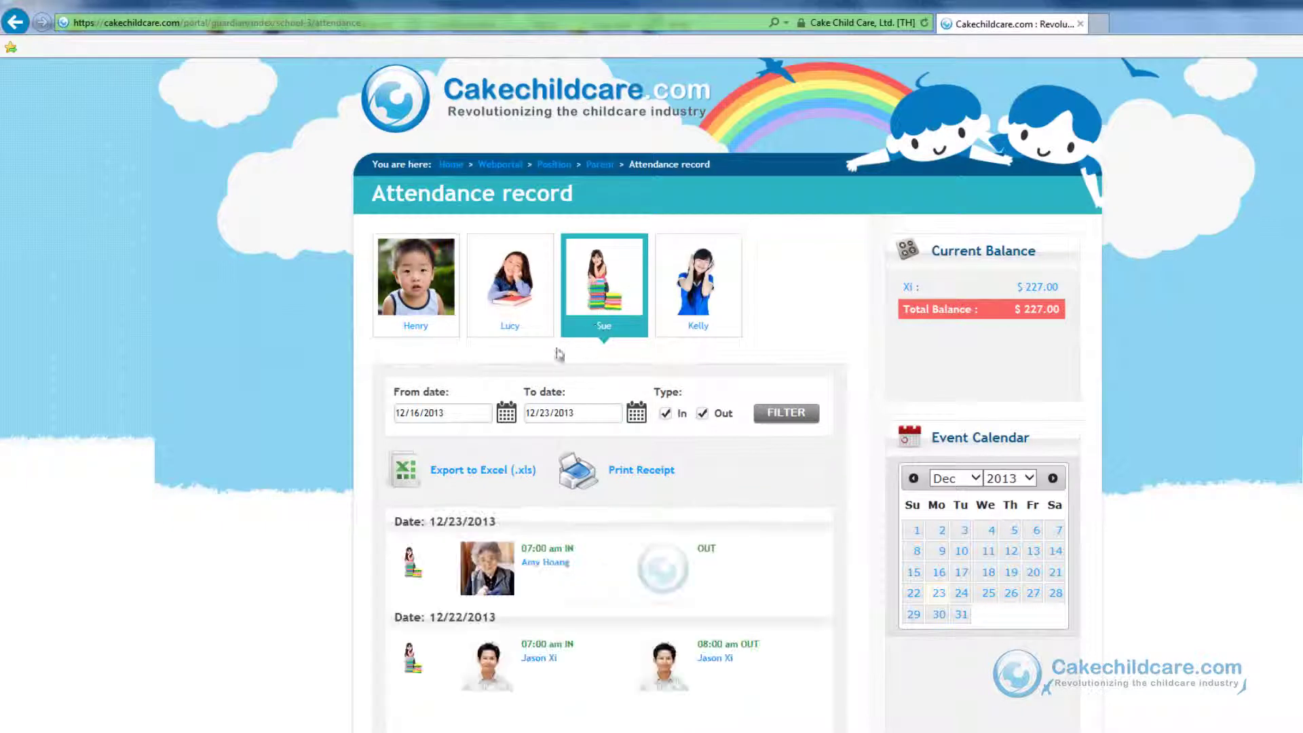
{"action": "left_click", "coordinate": [510, 298]}
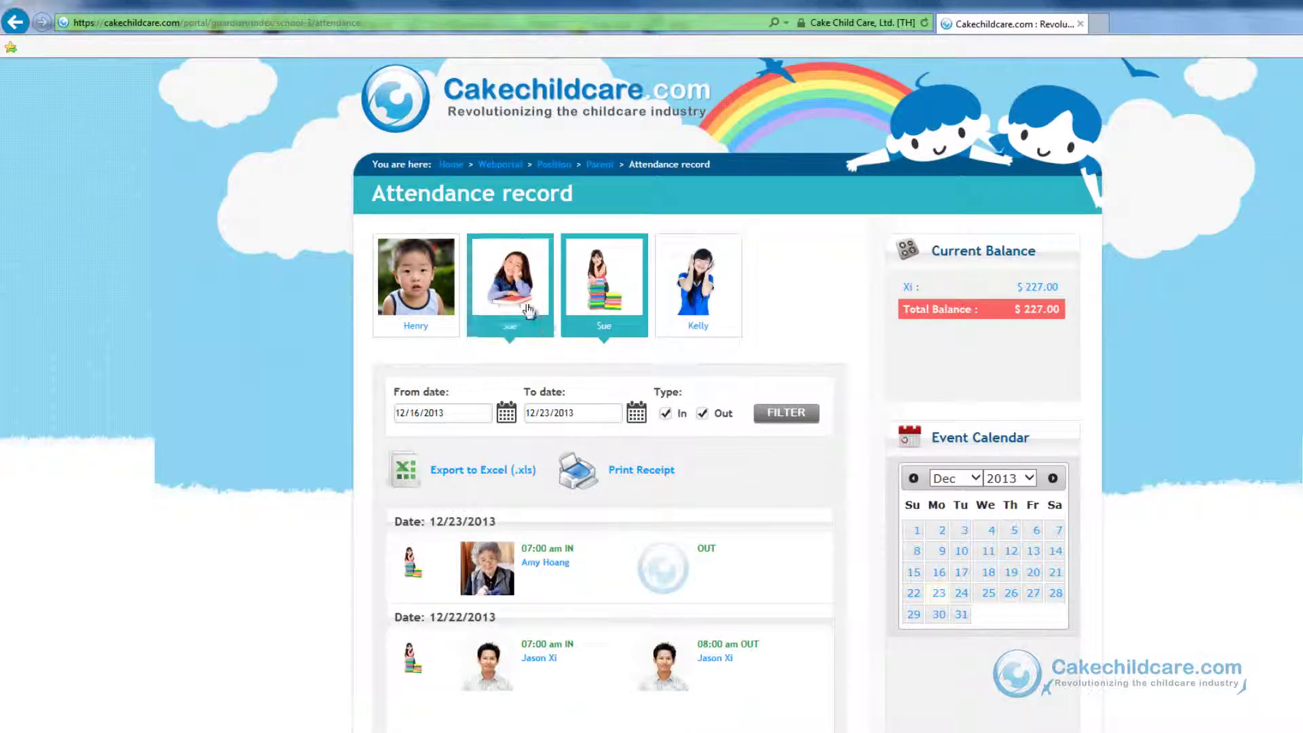
{"action": "left_click", "coordinate": [507, 413]}
{"action": "left_click", "coordinate": [448, 493]}
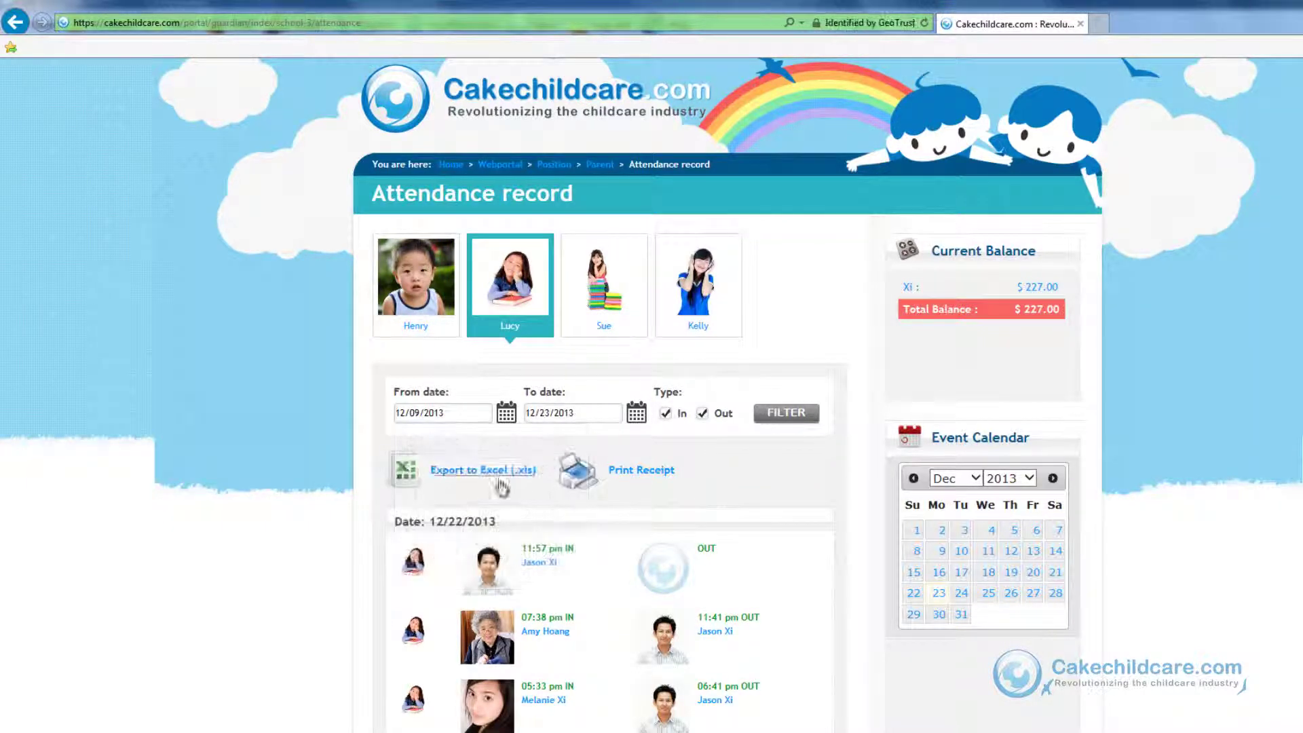
{"action": "left_click", "coordinate": [776, 419]}
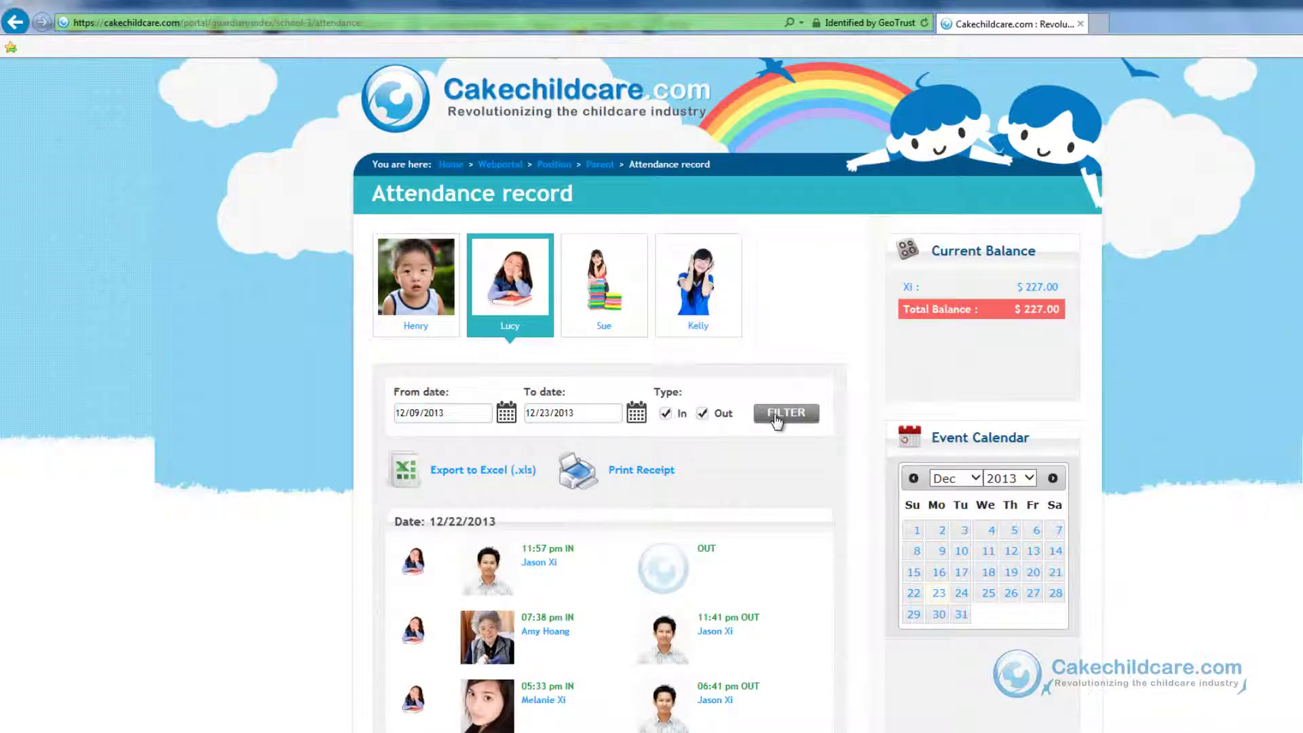
{"action": "scroll", "coordinate": [772, 416], "scroll_direction": "up", "scroll_amount": 3}
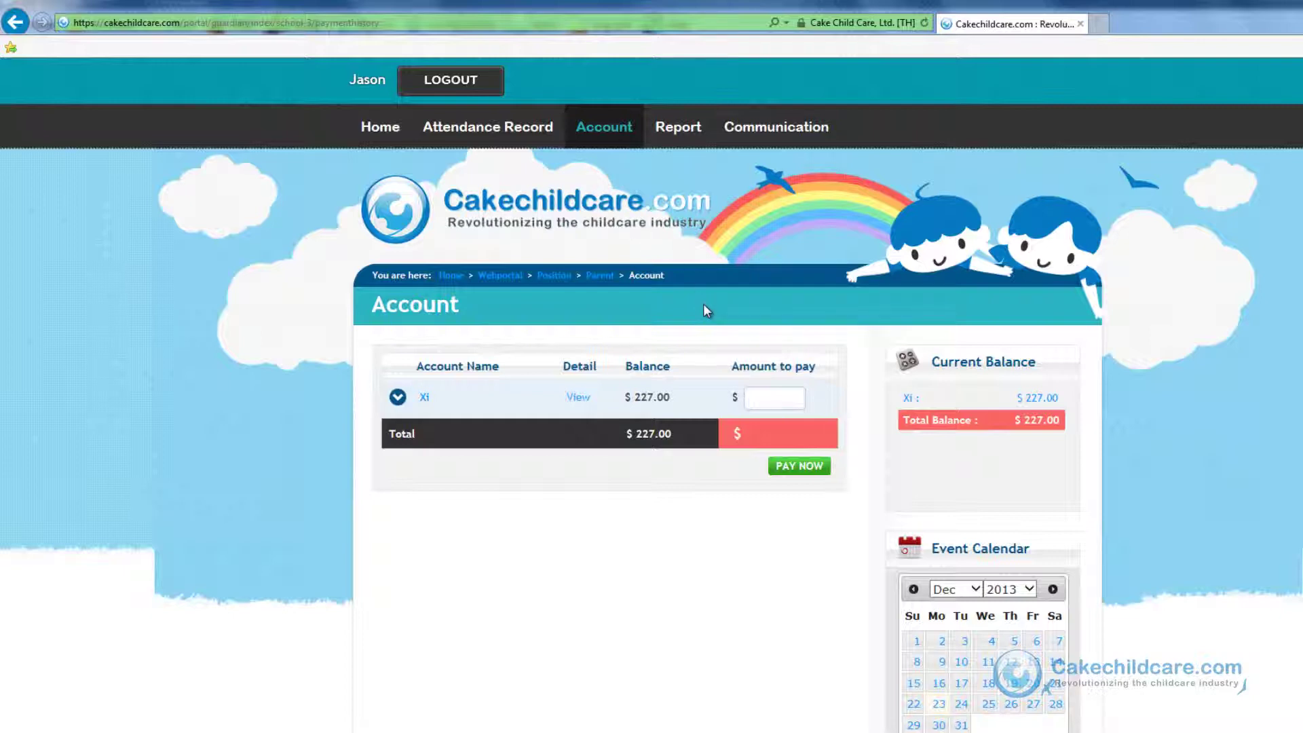
Look through the daily report page, then go to the Communication page.
{"action": "left_click", "coordinate": [687, 146]}
{"action": "scroll", "coordinate": [1263, 568], "scroll_direction": "down", "scroll_amount": 5}
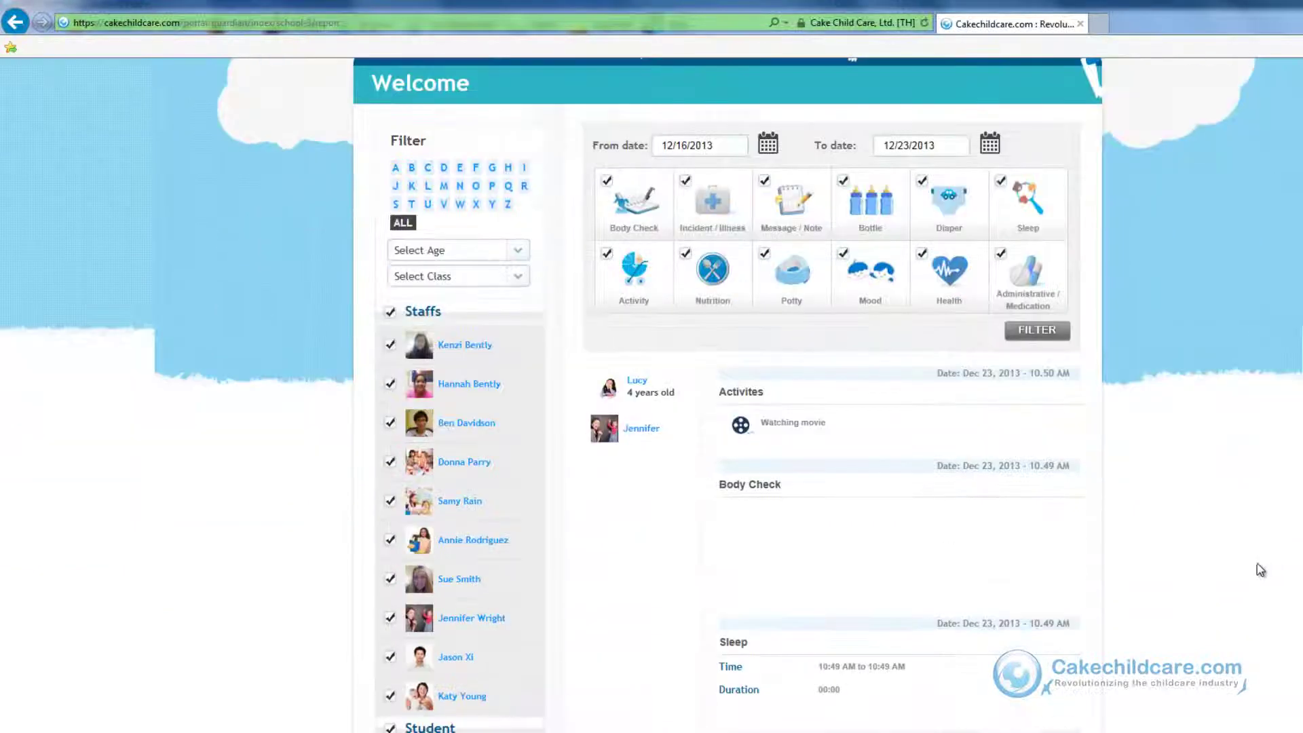
{"action": "scroll", "coordinate": [1263, 569], "scroll_direction": "down", "scroll_amount": 10}
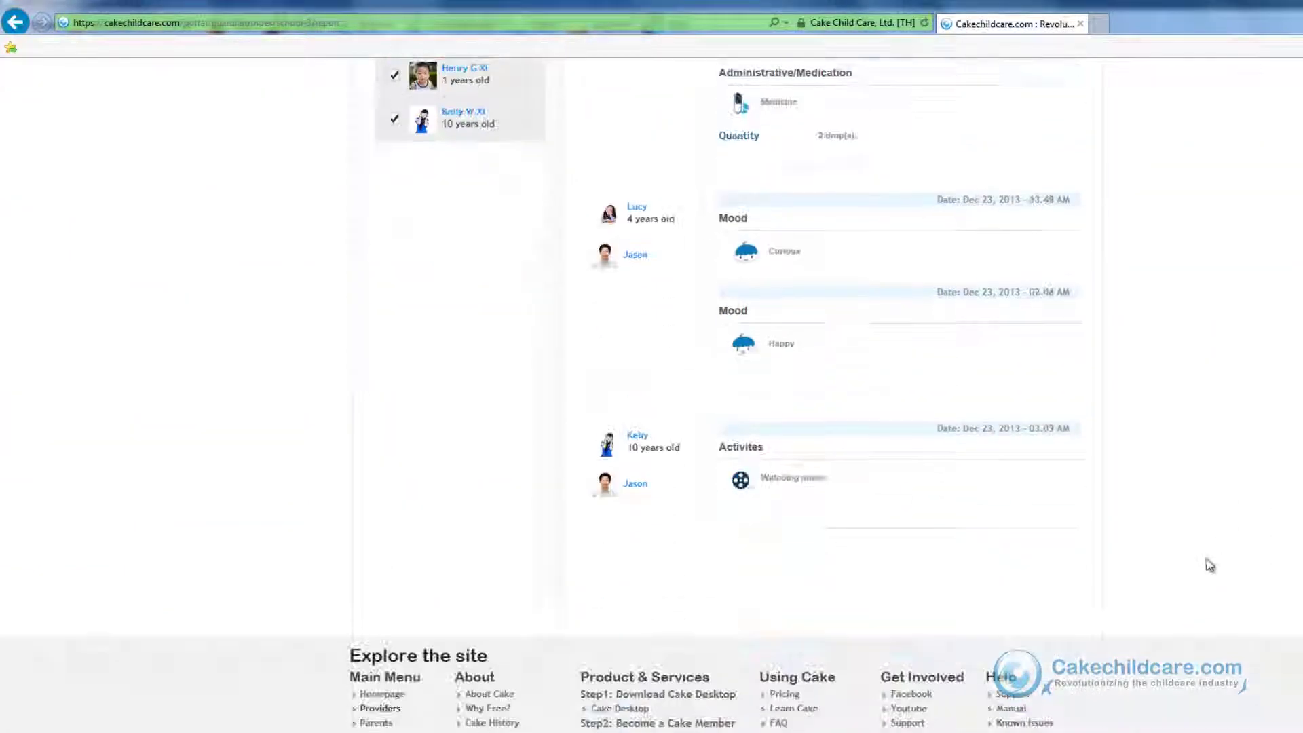
{"action": "scroll", "coordinate": [1192, 555], "scroll_direction": "up", "scroll_amount": 15}
{"action": "left_click", "coordinate": [776, 130]}
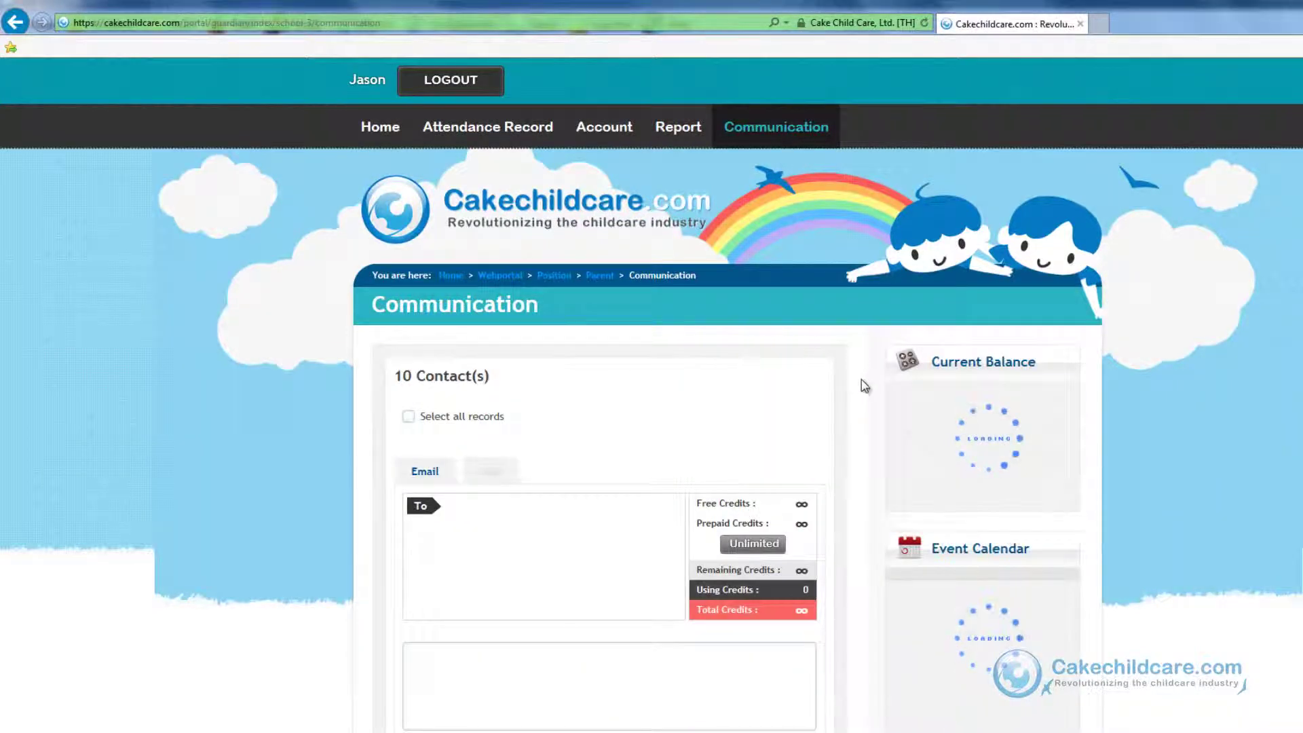
Select all 10 contacts as recipients, then log out of the parent account.
{"action": "scroll", "coordinate": [863, 384], "scroll_direction": "down", "scroll_amount": 5}
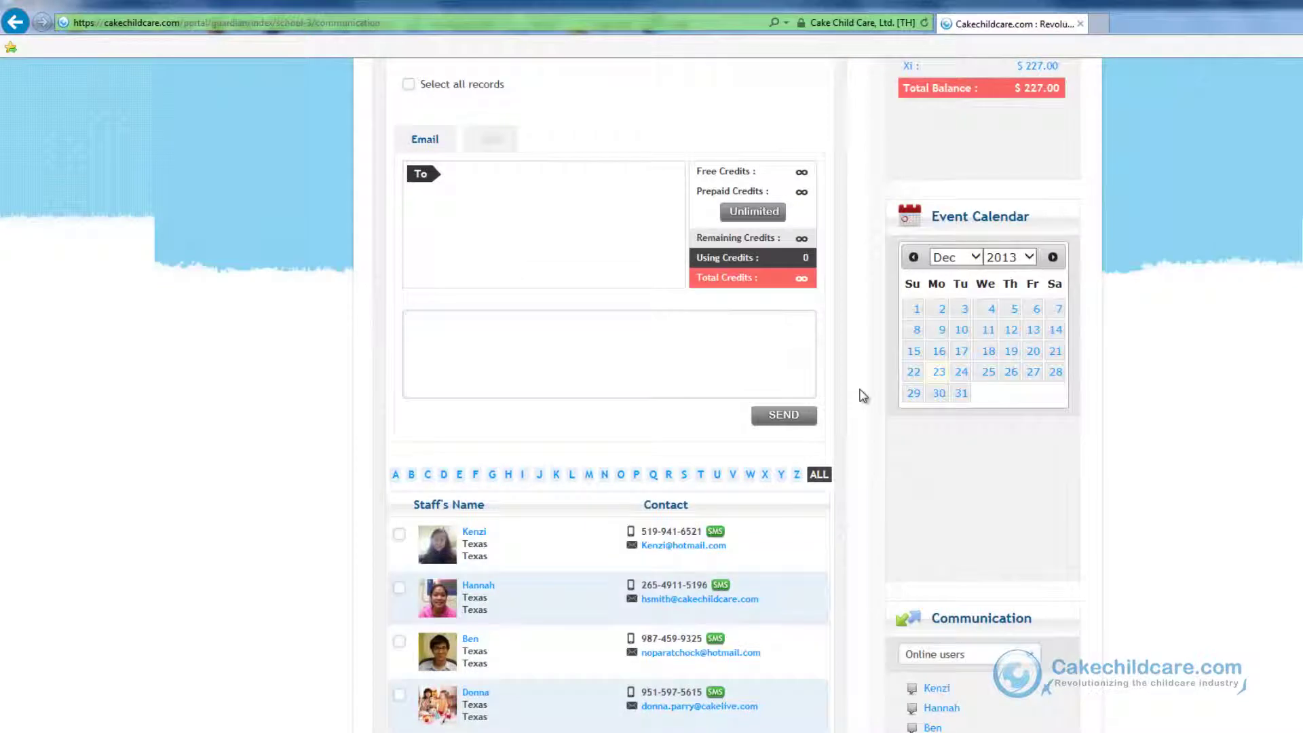
{"action": "scroll", "coordinate": [863, 396], "scroll_direction": "up", "scroll_amount": 2}
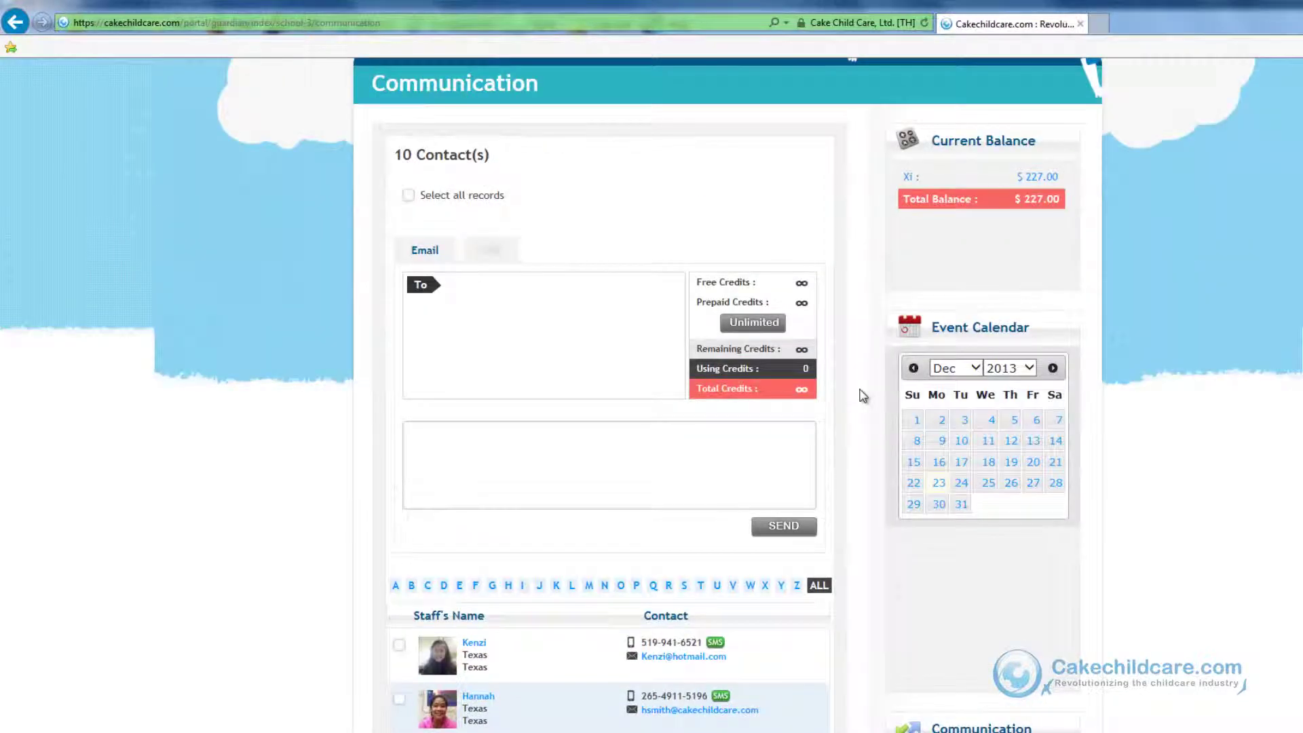
{"action": "left_click", "coordinate": [486, 198]}
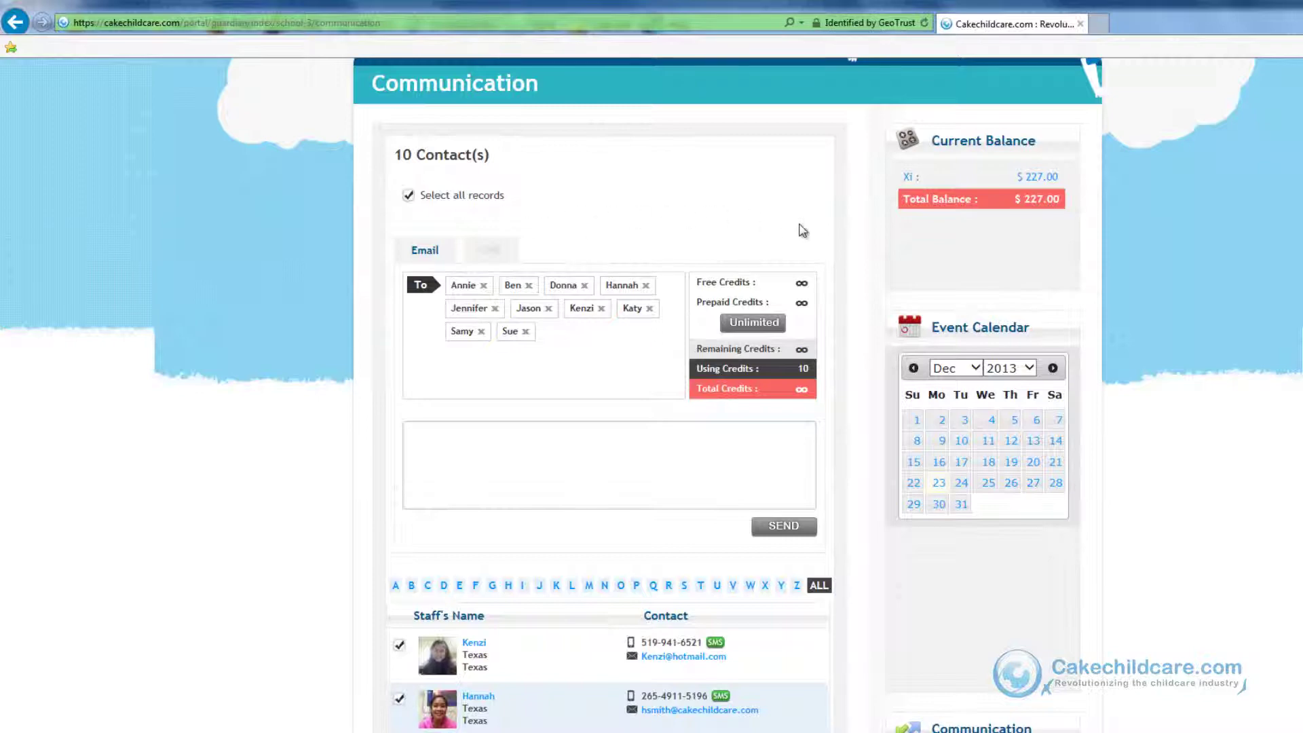
{"action": "scroll", "coordinate": [794, 227], "scroll_direction": "up", "scroll_amount": 4}
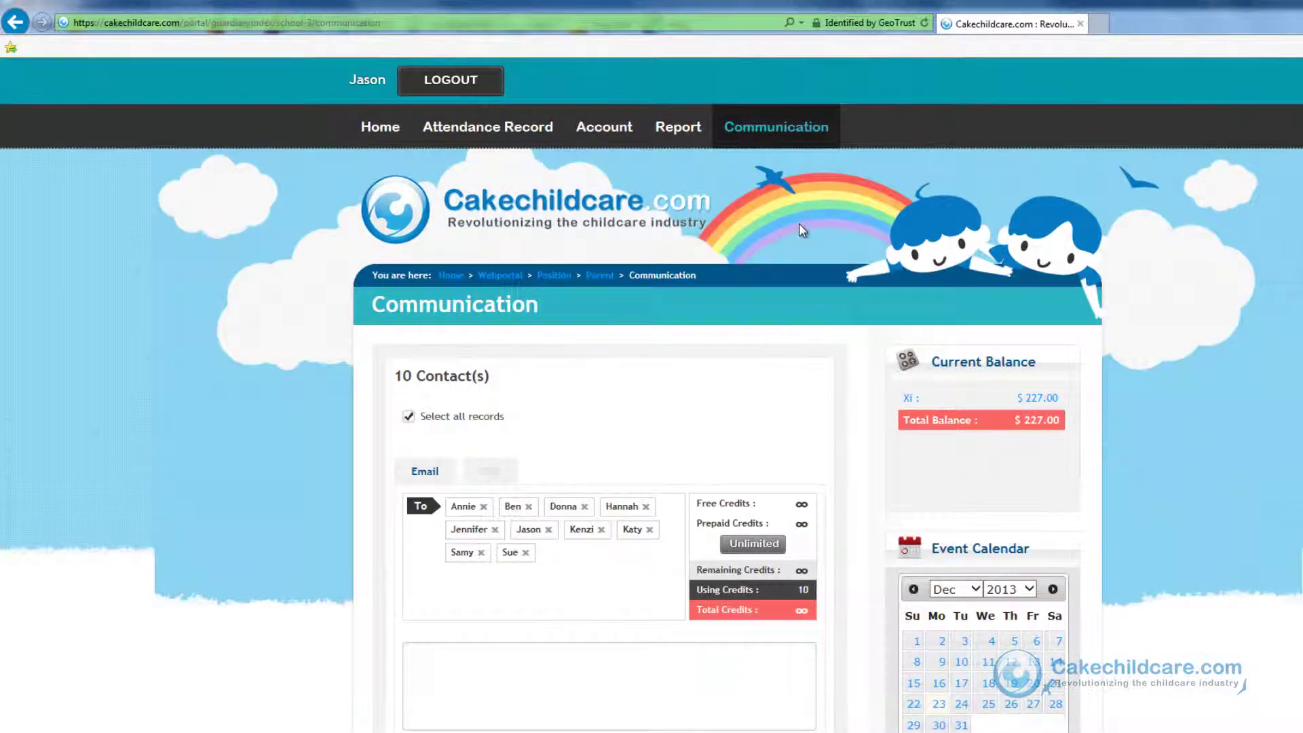
{"action": "left_click", "coordinate": [447, 89]}
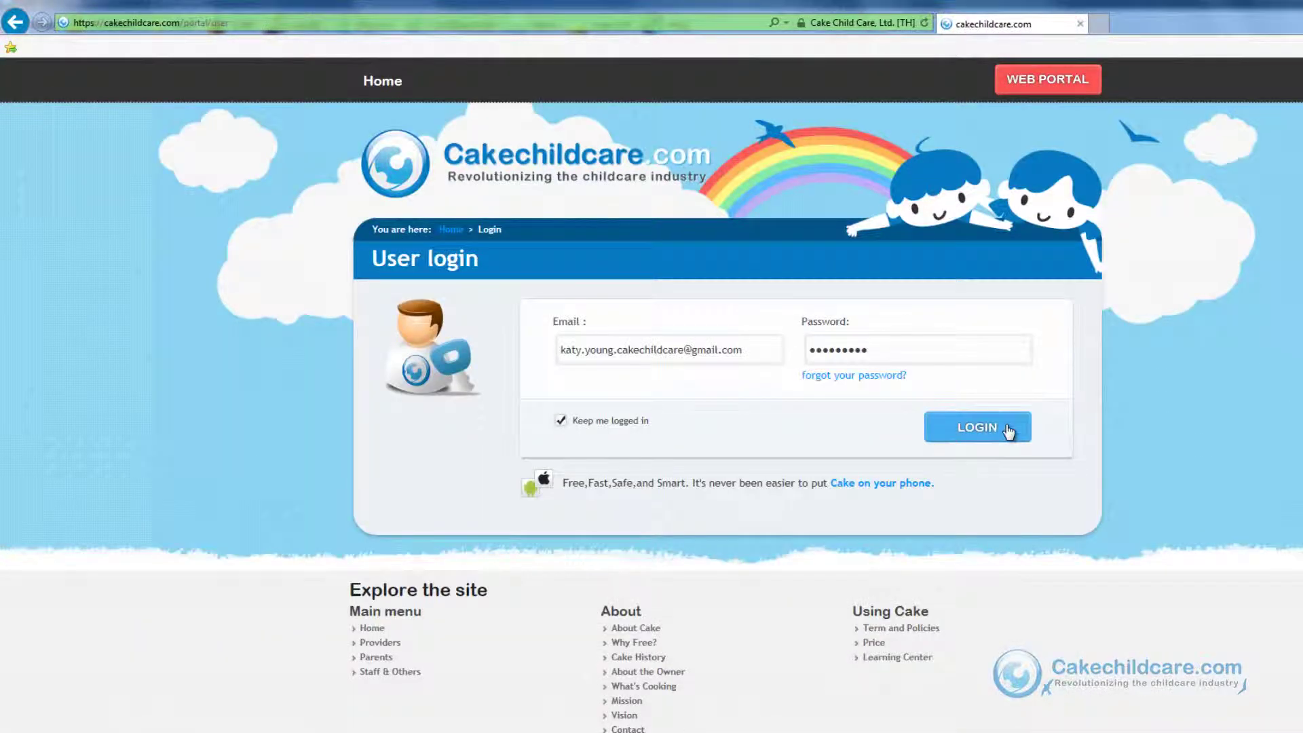
Sign in with the staff account and continue into the Cake Facility Staff Portal.
{"action": "left_click", "coordinate": [1007, 429]}
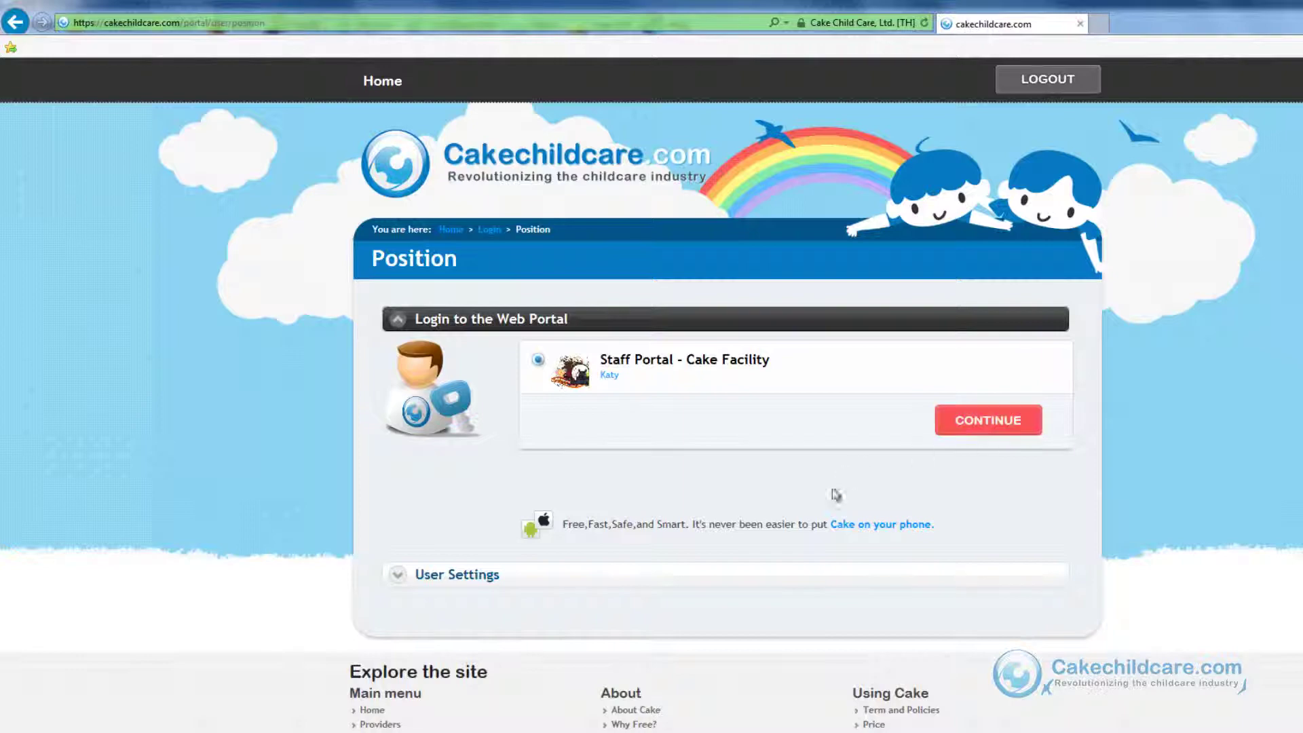
{"action": "left_click", "coordinate": [817, 574]}
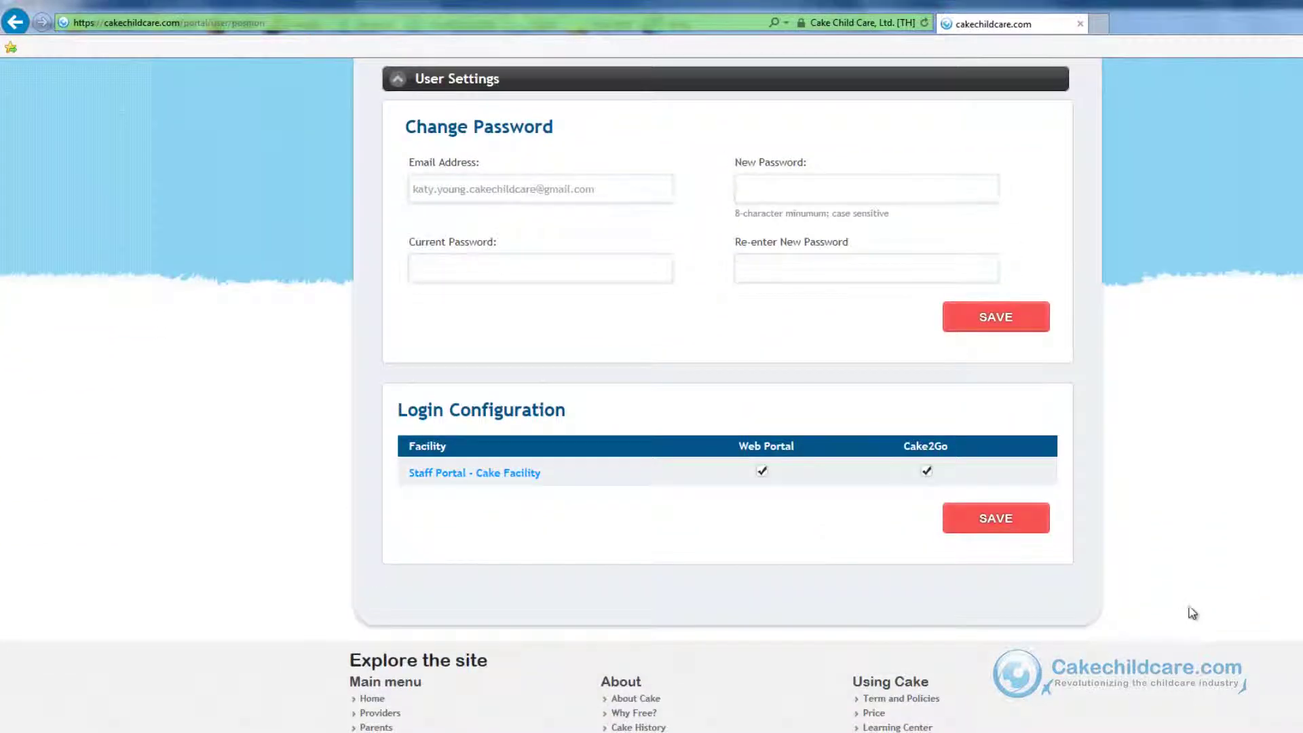
{"action": "scroll", "coordinate": [1186, 611], "scroll_direction": "up", "scroll_amount": 4}
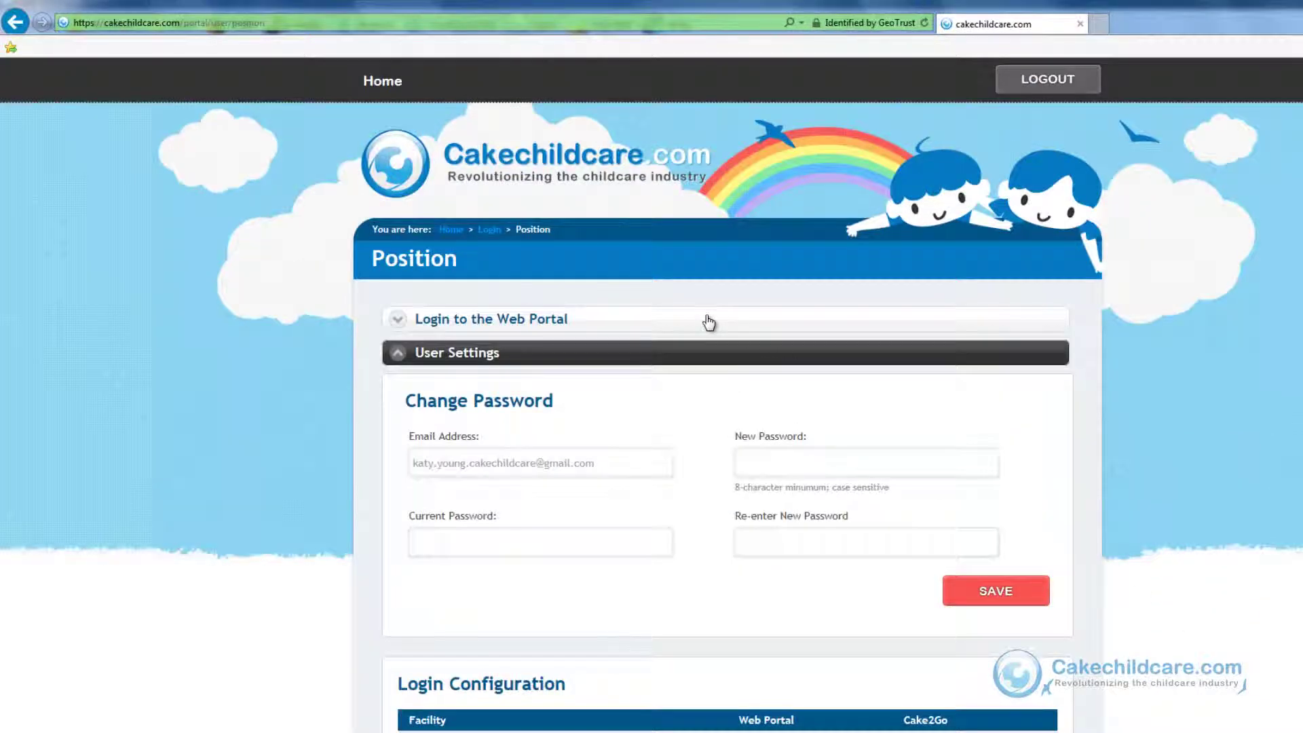
{"action": "left_click", "coordinate": [709, 322]}
{"action": "left_click", "coordinate": [959, 294]}
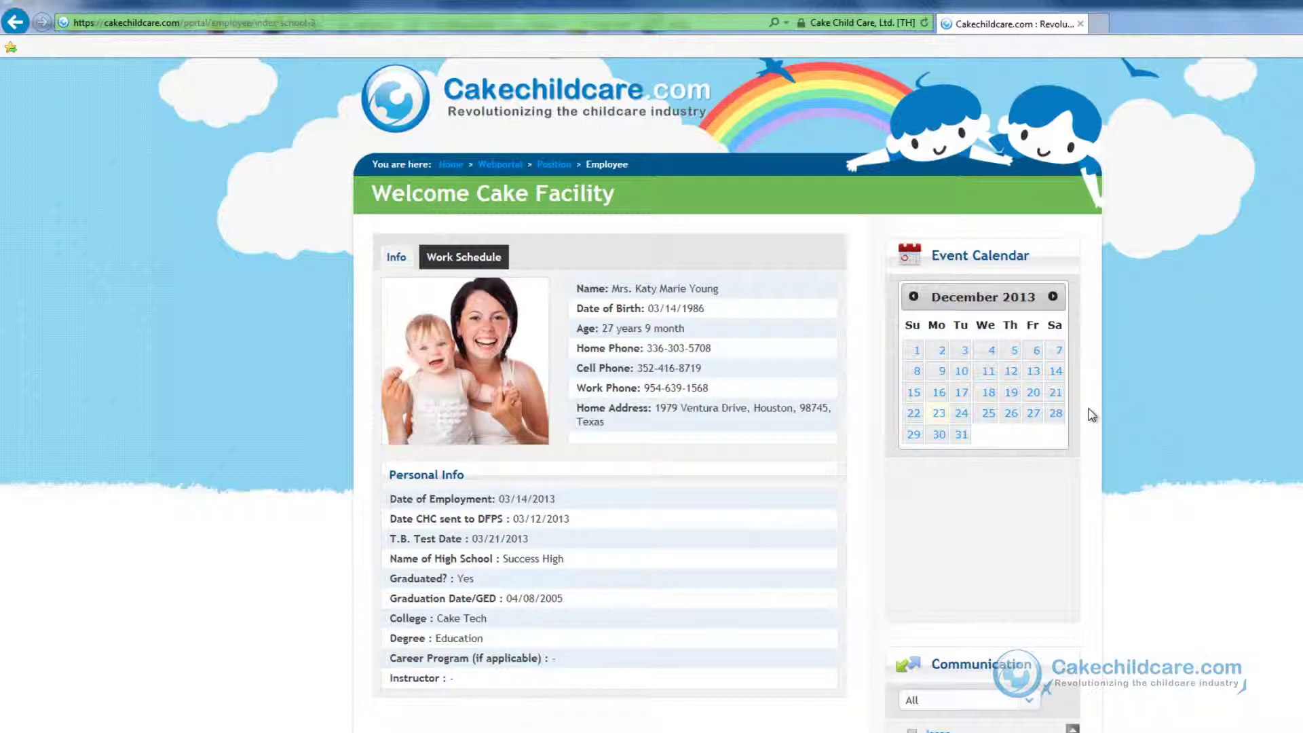
View the employee's 12:00 PM–06:00 PM weekday work schedule, then log out.
{"action": "left_click", "coordinate": [488, 257]}
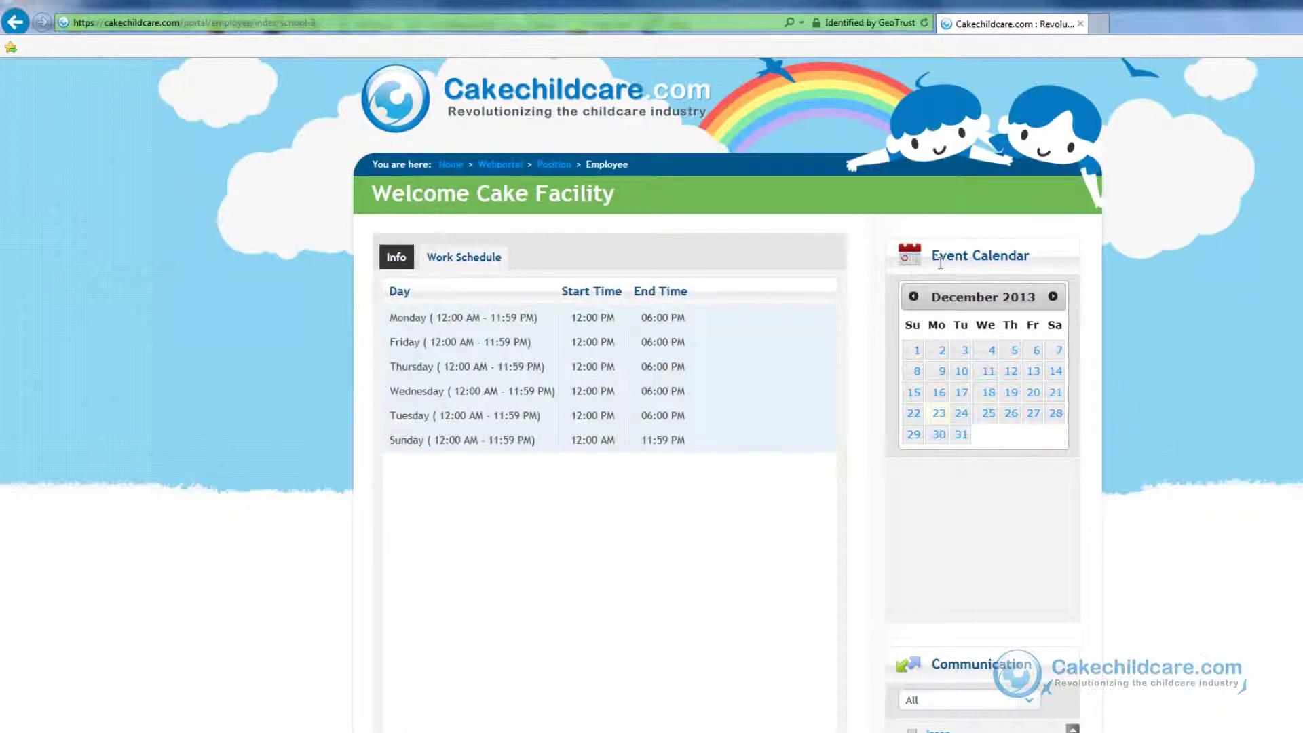
{"action": "scroll", "coordinate": [746, 224], "scroll_direction": "up", "scroll_amount": 2}
{"action": "left_click", "coordinate": [496, 80]}
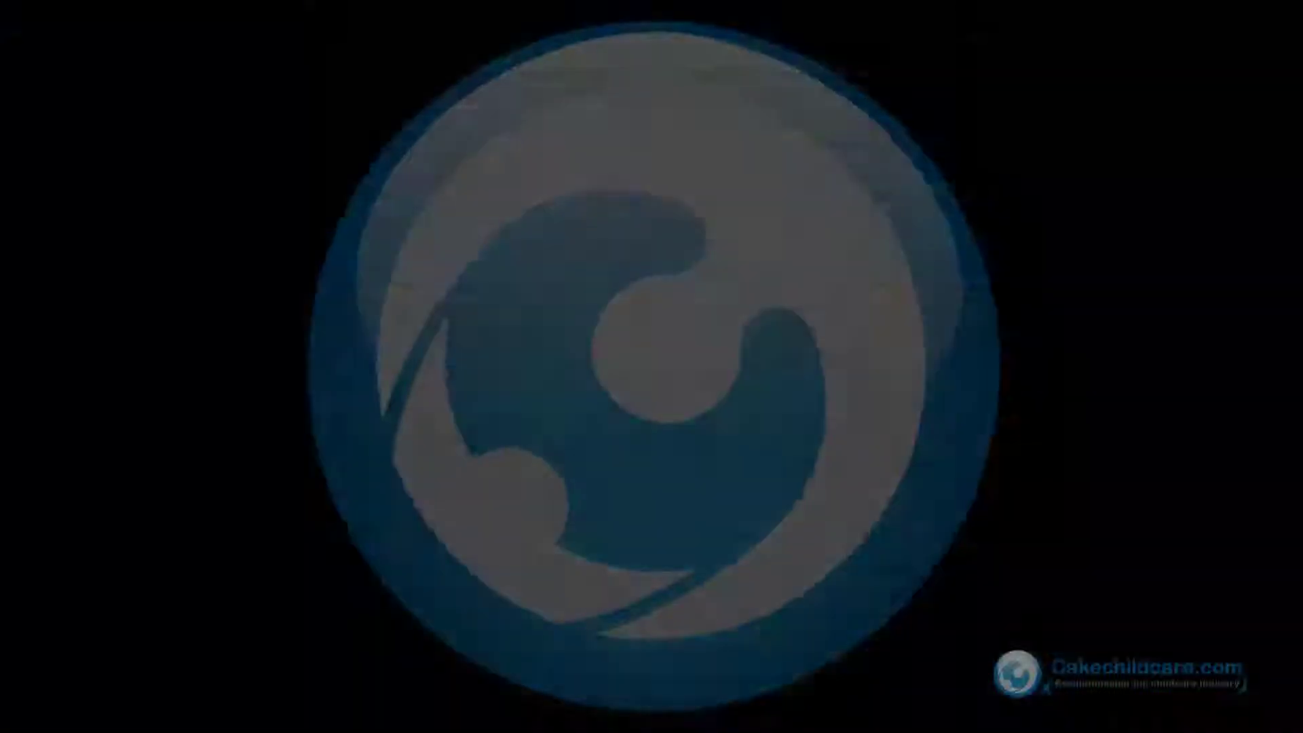